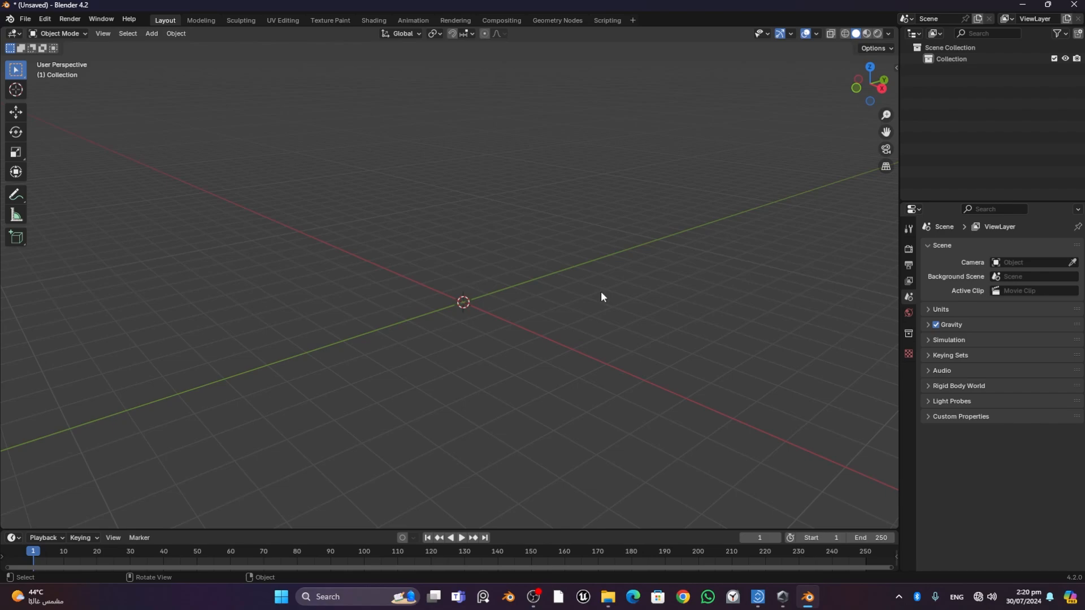
- View the empty scene from the top, right and back, and orbit back to a perspective view
middle_drag(601, 291, 566, 283)
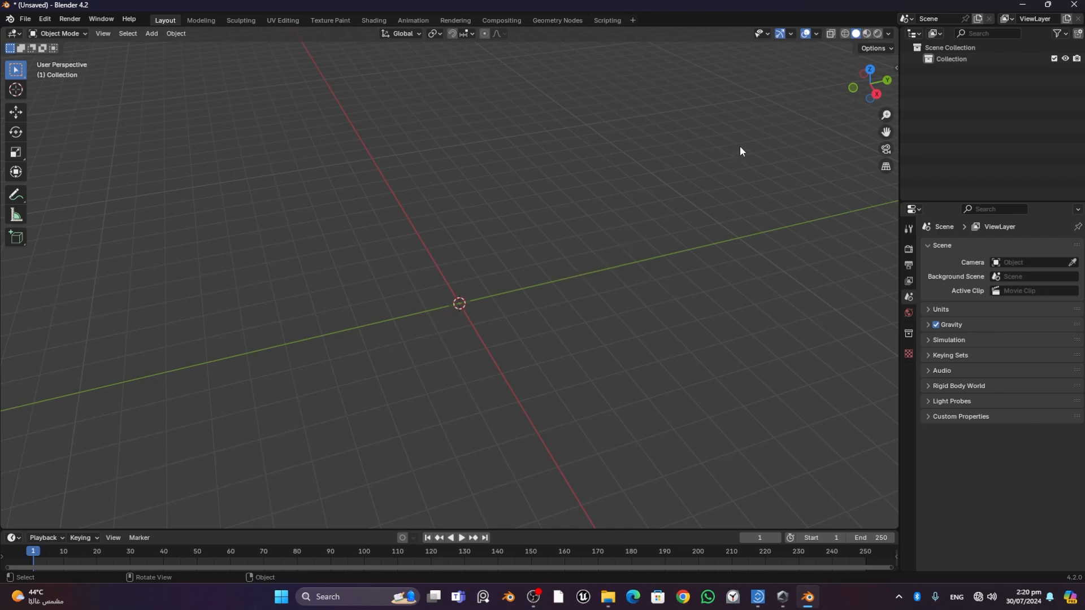
click(870, 71)
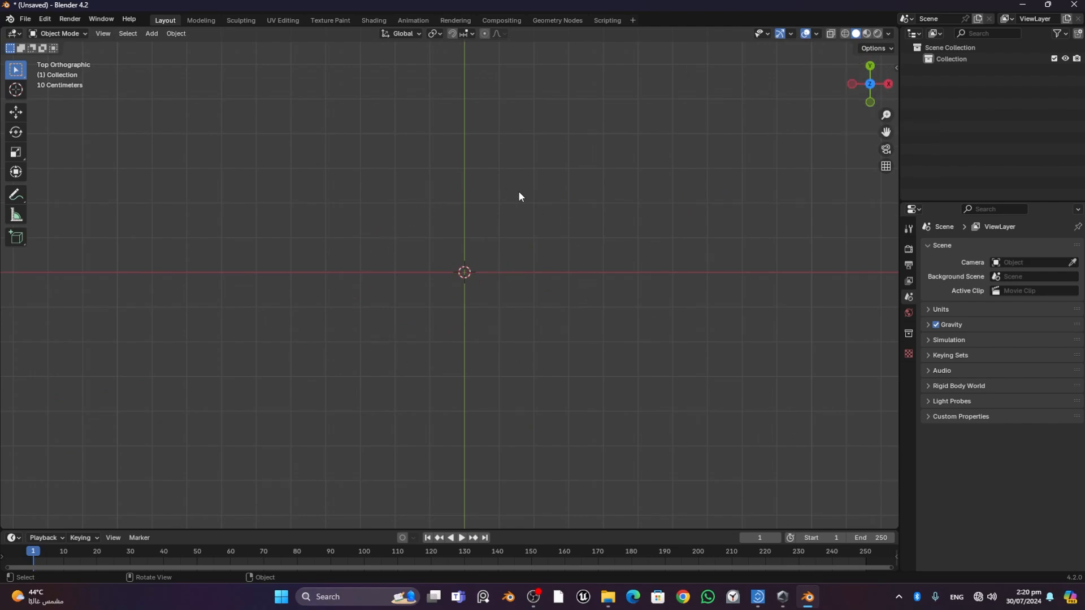
click(889, 84)
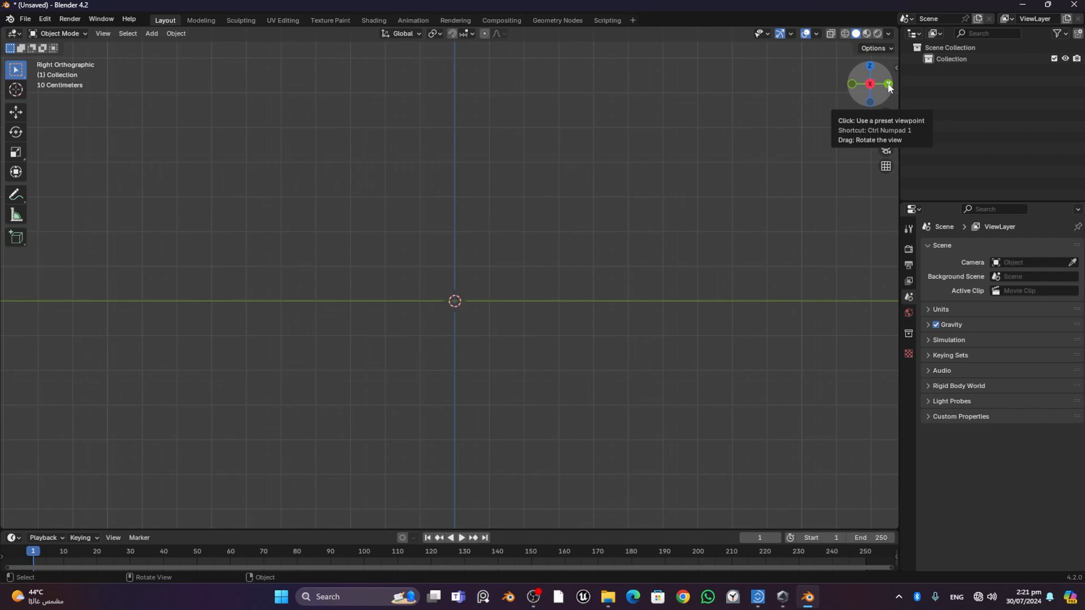
click(888, 84)
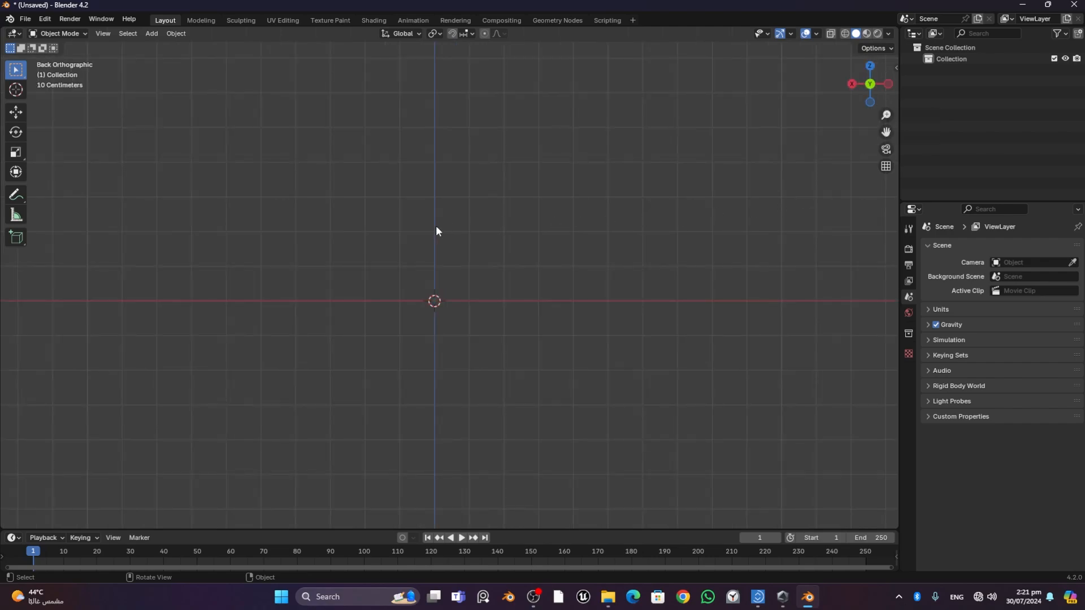
middle_drag(412, 222, 433, 249)
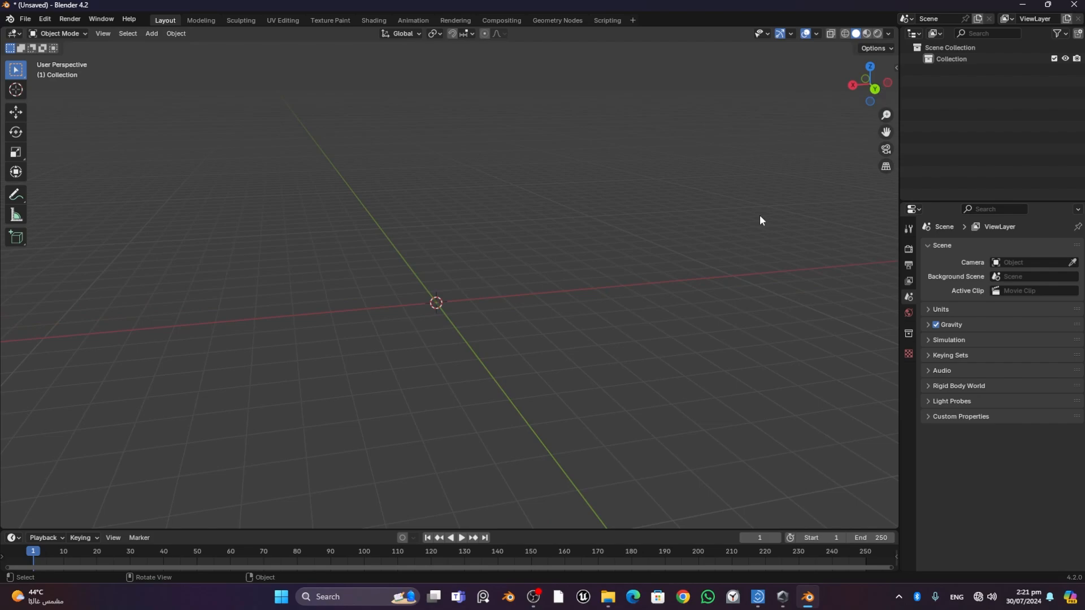
- Enable the Screencast Keys overlay in the 3D viewport
key(n)
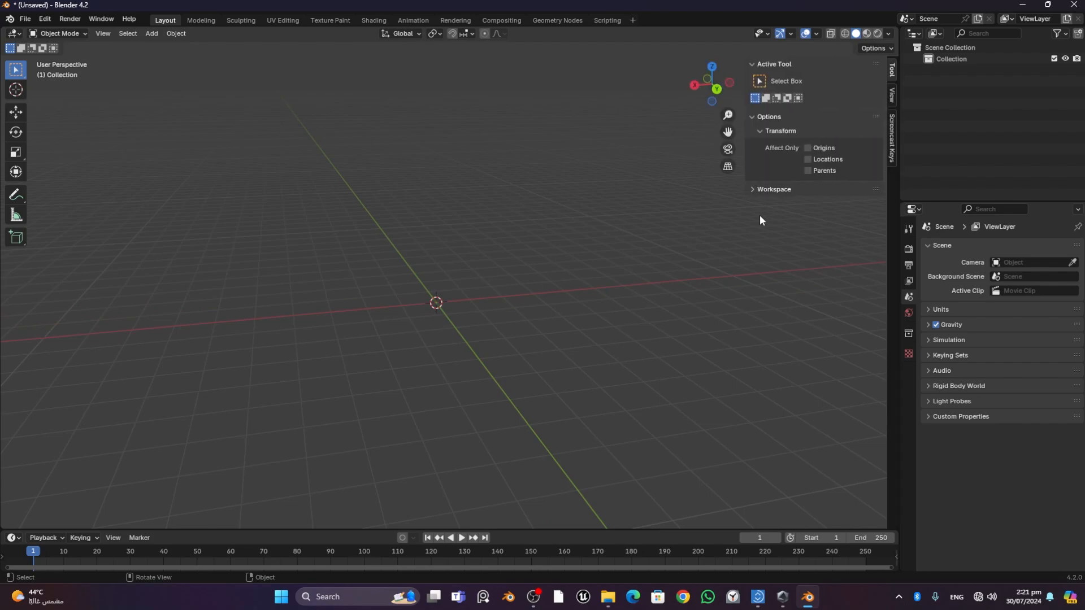
click(890, 151)
click(760, 64)
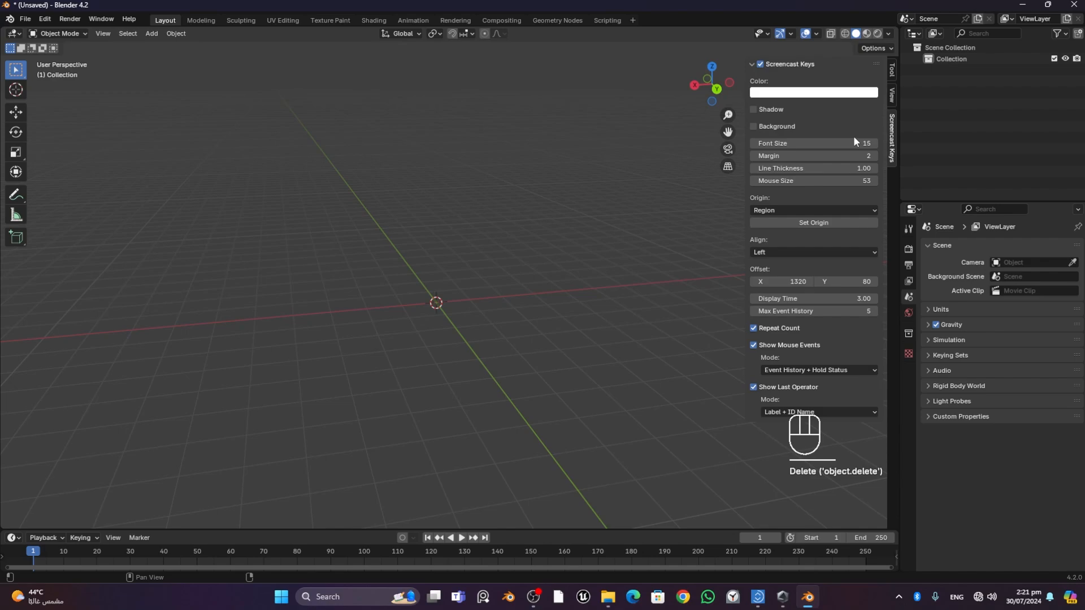
key(n)
- Add a default cube at the origin and draw a larger cube centred at about X 3.01, Y -4.54, Z 1.35 m
shift+middle_drag(578, 243, 506, 320)
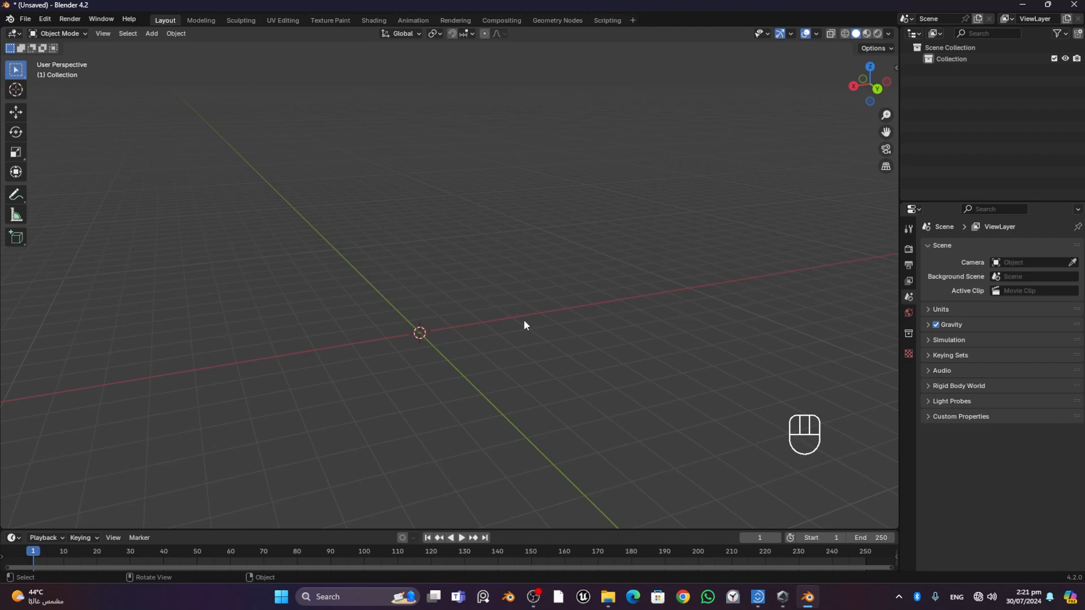
click(16, 237)
click(152, 33)
mouse_move(164, 49)
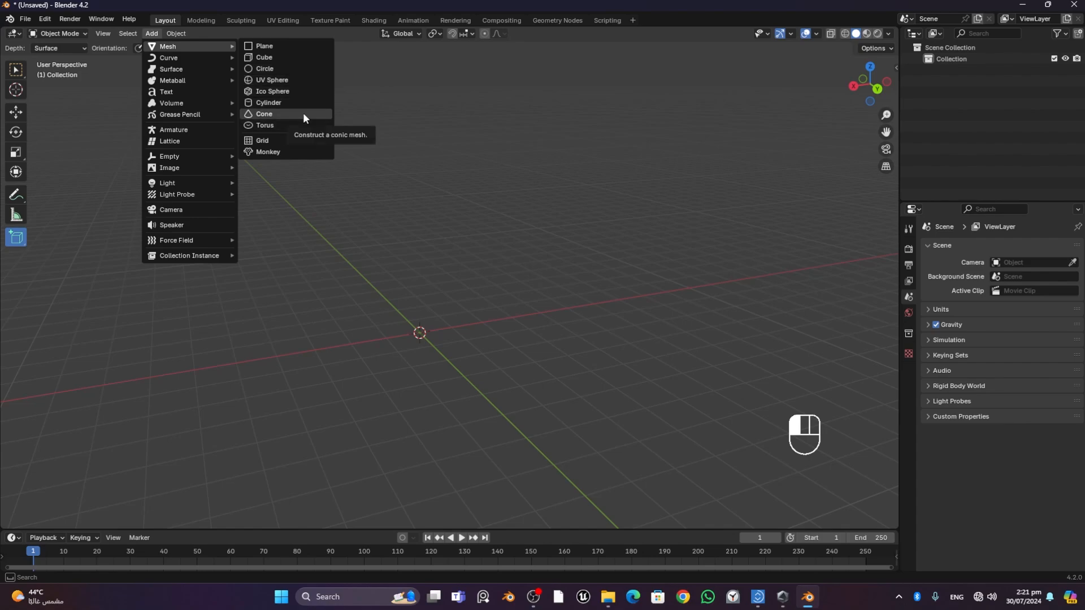
click(293, 60)
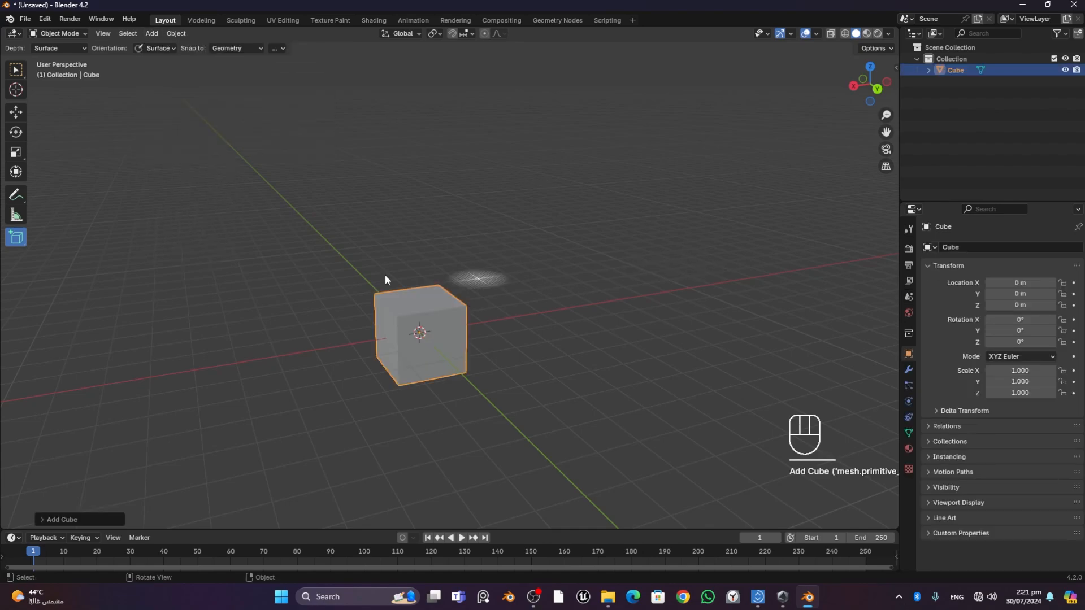
mouse_move(228, 286)
mouse_down()
mouse_move(328, 321)
mouse_move(348, 310)
mouse_up()
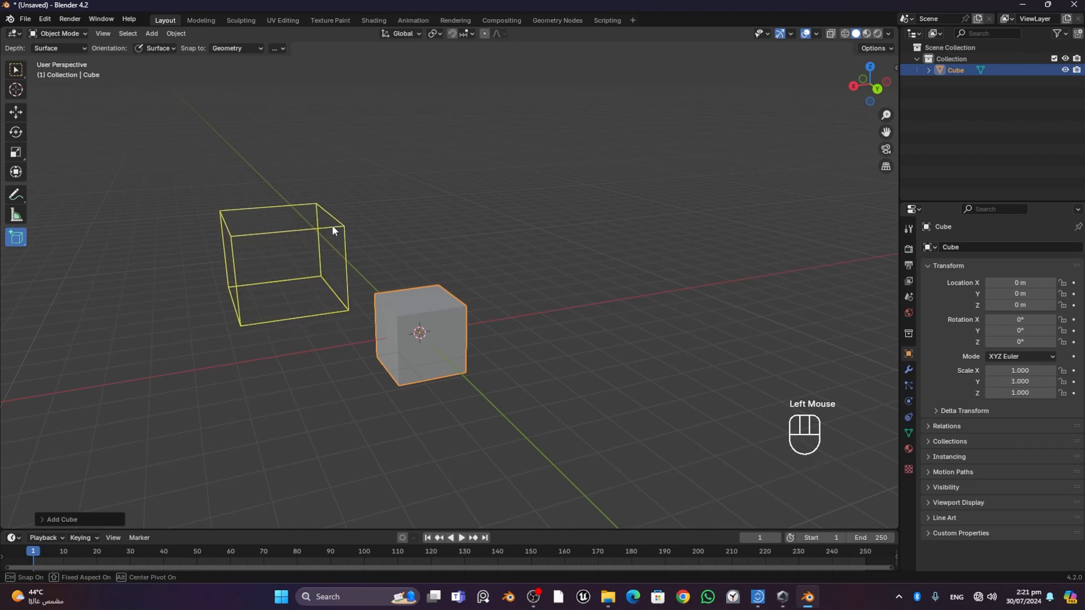
click(331, 225)
- Move the smaller cube from the origin to about X -1.45 m, Y 2.46 m, Z 1.32 m
click(17, 112)
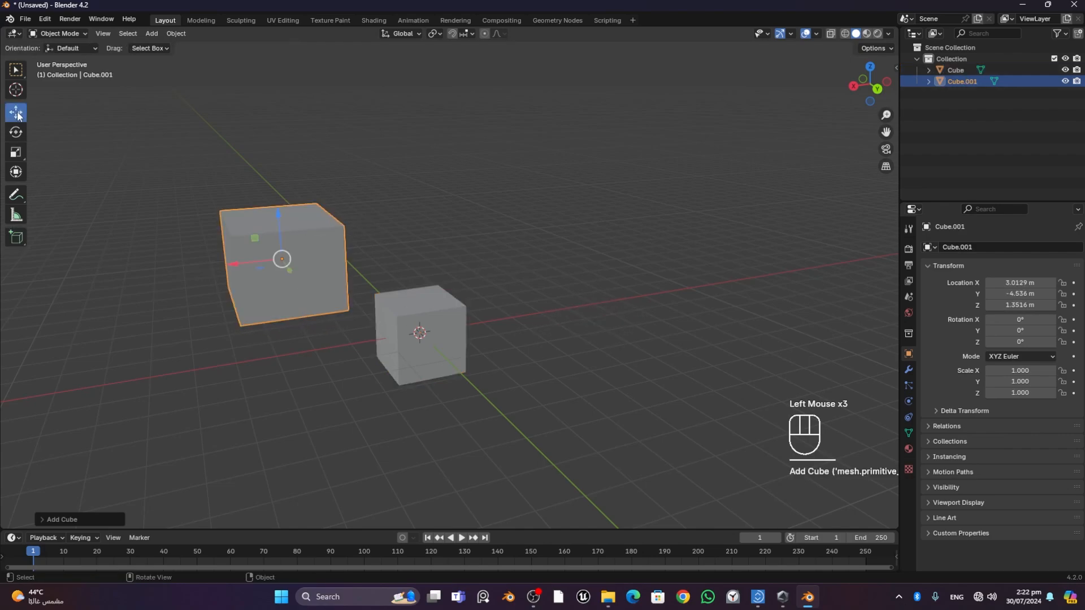
middle_drag(452, 351, 511, 362)
click(456, 339)
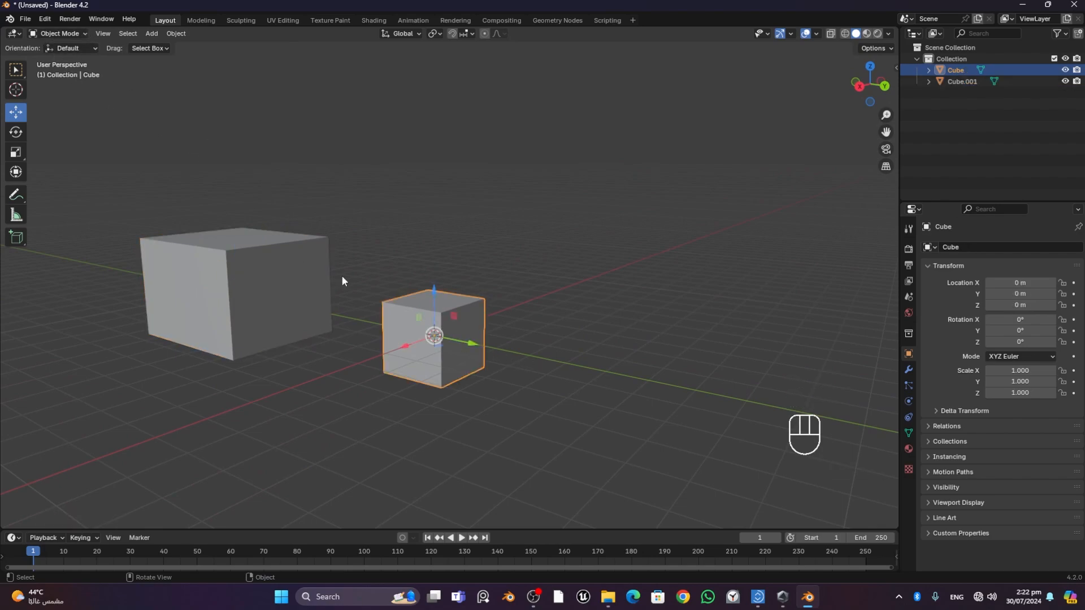
drag(435, 295, 435, 249)
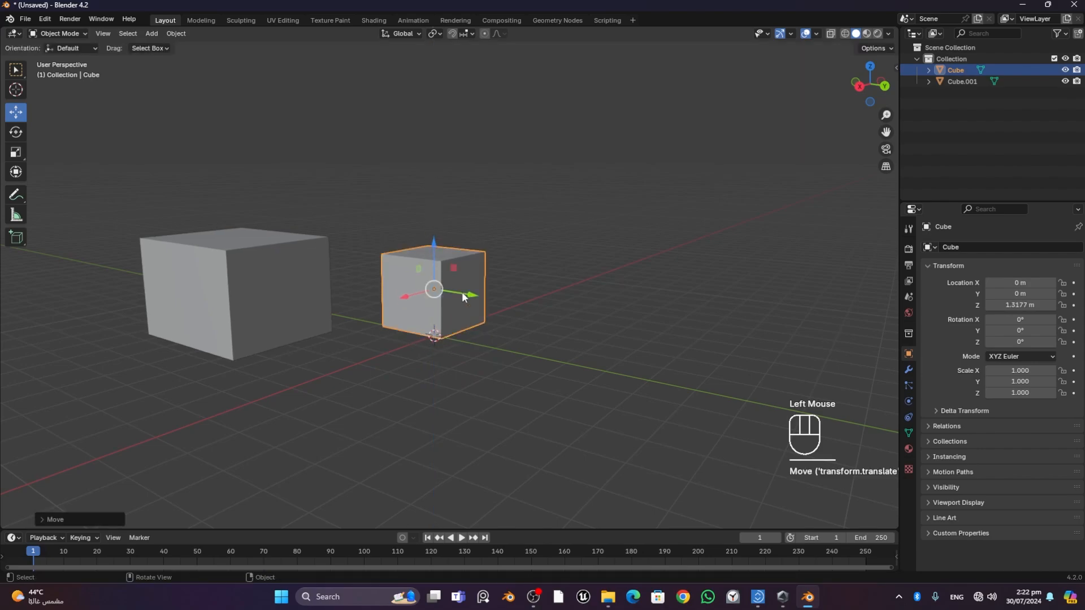
drag(473, 295, 566, 310)
drag(487, 309, 467, 314)
middle_drag(652, 324, 630, 352)
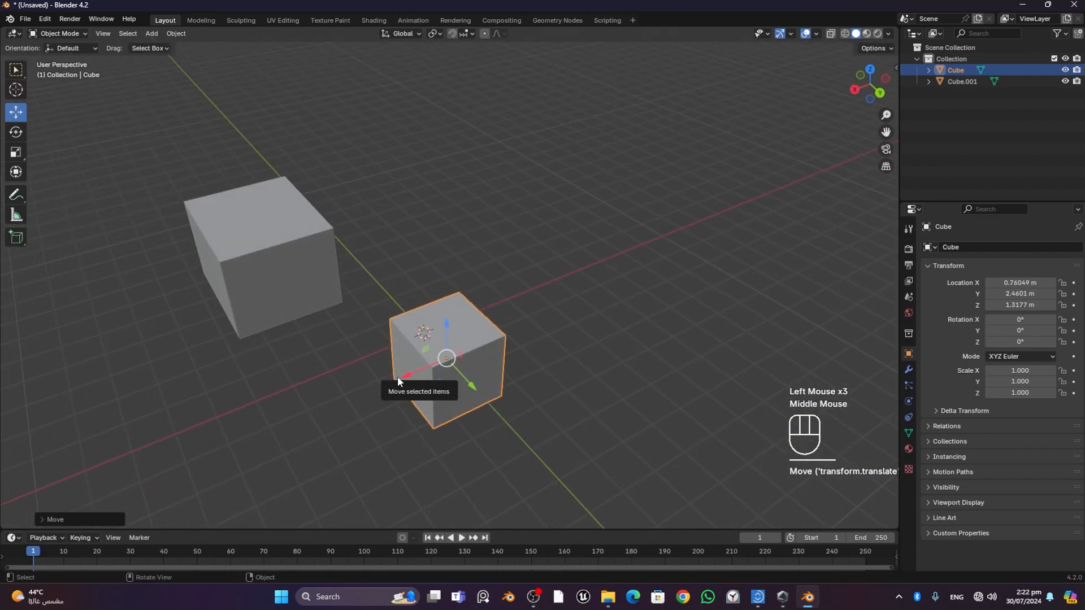
drag(397, 375, 470, 346)
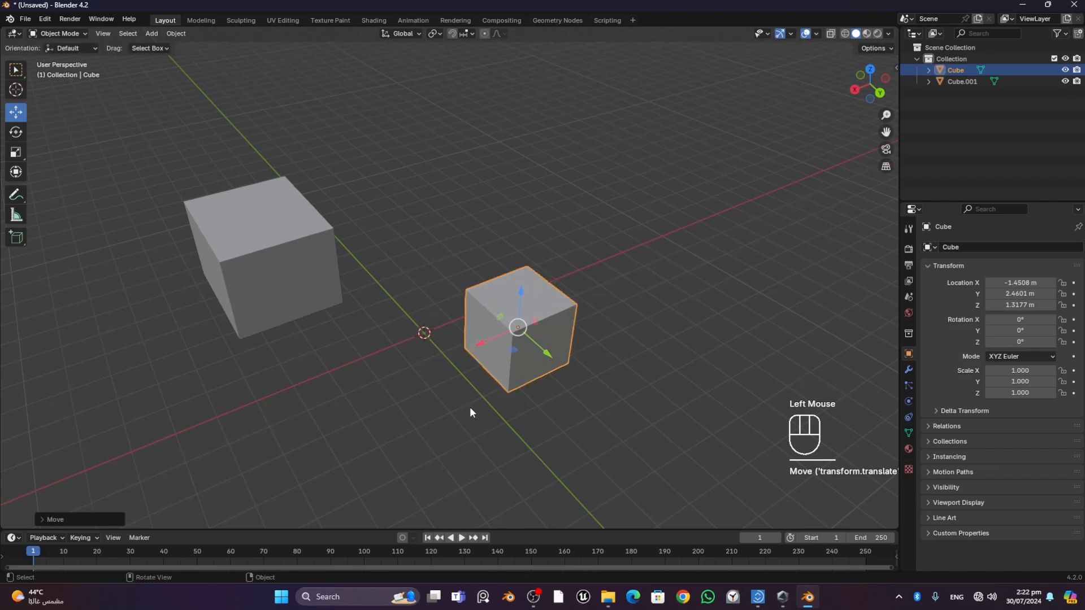
- Select only the larger cube and switch it to Edit Mode
middle_drag(375, 405, 371, 381)
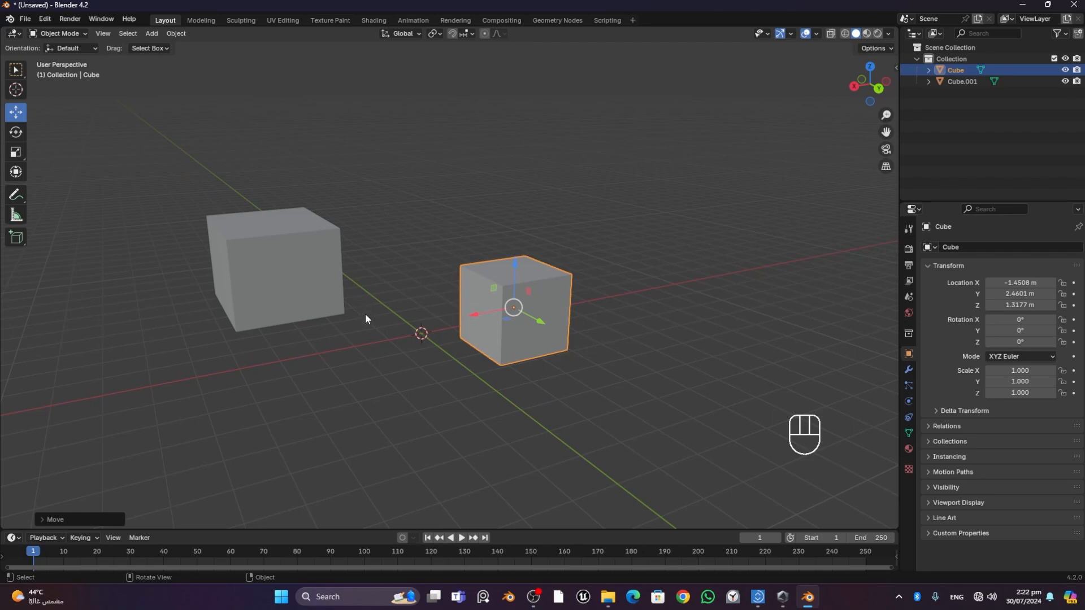
mouse_move(359, 338)
middle_down()
mouse_move(297, 340)
mouse_move(378, 337)
middle_up()
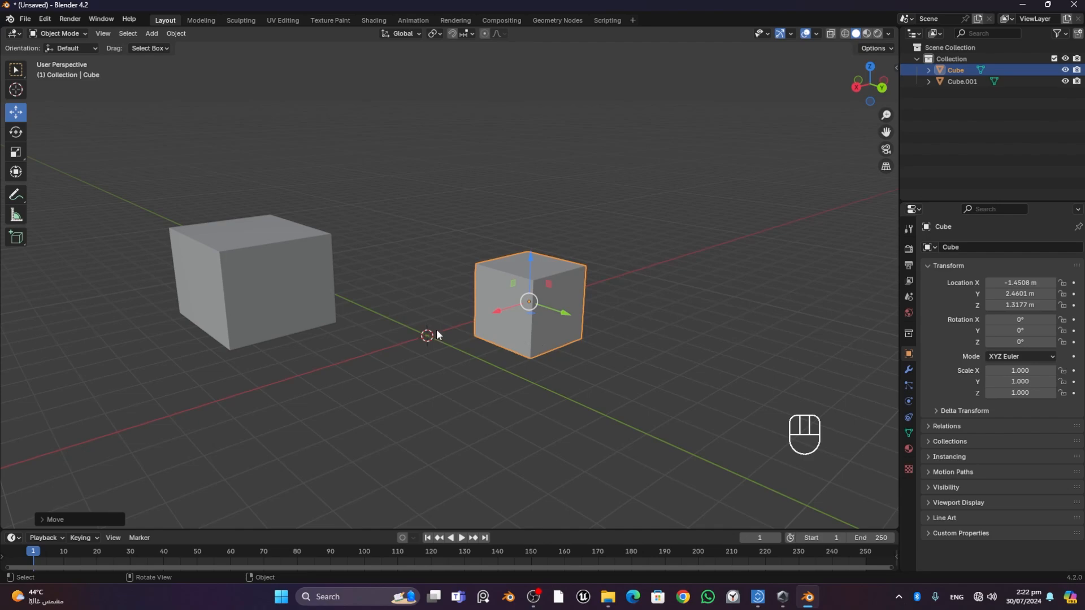
click(290, 302)
click(493, 308)
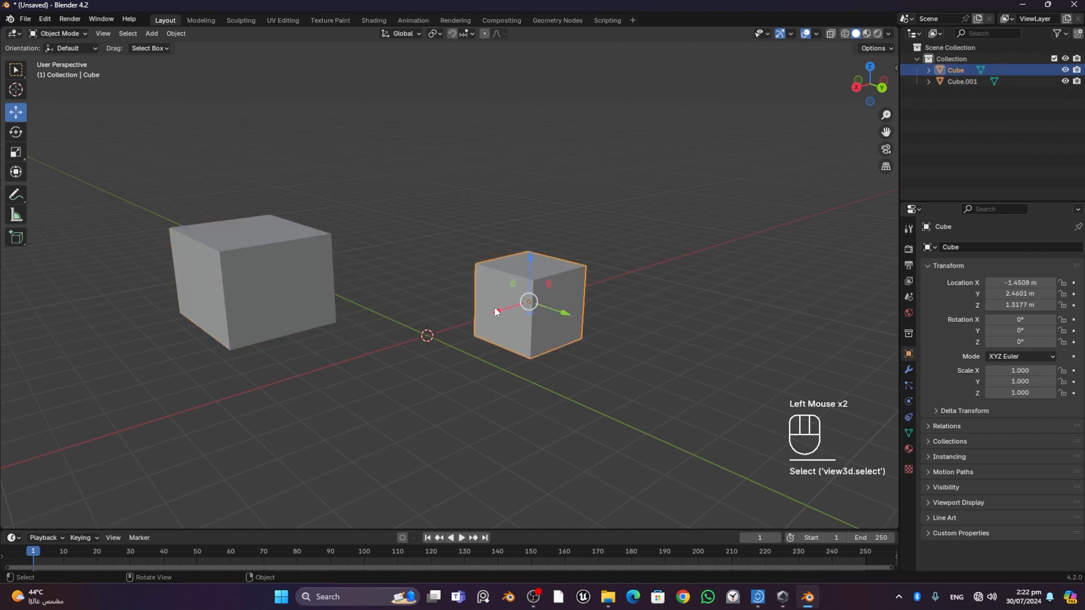
click(297, 293)
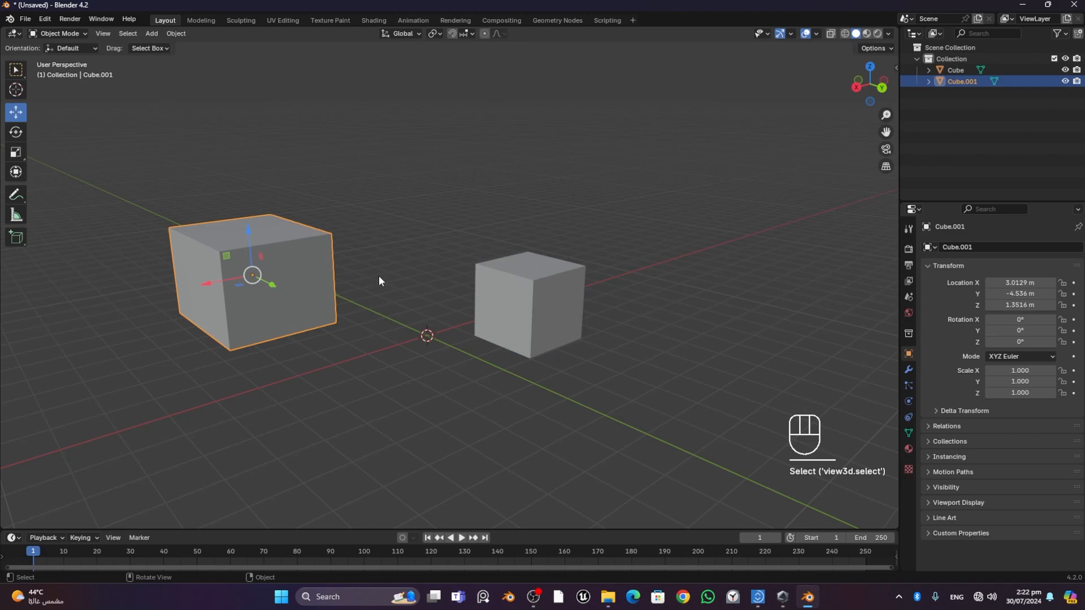
shift+middle_drag(379, 281, 402, 291)
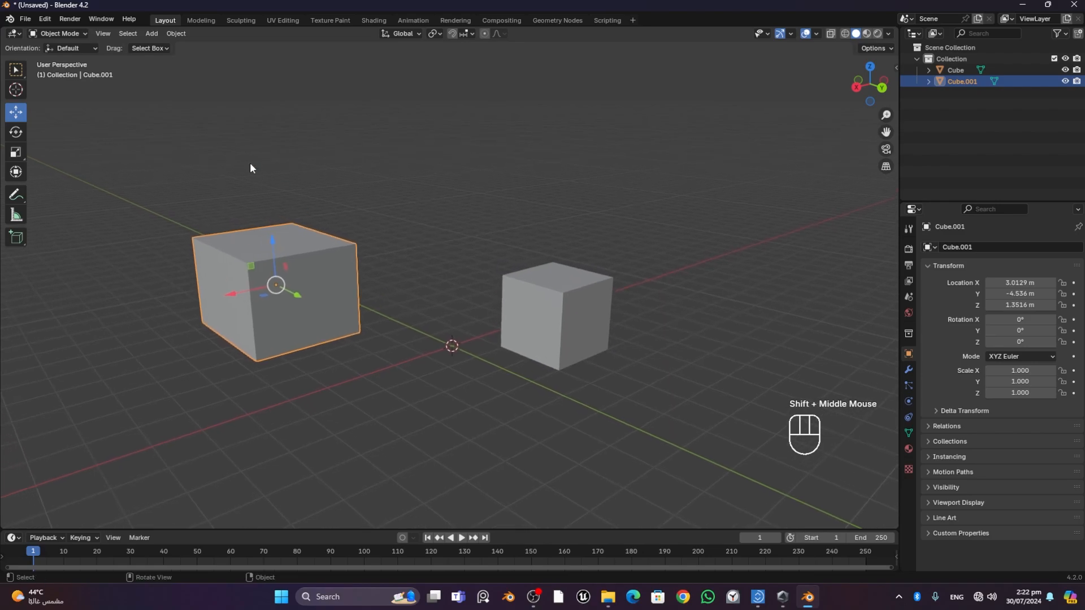
click(56, 33)
click(76, 60)
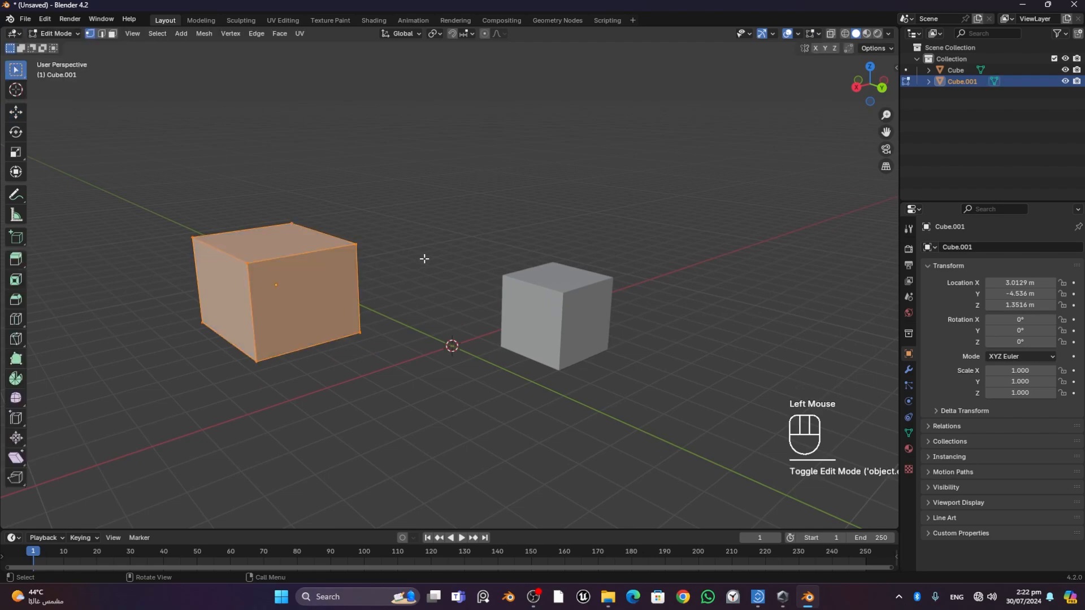
- Try to box-select vertices of the smaller cube while only the larger cube is in Edit Mode
scroll(169, 249, up, 2)
shift+middle_drag(279, 274, 514, 252)
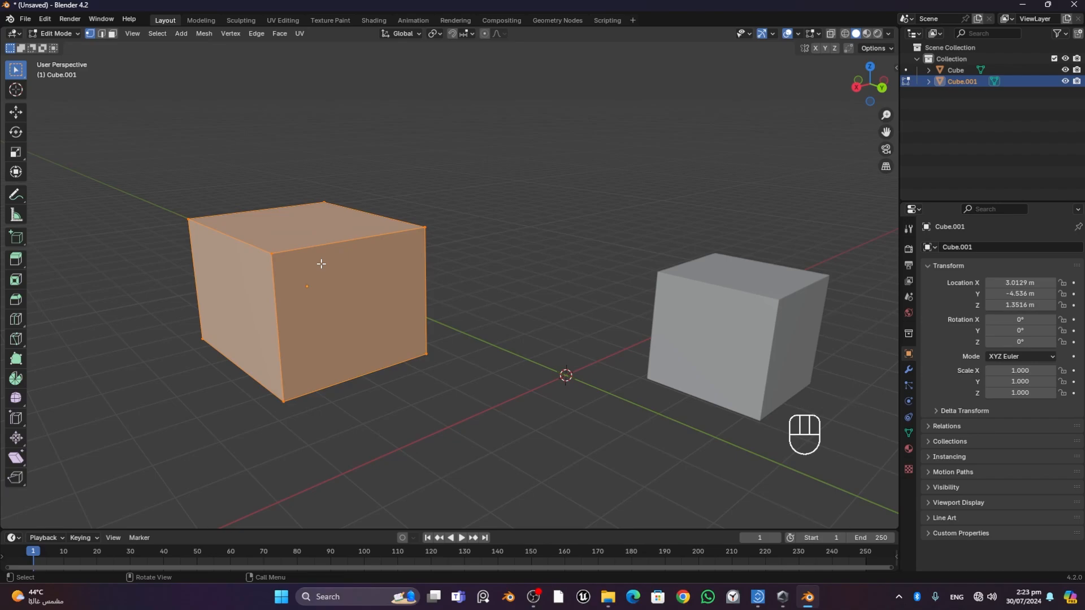
drag(710, 277, 780, 370)
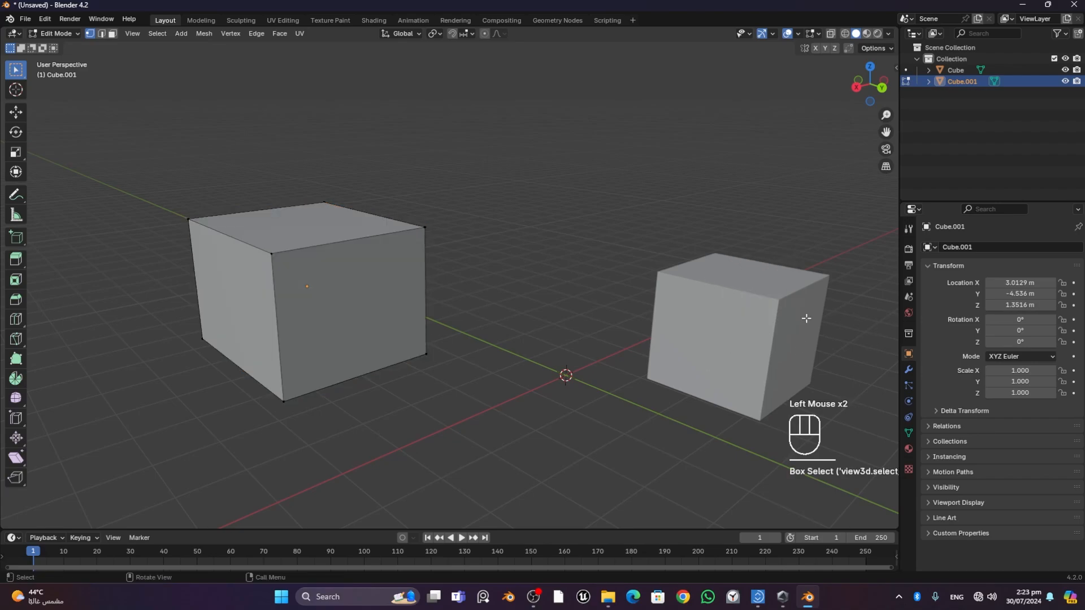
shift+middle_drag(838, 284, 780, 278)
click(562, 283)
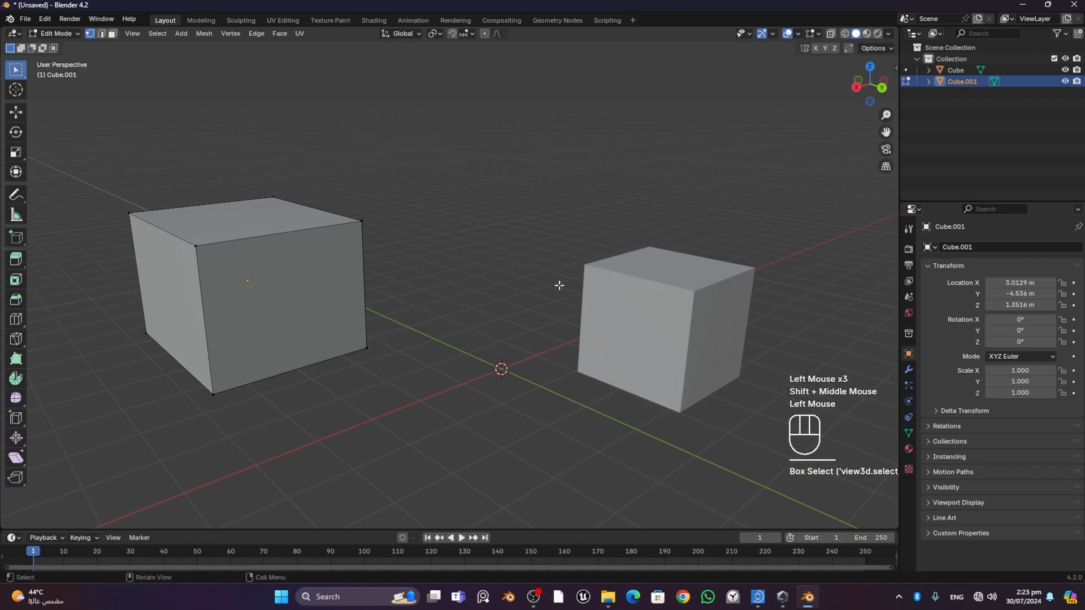
drag(561, 255, 701, 429)
drag(818, 218, 662, 365)
drag(763, 219, 570, 427)
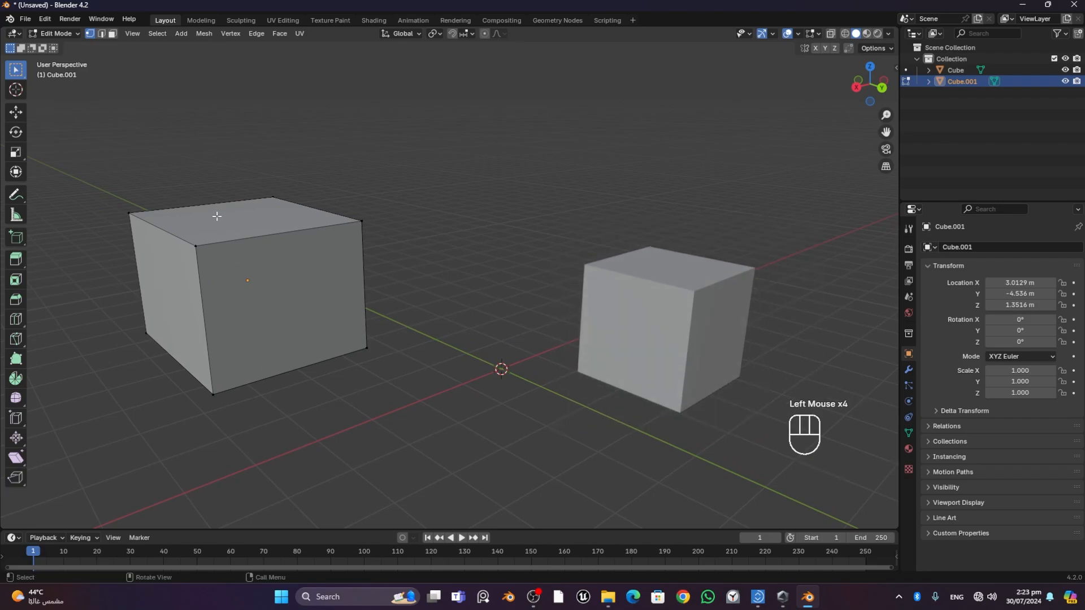
- Box-select upper corner vertices of the larger cube, ending with the one nearest the smaller cube
click(217, 215)
click(248, 275)
drag(97, 183, 255, 295)
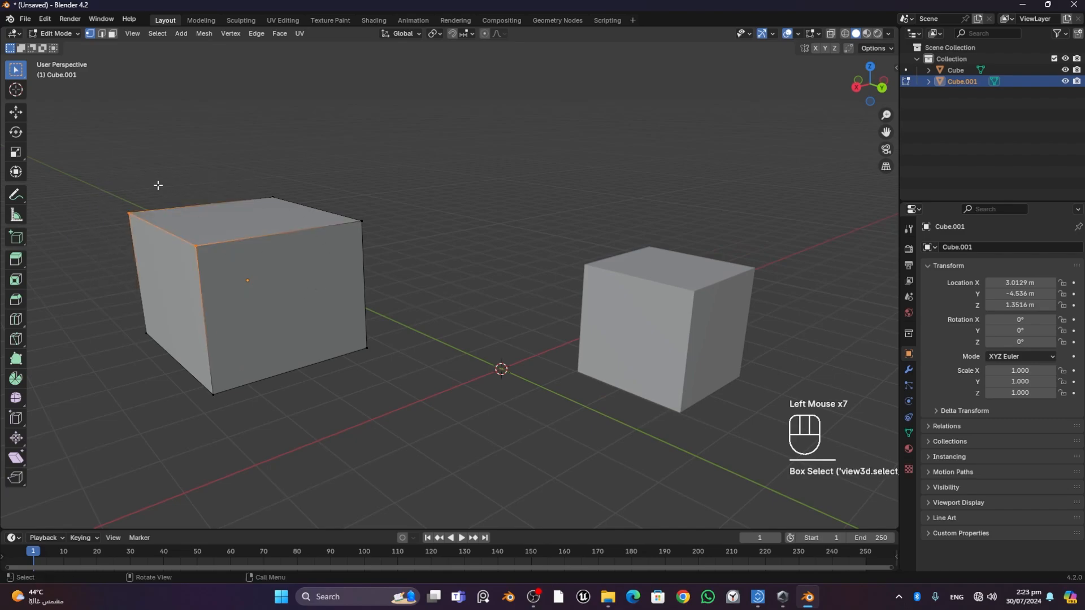
drag(427, 167, 308, 290)
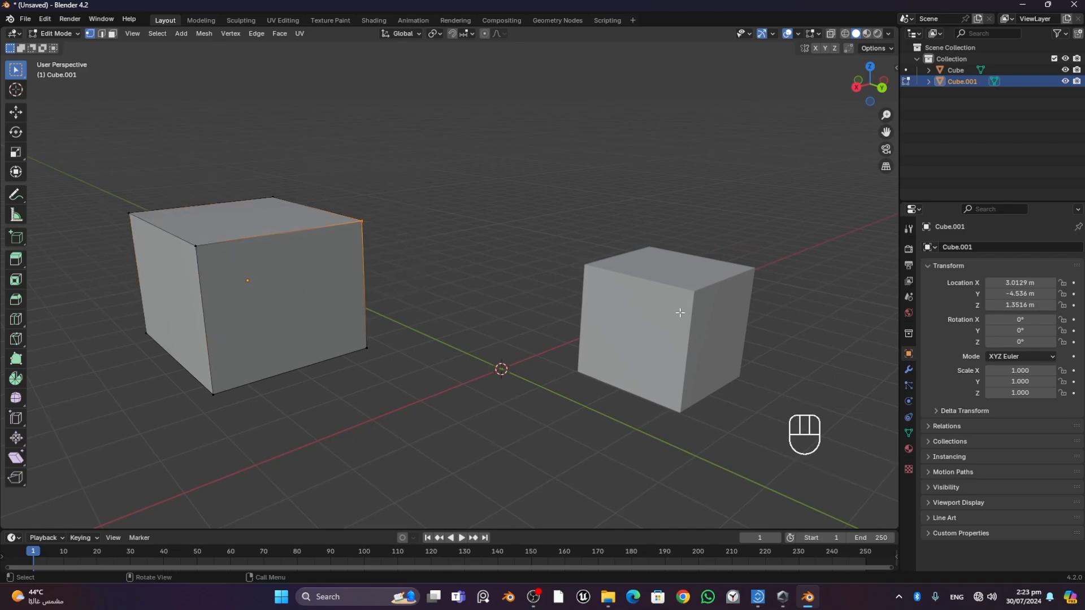
- Select both cubes together in Object Mode and switch them to Edit Mode
click(70, 31)
click(68, 49)
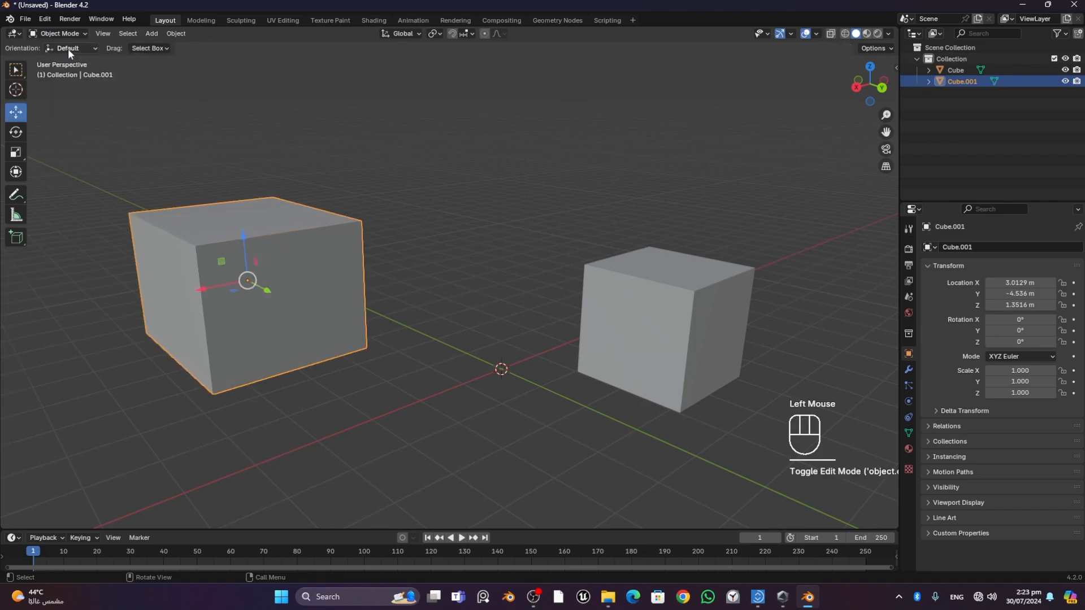
key(shift)
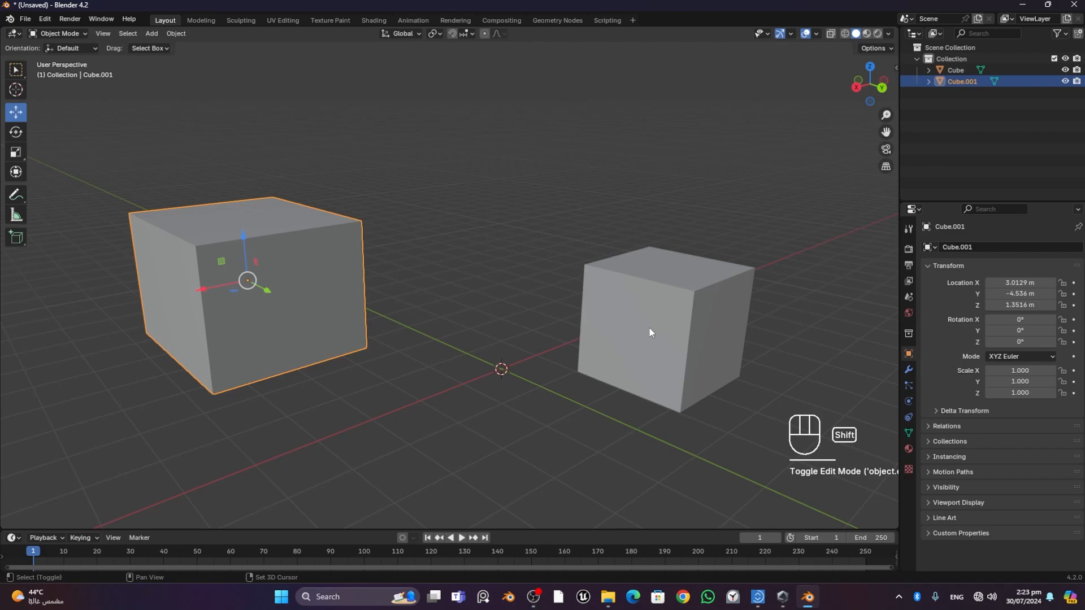
shift+click(649, 329)
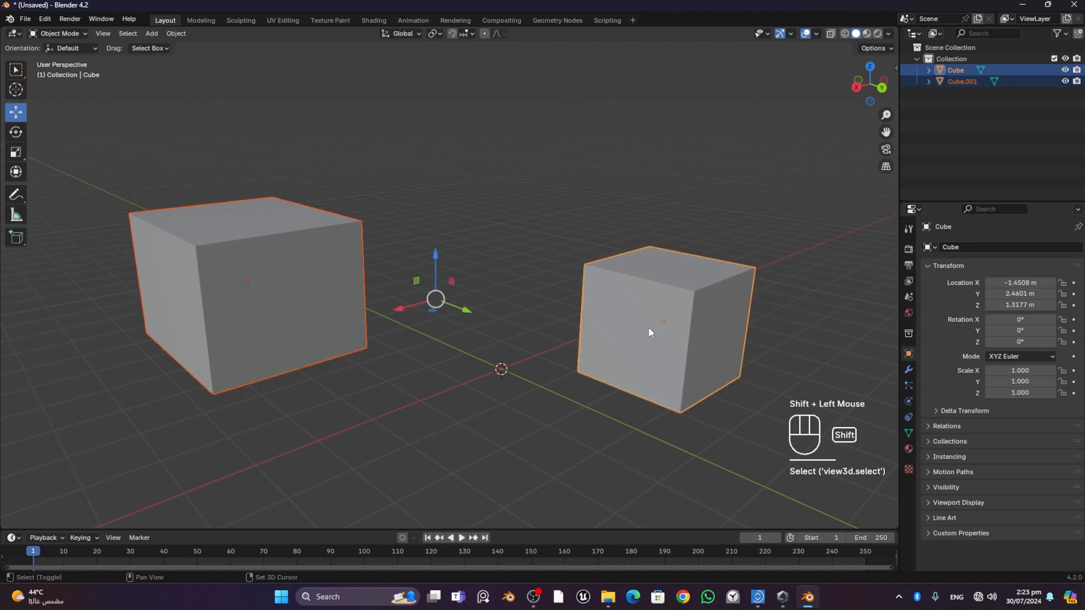
click(68, 32)
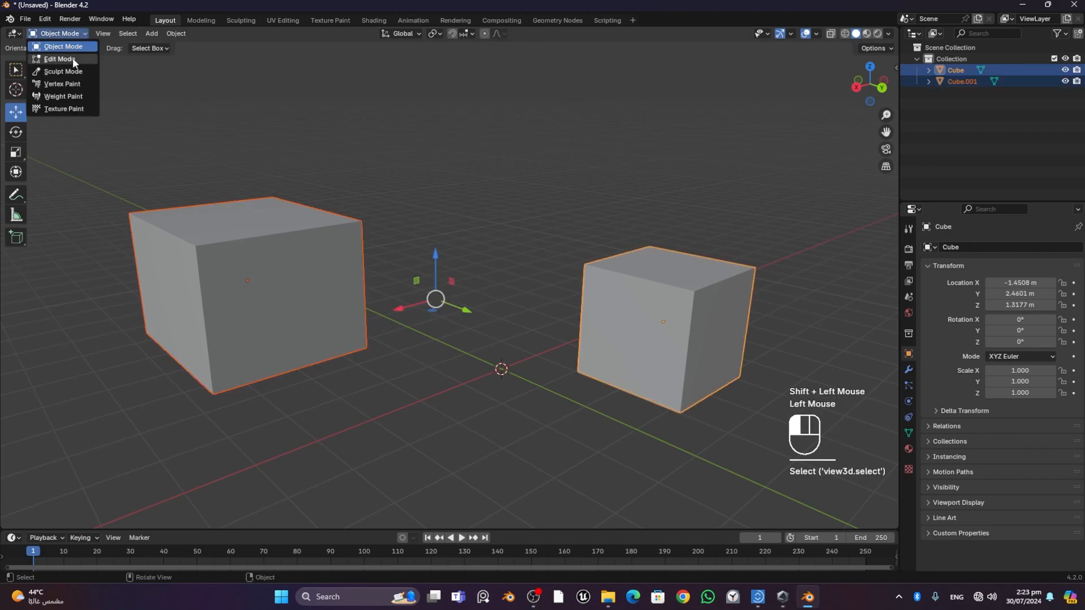
click(72, 58)
- Box-select vertices on the larger cube's side facing the smaller cube, and on the smaller cube's side facing the larger one
drag(392, 164, 343, 311)
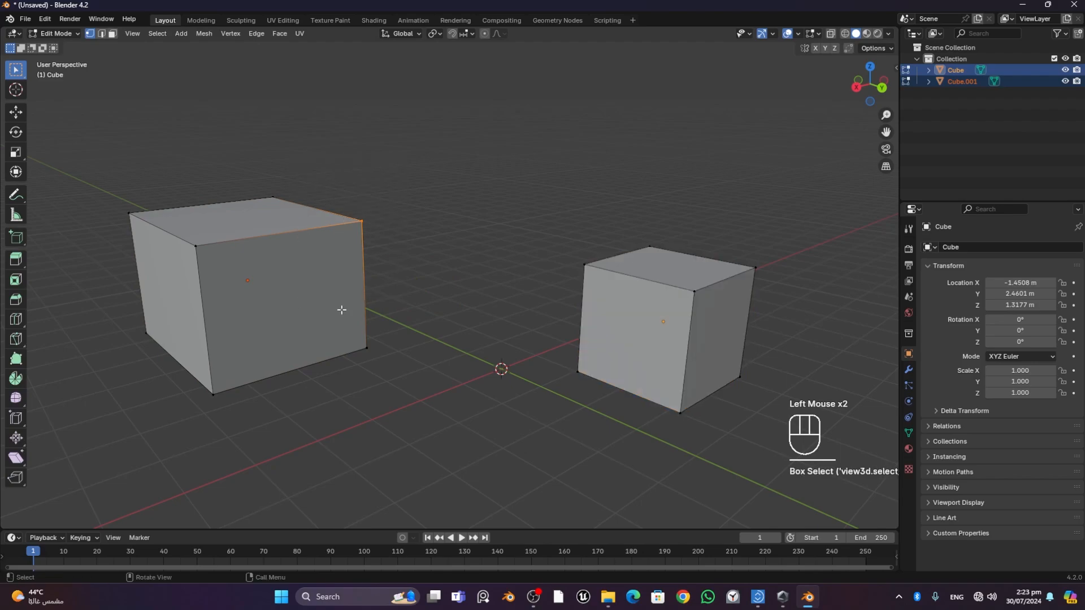
drag(470, 189, 303, 433)
drag(448, 211, 650, 448)
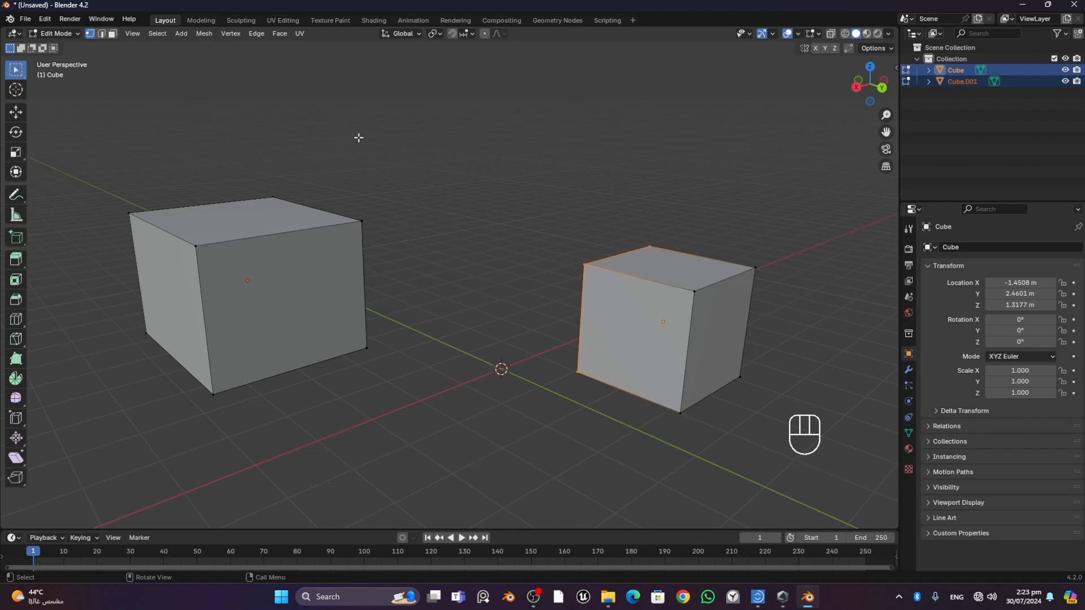
- Switch both selected cubes to Object Mode and back to Edit Mode twice
click(73, 33)
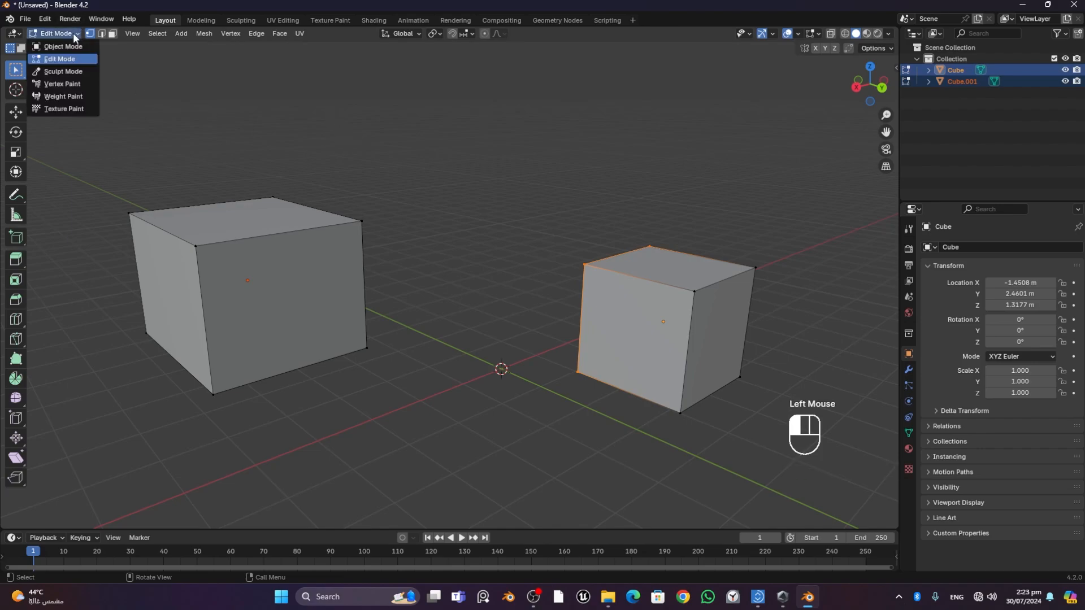
click(73, 46)
click(63, 33)
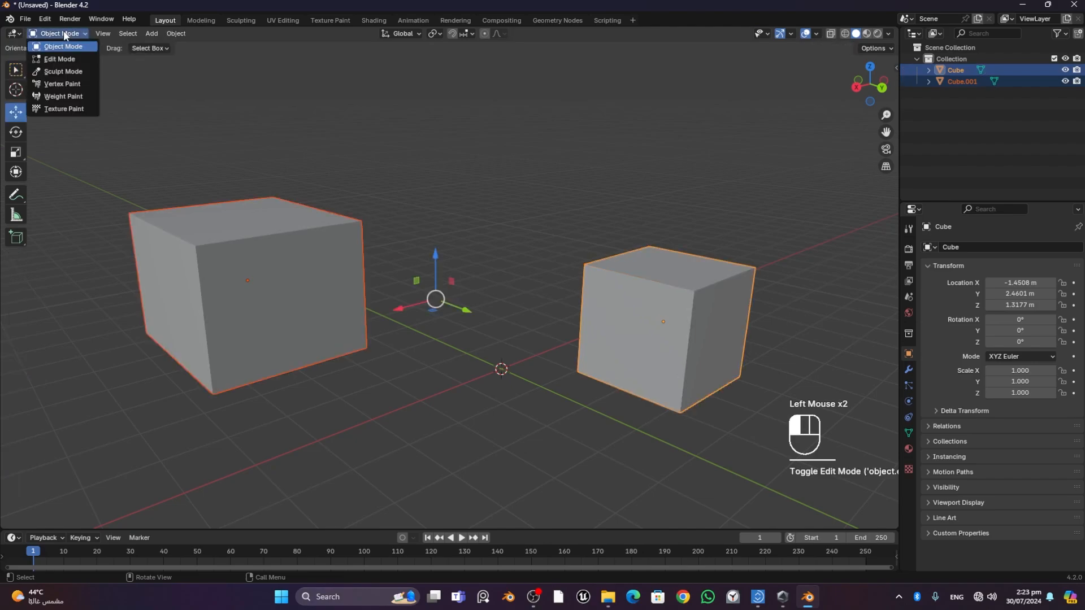
click(59, 59)
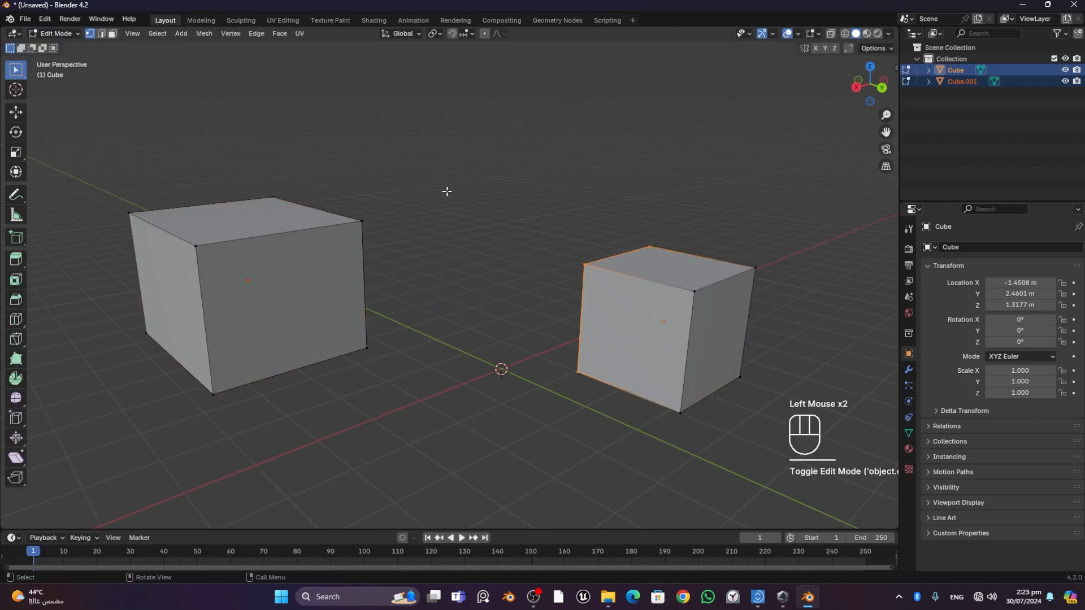
click(64, 32)
click(67, 47)
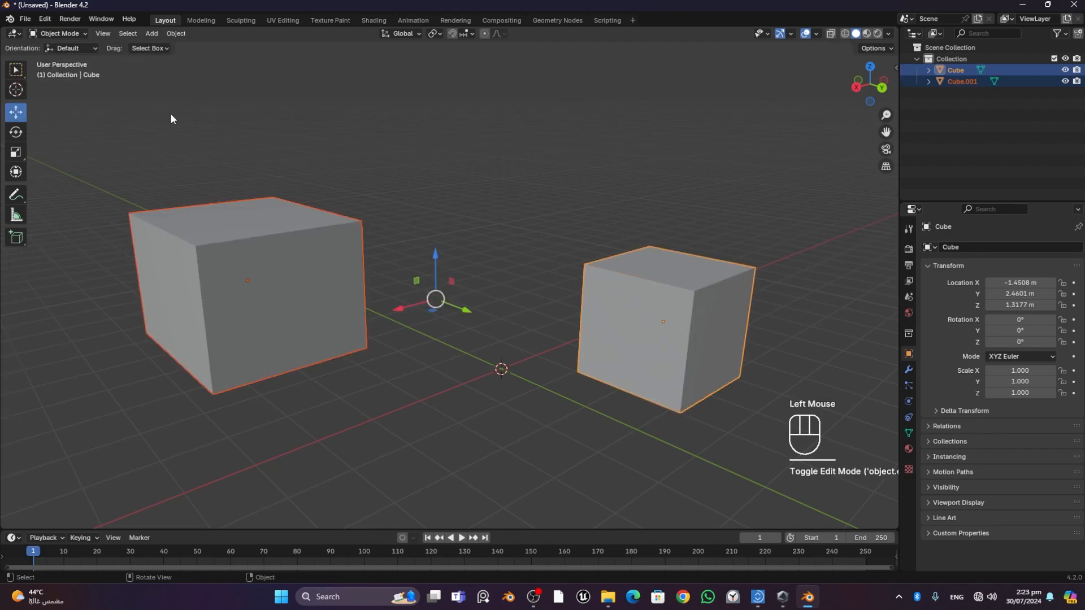
click(56, 33)
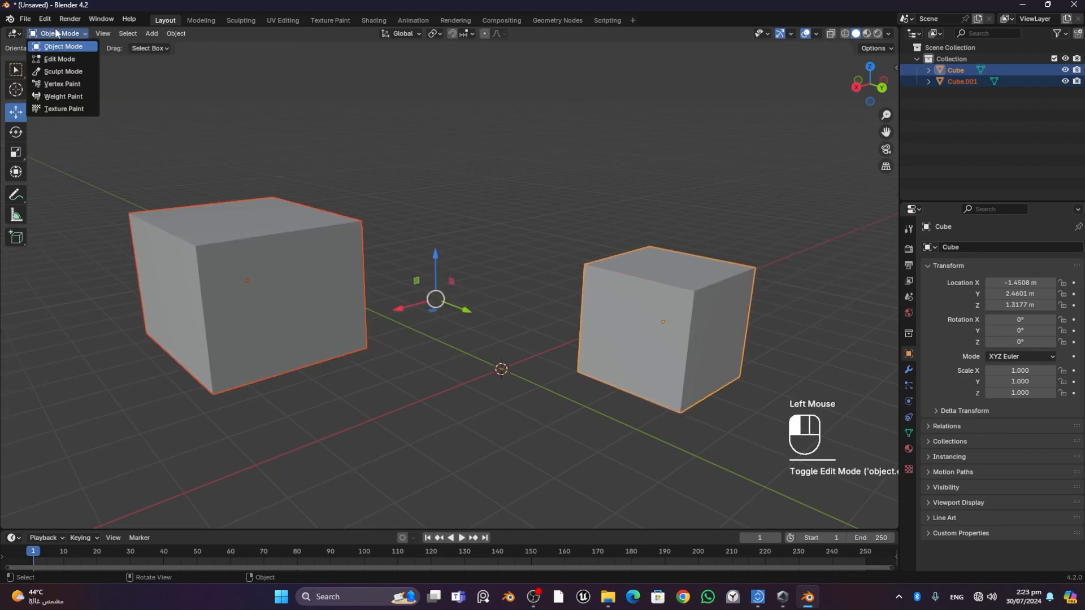
click(69, 58)
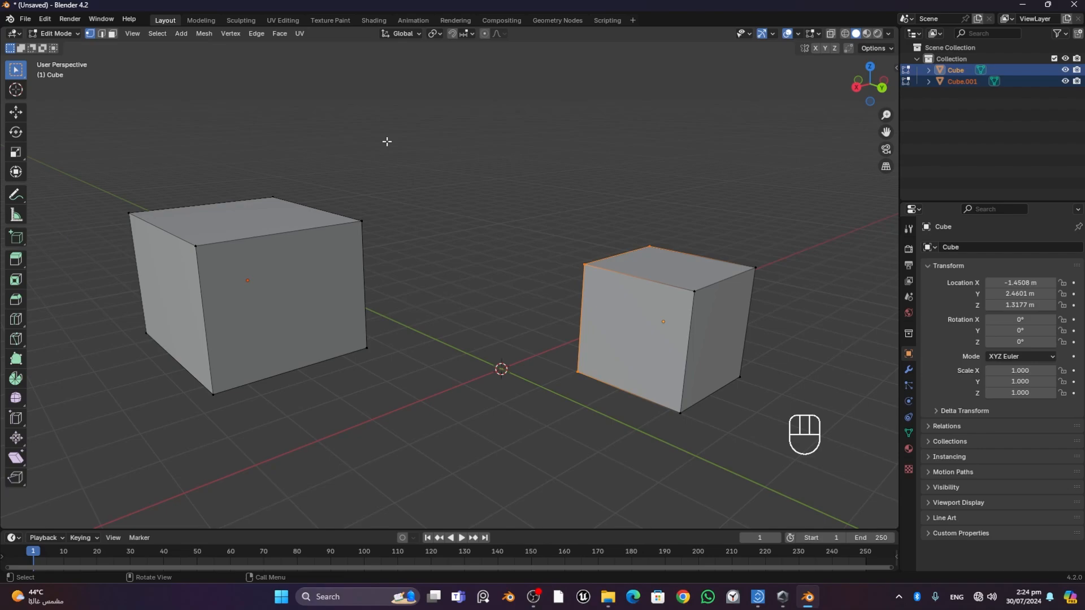
- Toggle both cubes repeatedly between Object Mode and Edit Mode, ending in Object Mode
key(Tab)
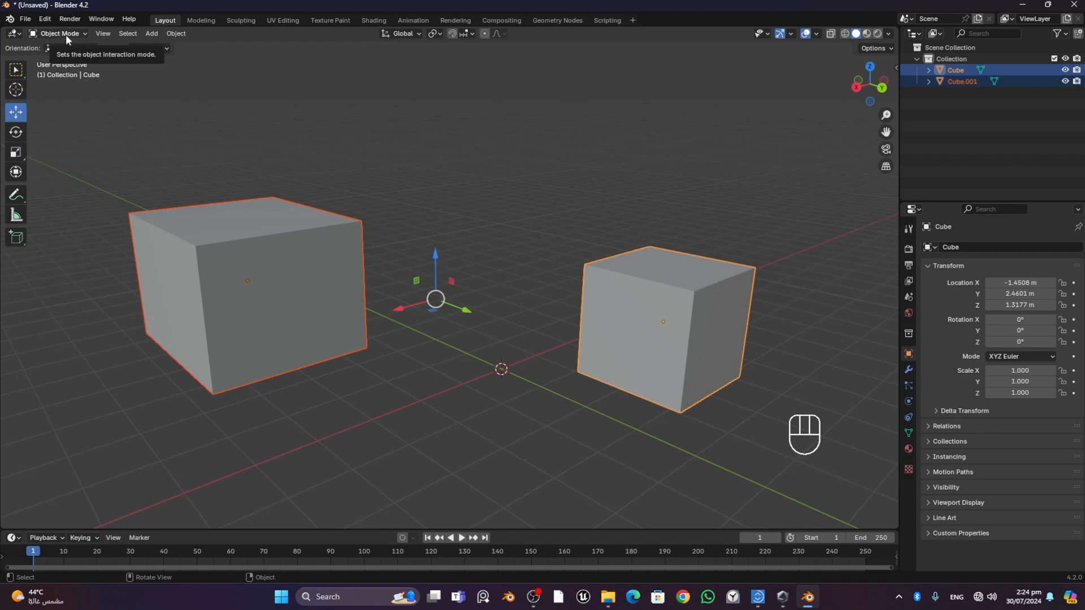
key(Tab)
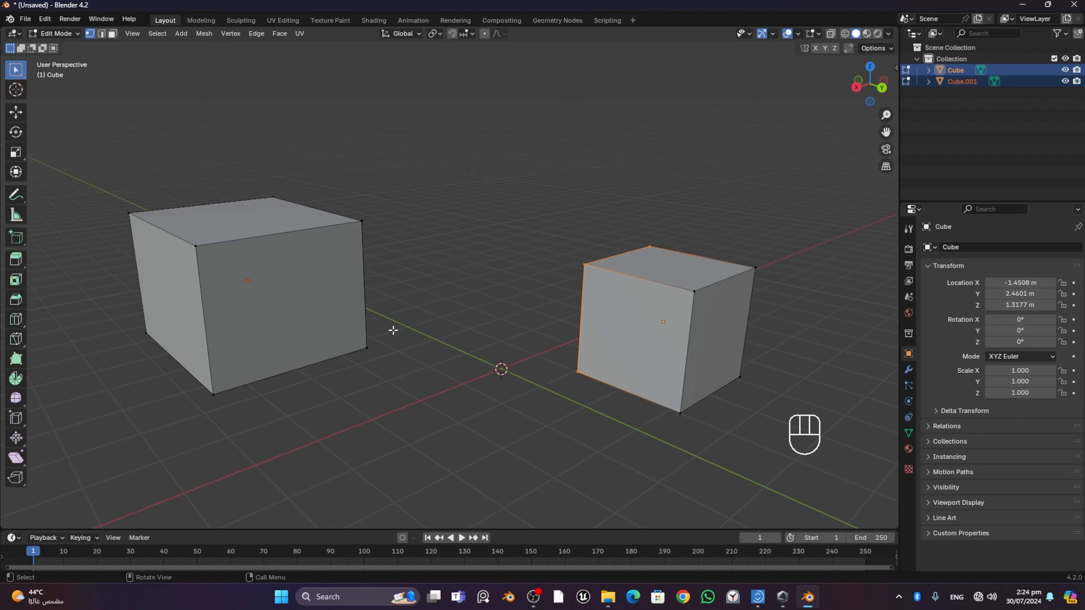
key(Tab)
key(Tab)
key(Tab)
key(Tab)
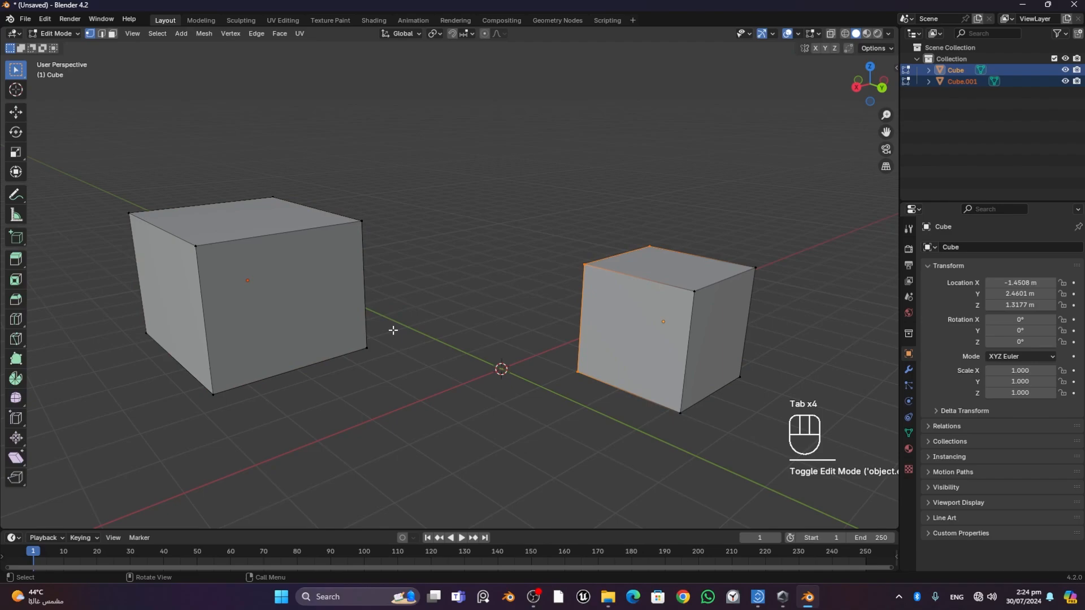
key(Tab)
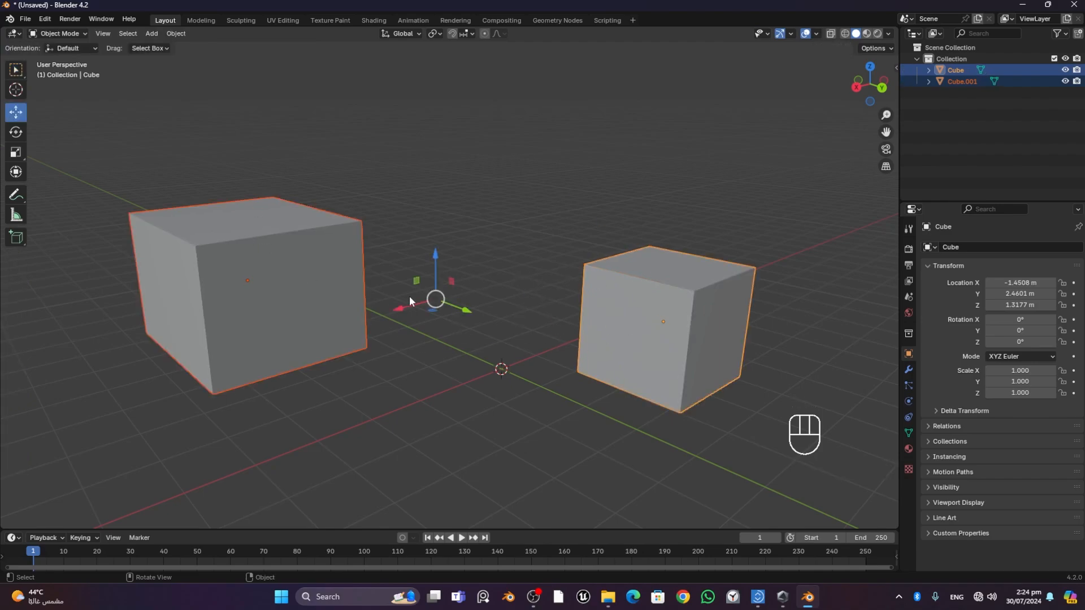
- Delete the larger cube and the smaller cube in Object Mode
click(462, 222)
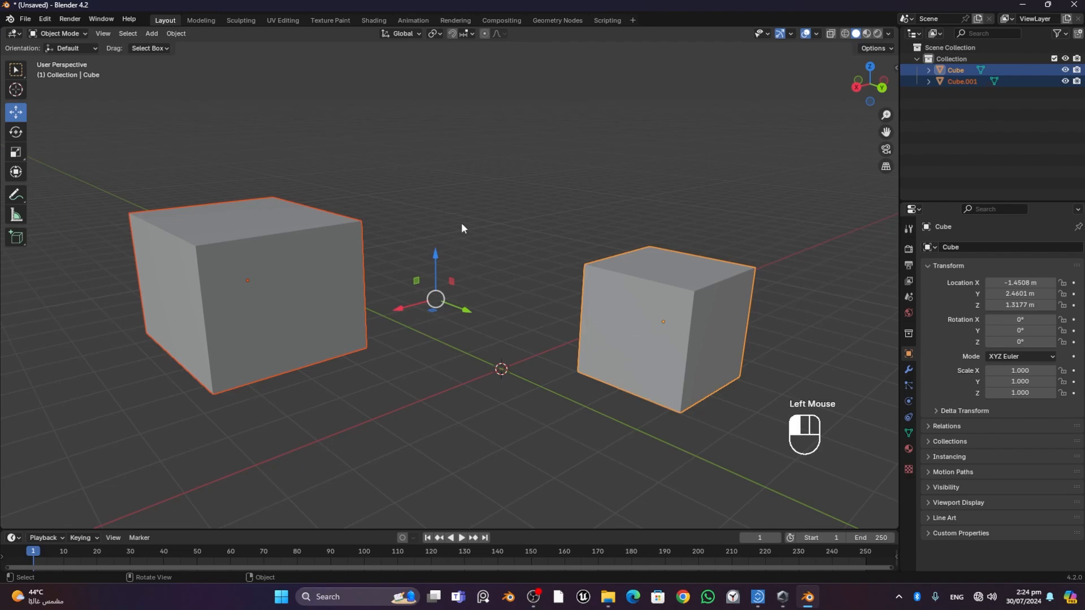
click(162, 315)
key(Delete)
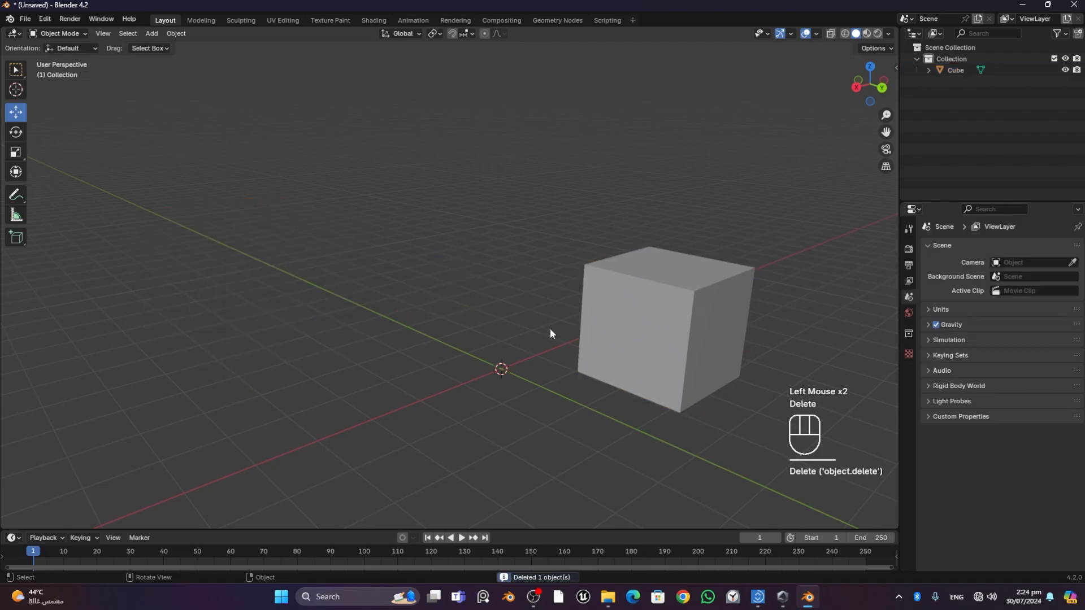
click(661, 302)
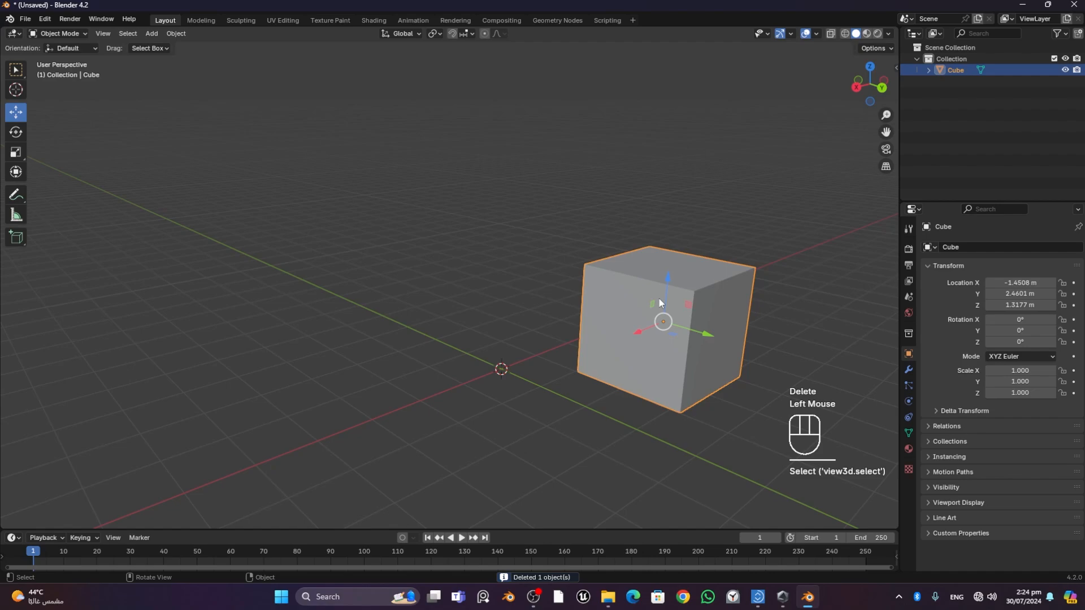
key(Delete)
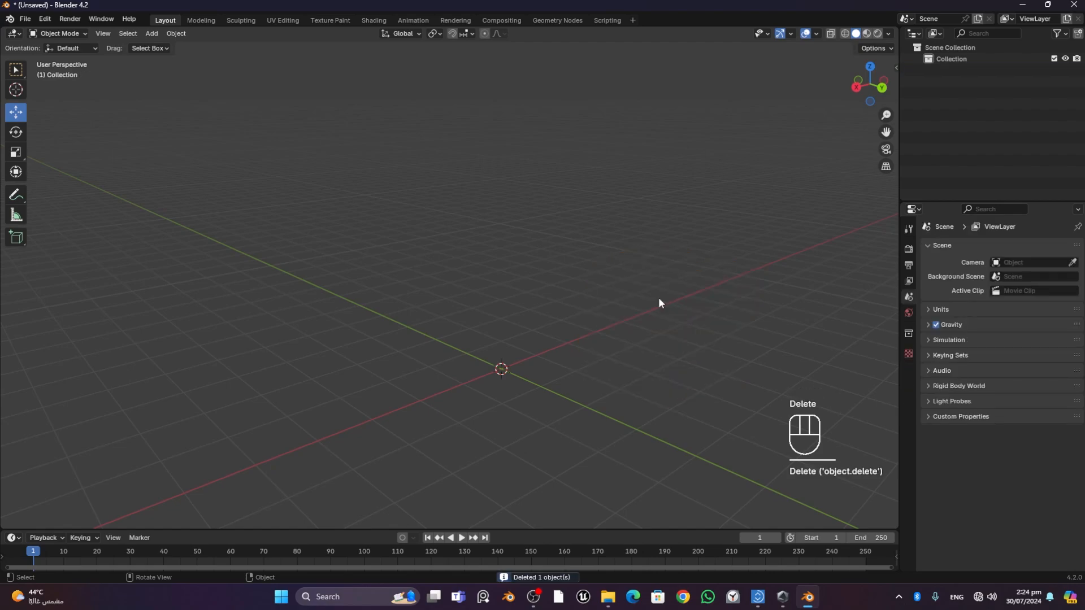
click(151, 34)
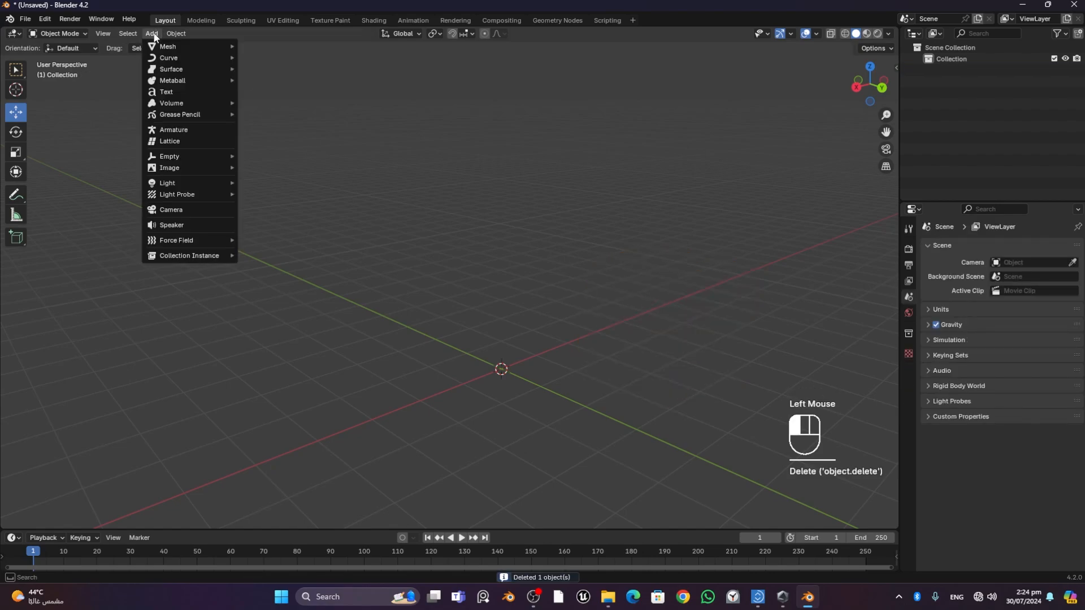
key(shift+a)
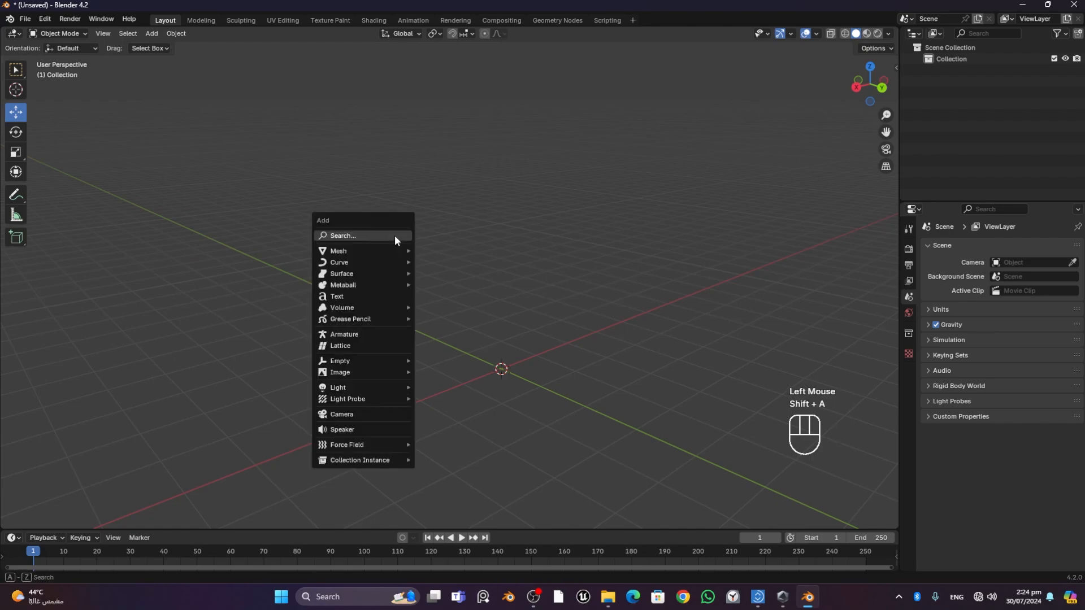
mouse_move(371, 249)
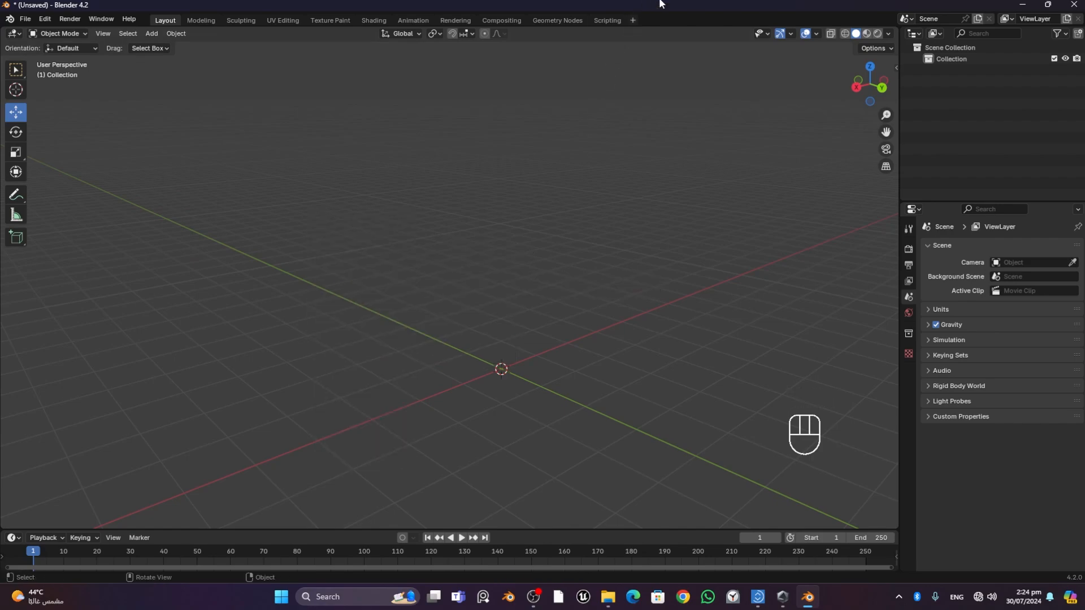
- Place the 3D cursor away from the world origin, over the far part of the red axis, and add a cube mesh there
middle_drag(542, 374, 535, 390)
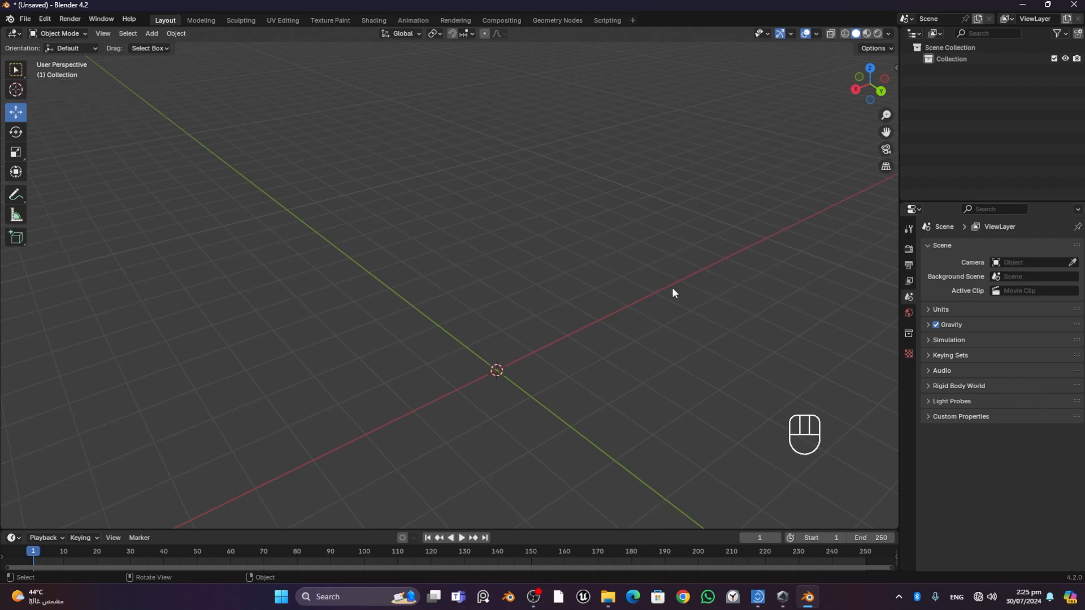
click(15, 91)
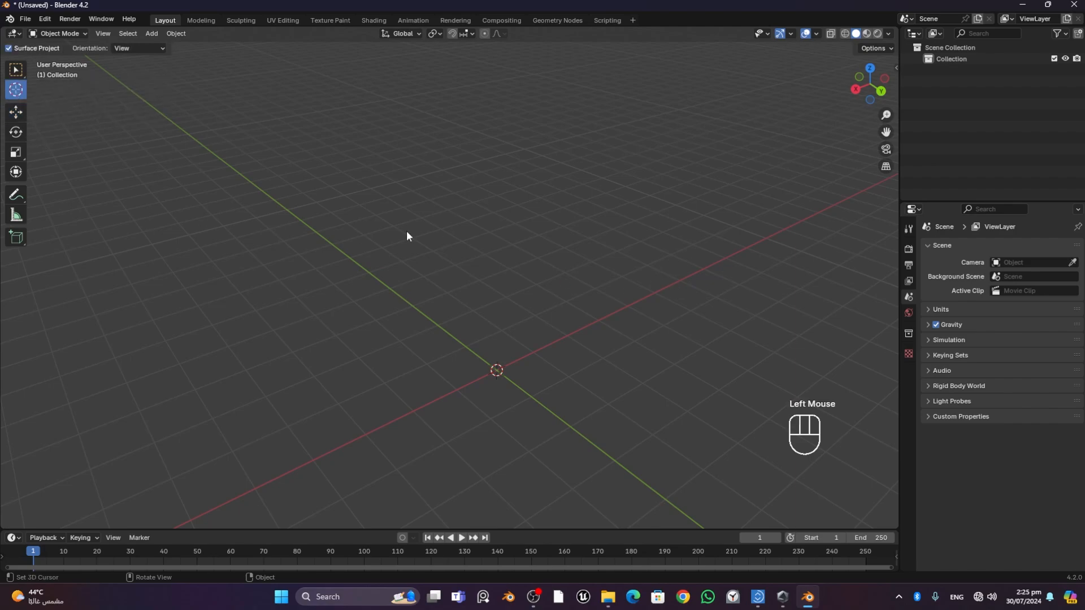
click(674, 281)
key(shift+a)
mouse_move(517, 361)
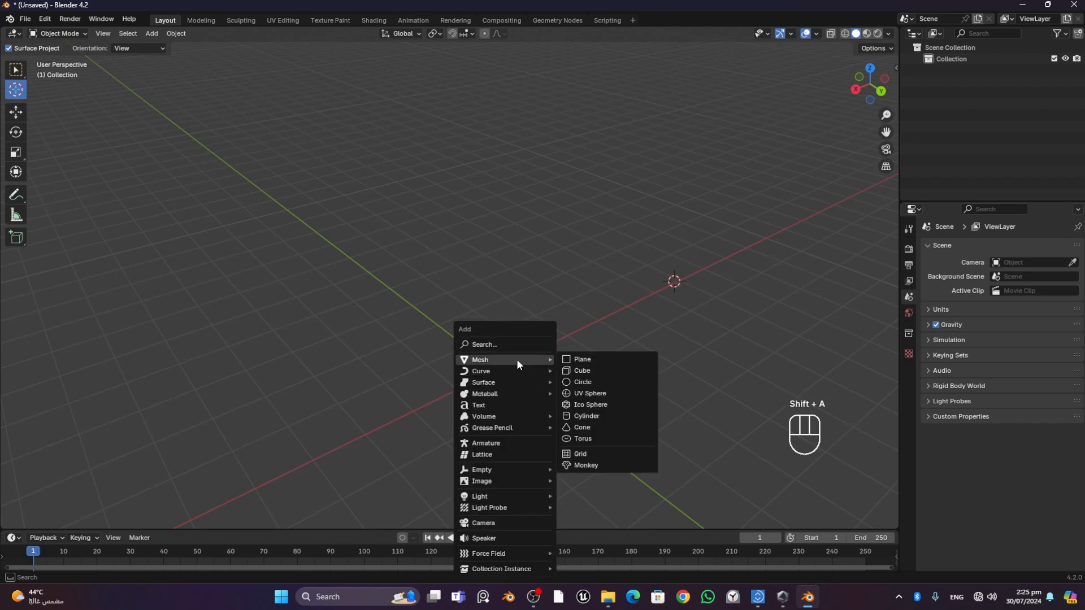
click(624, 375)
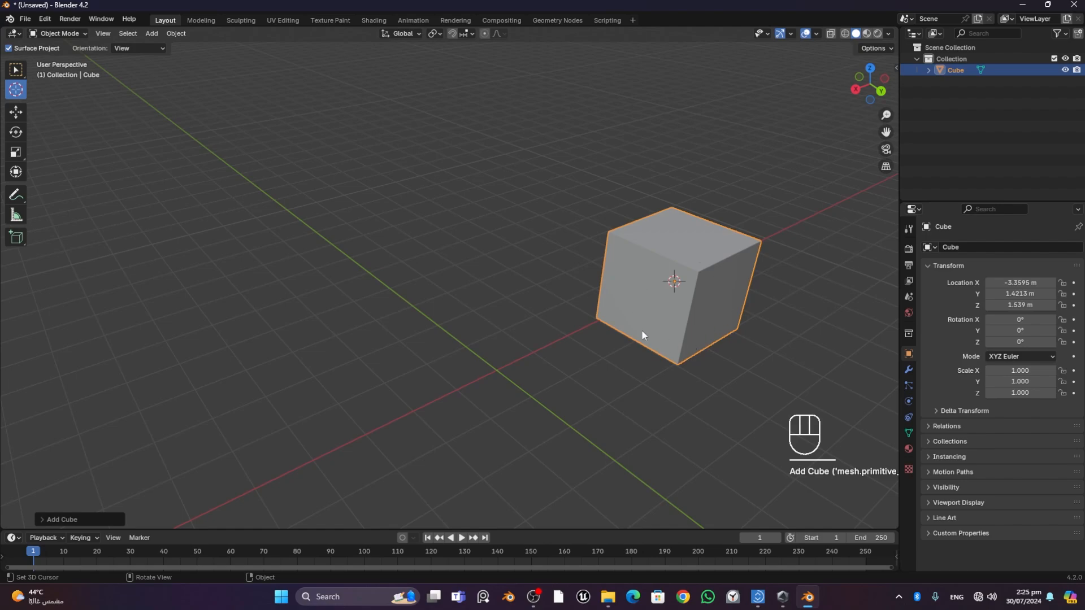
- Undo the cube addition and the earlier deletions to restore both cubes, and place the 3D cursor on the smaller cube
key(ctrl+z)
key(ctrl+z)
key(ctrl+z)
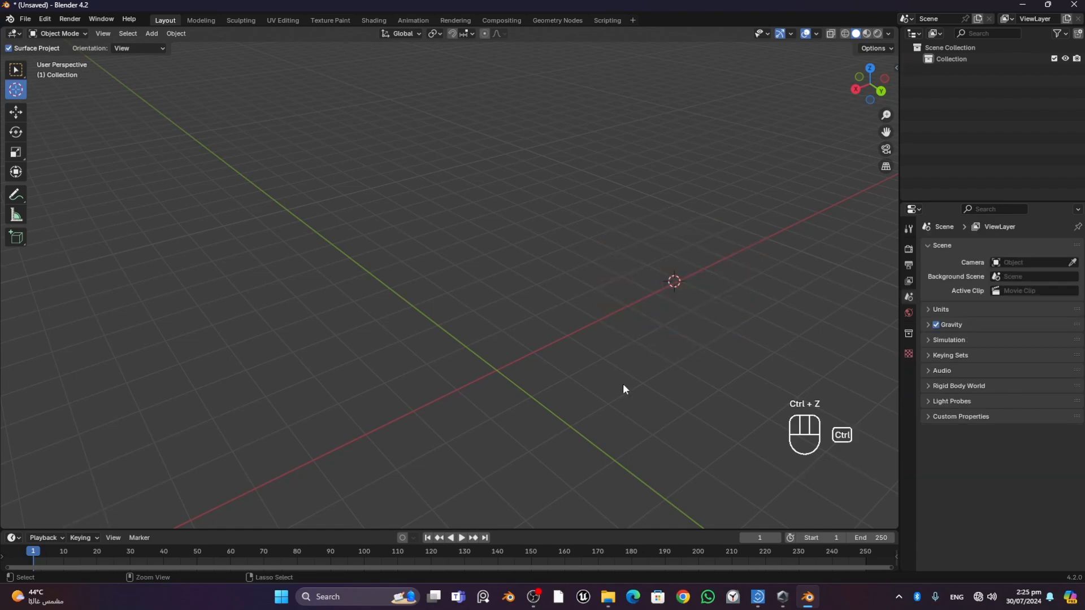
key(ctrl+z)
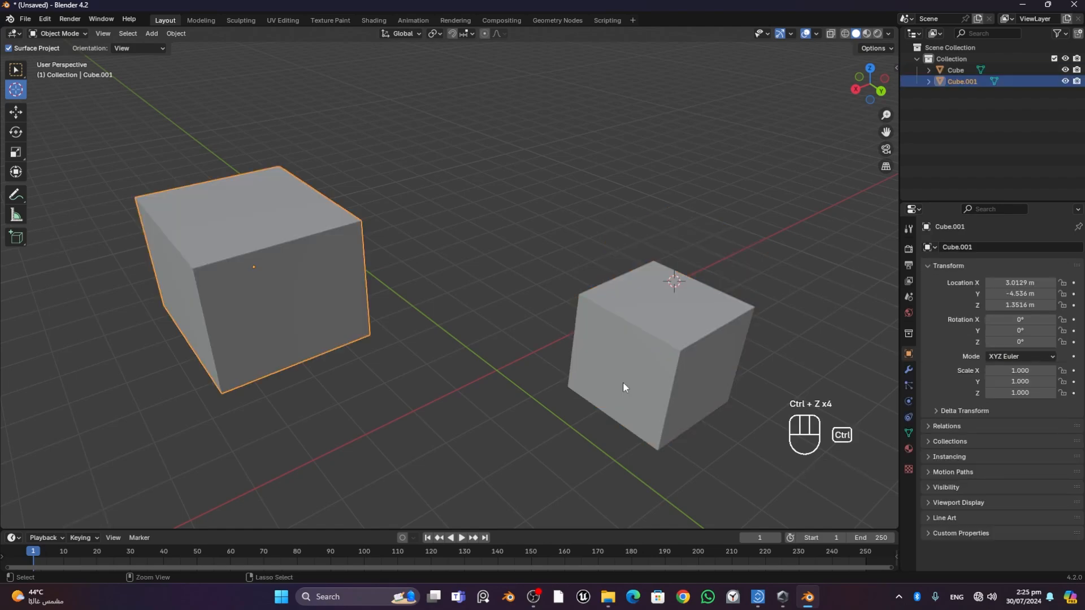
click(643, 348)
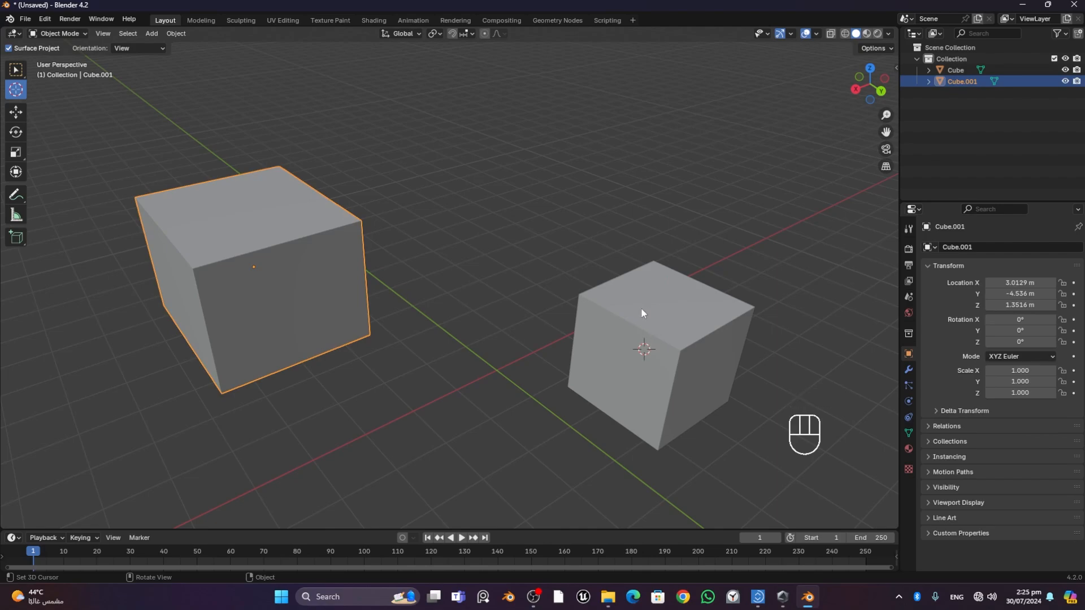
- With the Move tool active, delete the larger cube and the smaller cube to empty the scene
click(16, 112)
click(254, 212)
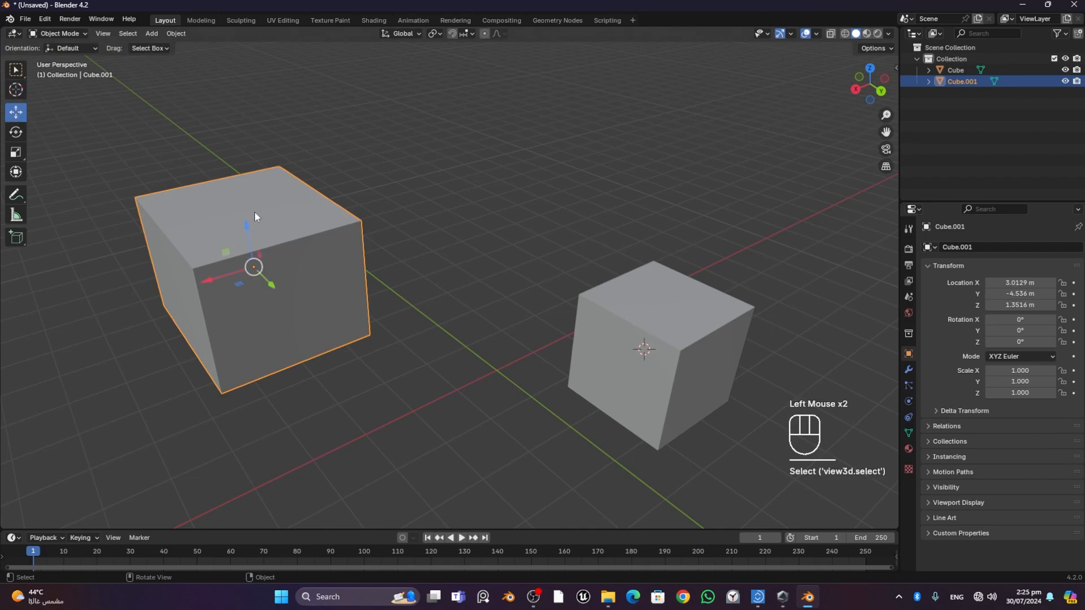
key(Delete)
click(665, 317)
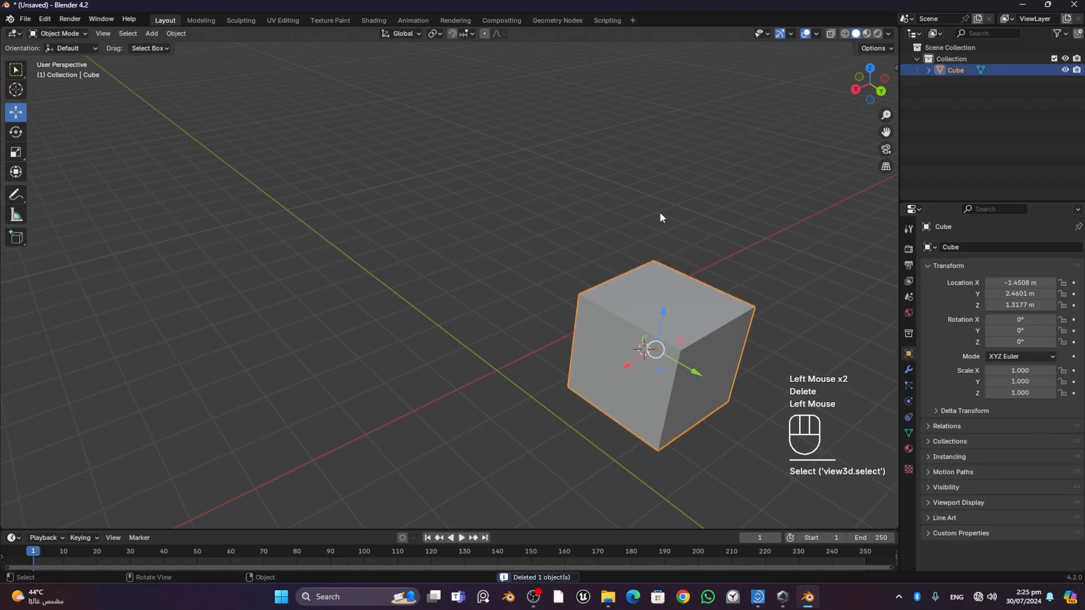
key(Delete)
- Try to position the 3D cursor by eye on the world origin using the Cursor tool
drag(644, 352, 533, 362)
click(15, 90)
drag(581, 325, 496, 369)
drag(450, 280, 497, 368)
middle_drag(497, 367, 535, 312)
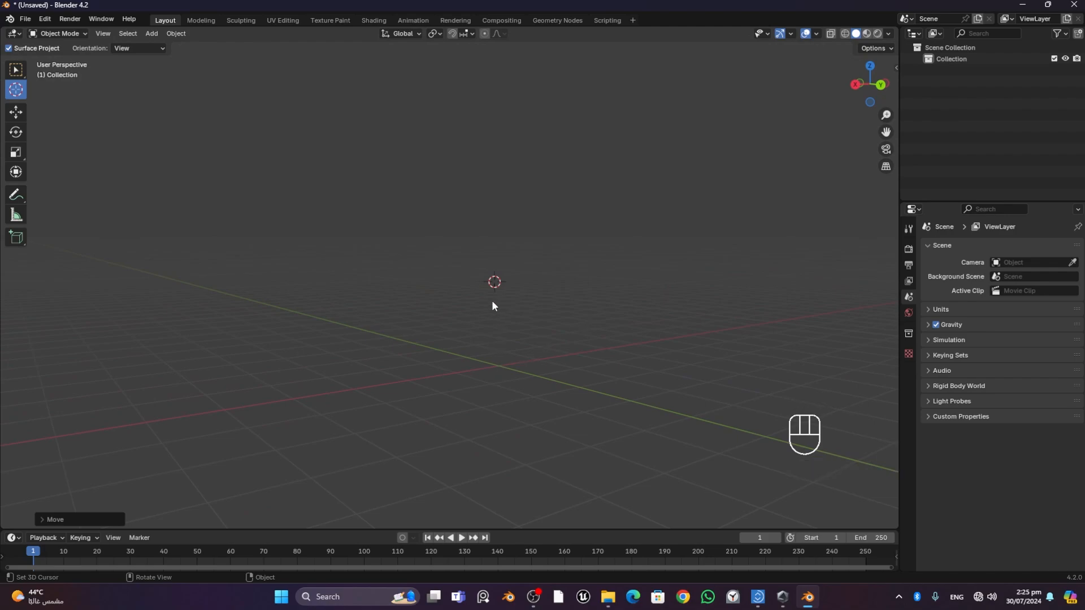
- Place the 3D cursor above the grid horizon and try a Snap command in the empty scene
key(shift)
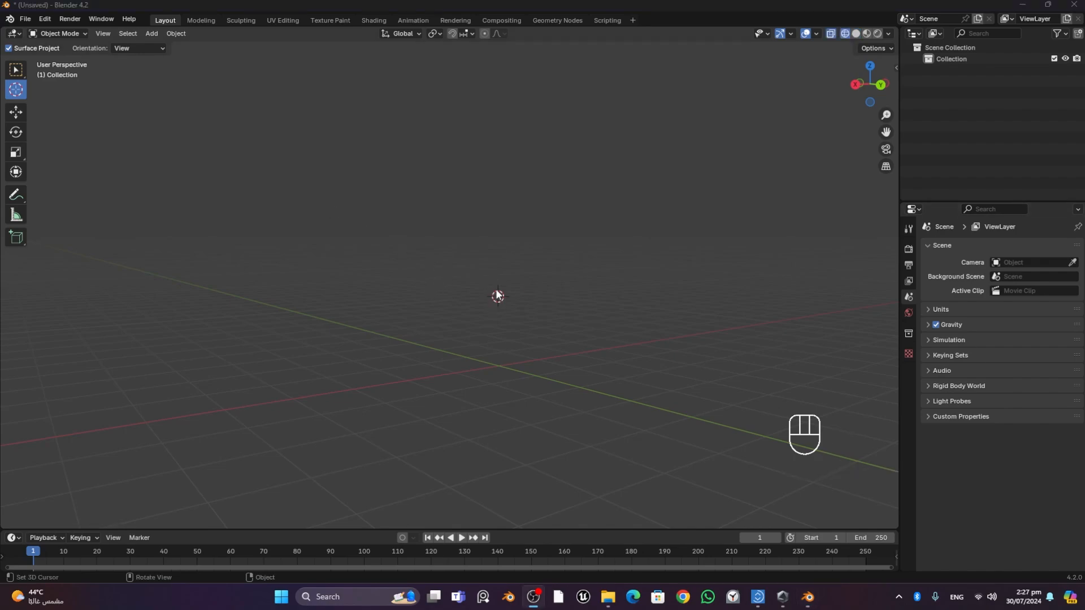
click(526, 258)
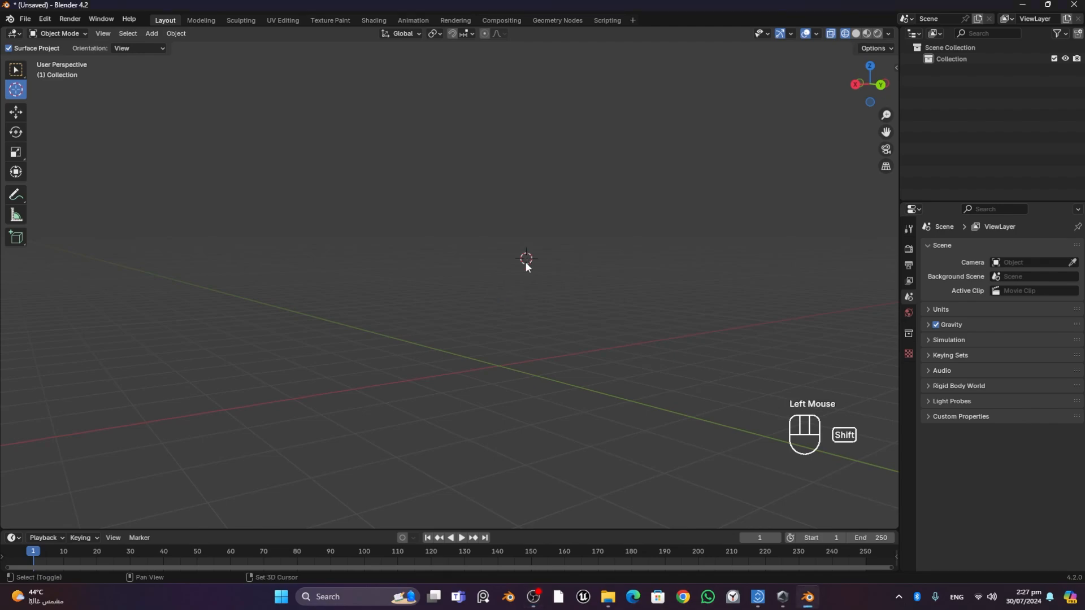
key(shift+s)
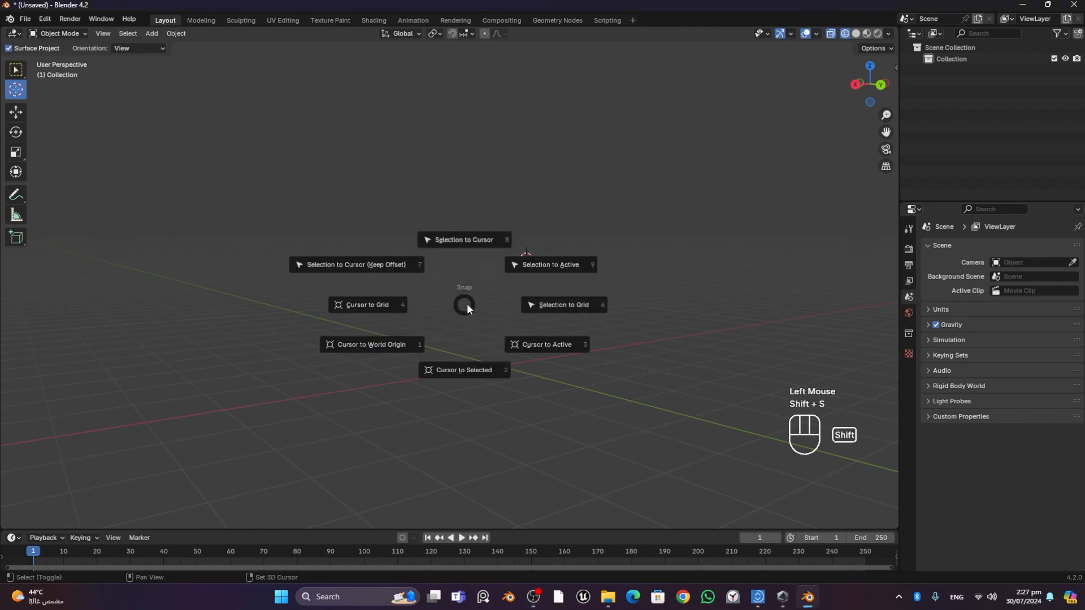
click(466, 243)
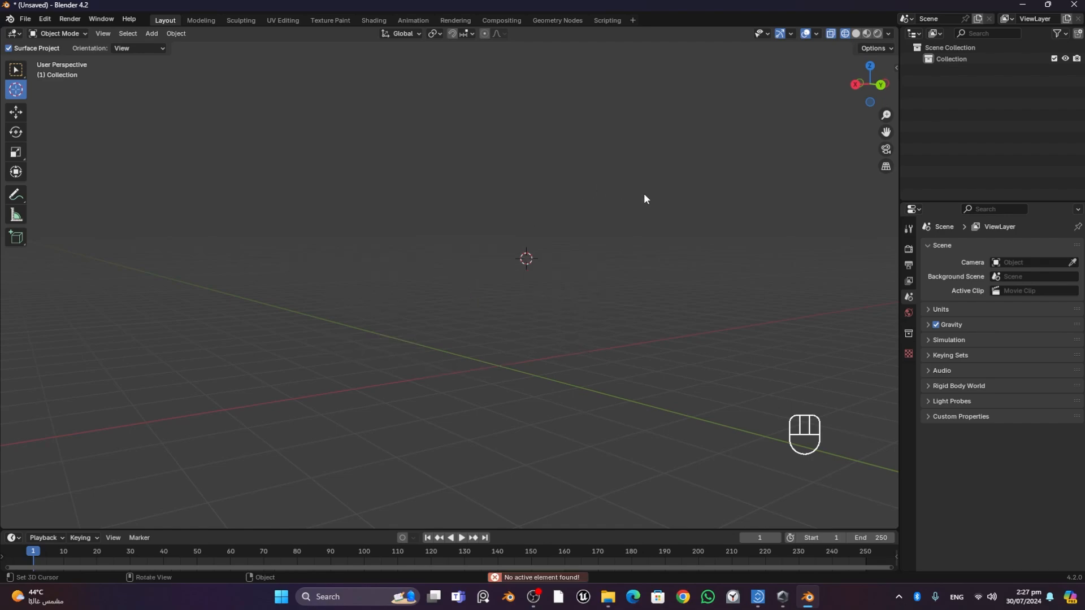
- Place the 3D cursor high above the grid, well away from the world origin, and add a cube mesh there
click(682, 172)
key(shift+a)
mouse_move(215, 236)
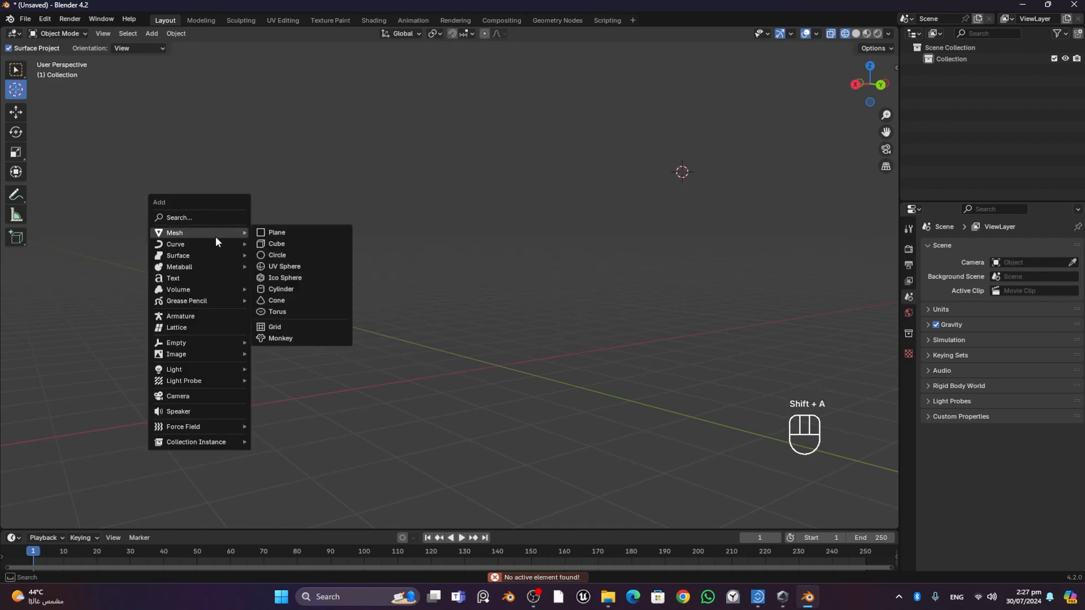
click(302, 244)
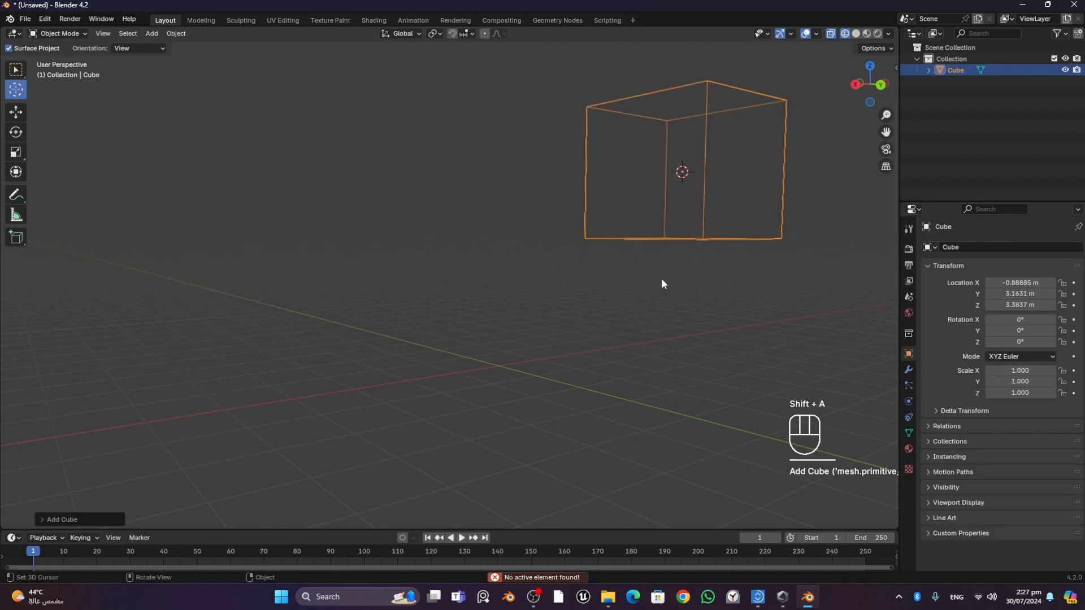
- Switch the viewport to Solid shading and place the 3D cursor on the cube near its front vertical edge
middle_drag(663, 284, 644, 308)
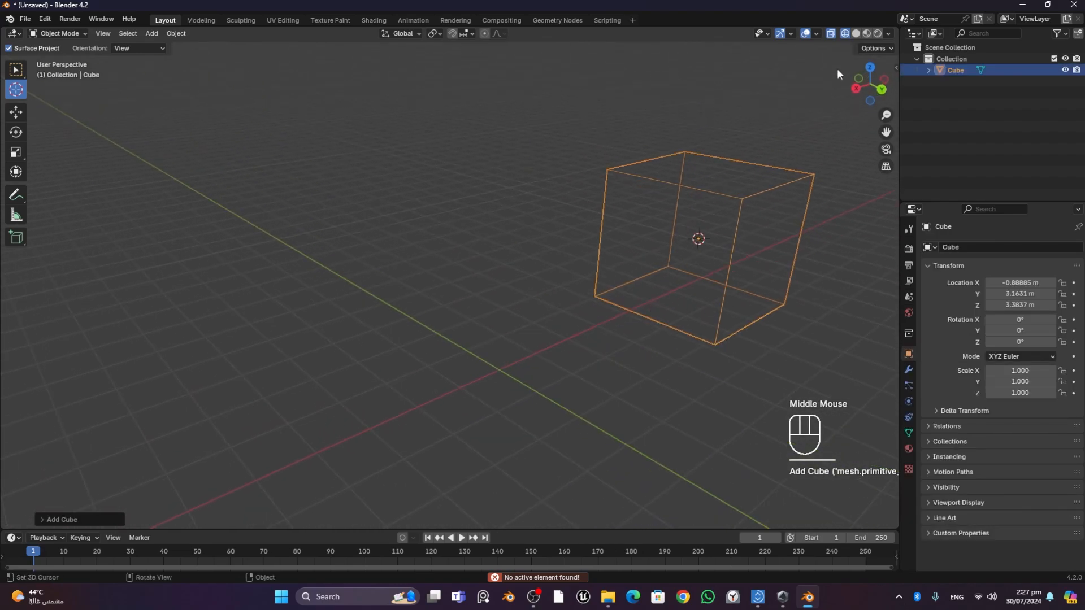
click(856, 34)
click(730, 284)
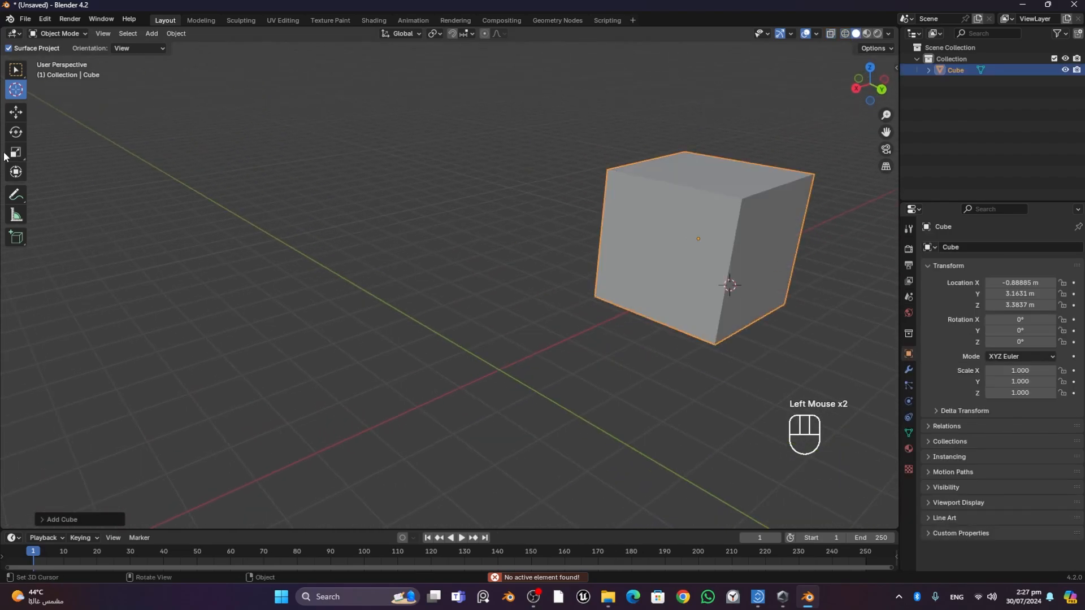
- Move the cube to about X 3.99 m, Y -5.18 m, Z 1.69 m, away from the 3D cursor
click(21, 117)
drag(671, 250, 388, 317)
middle_drag(388, 316, 464, 294)
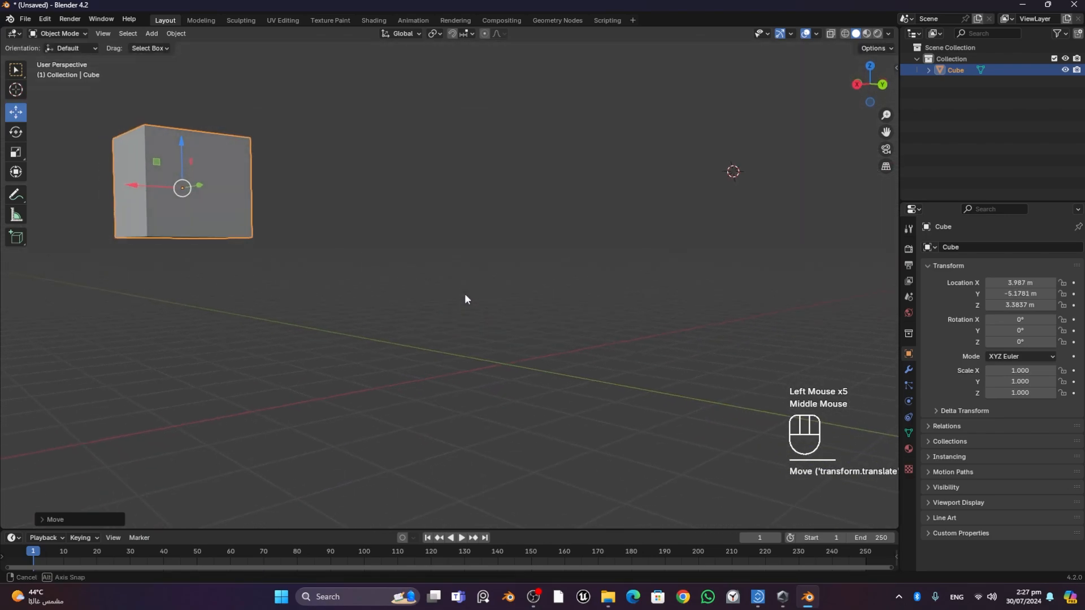
drag(182, 142, 225, 299)
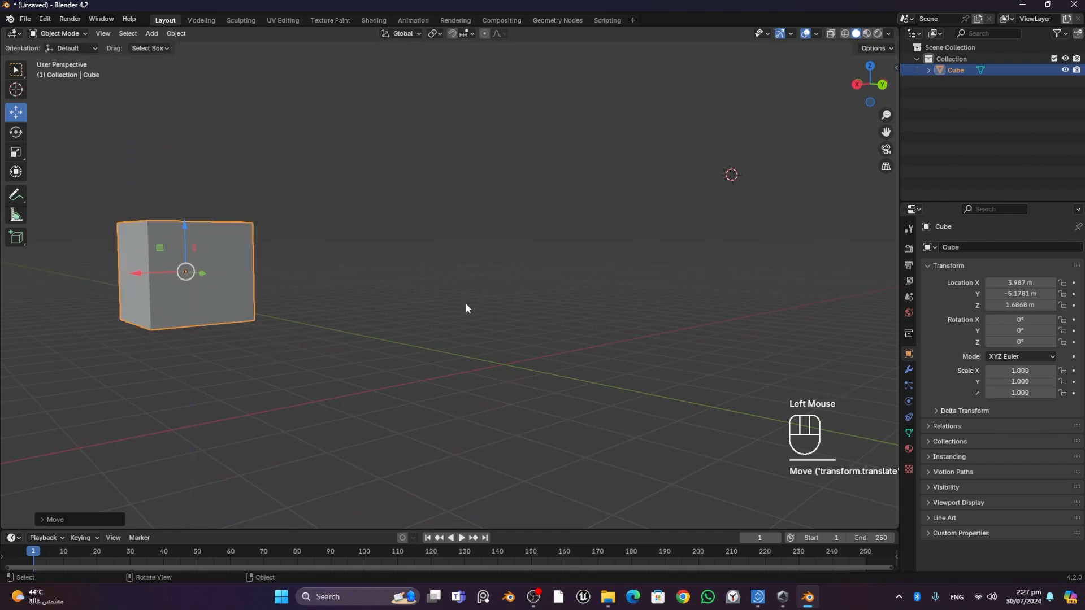
- Try snapping the cube to the 3D cursor with Selection to Cursor, and undo the snap
key(shift)
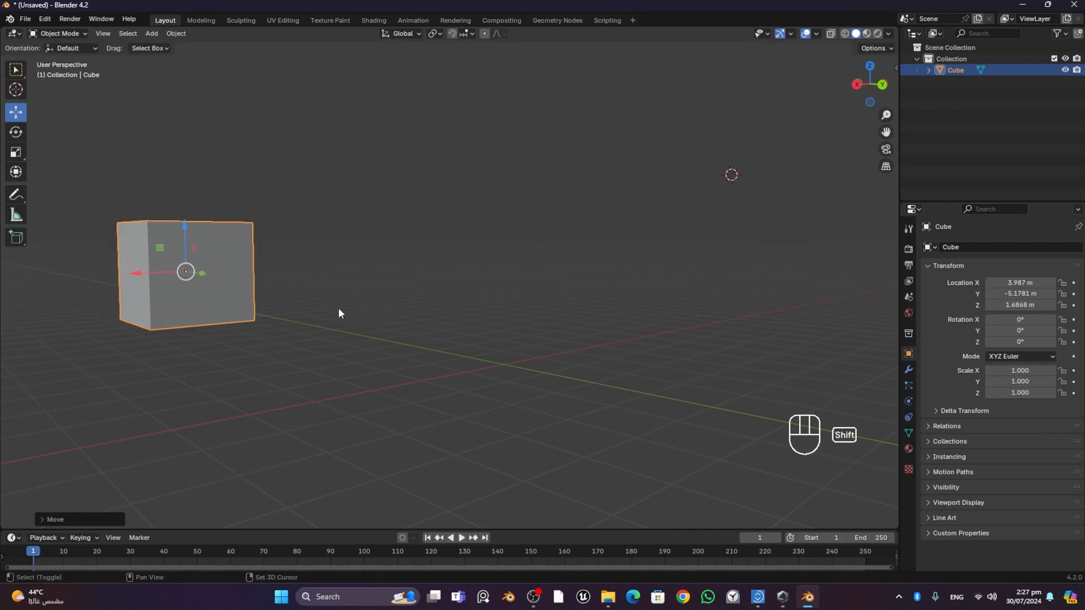
key(shift+s)
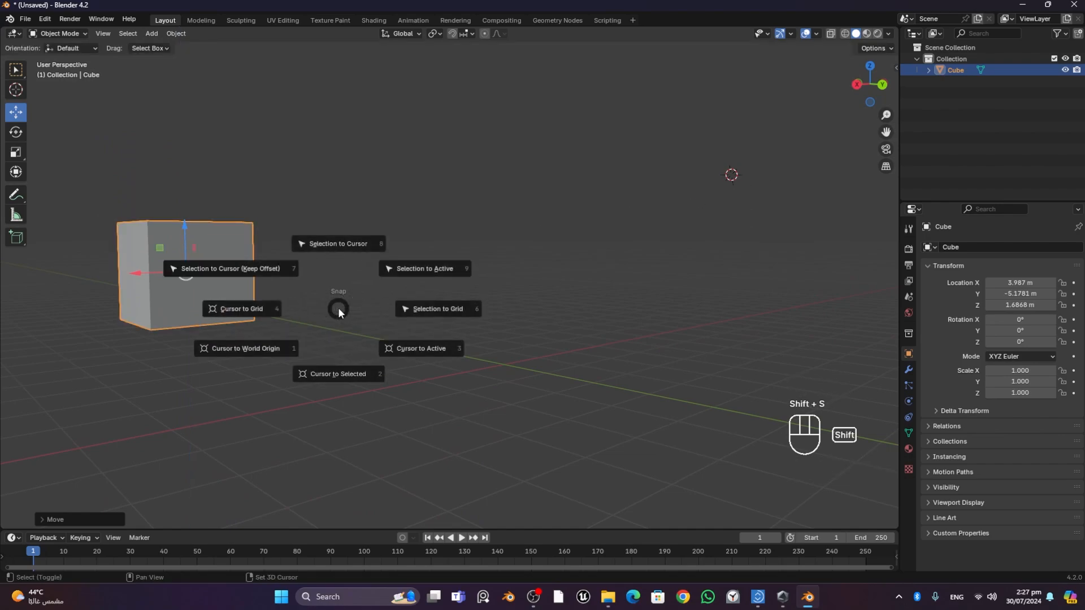
click(346, 247)
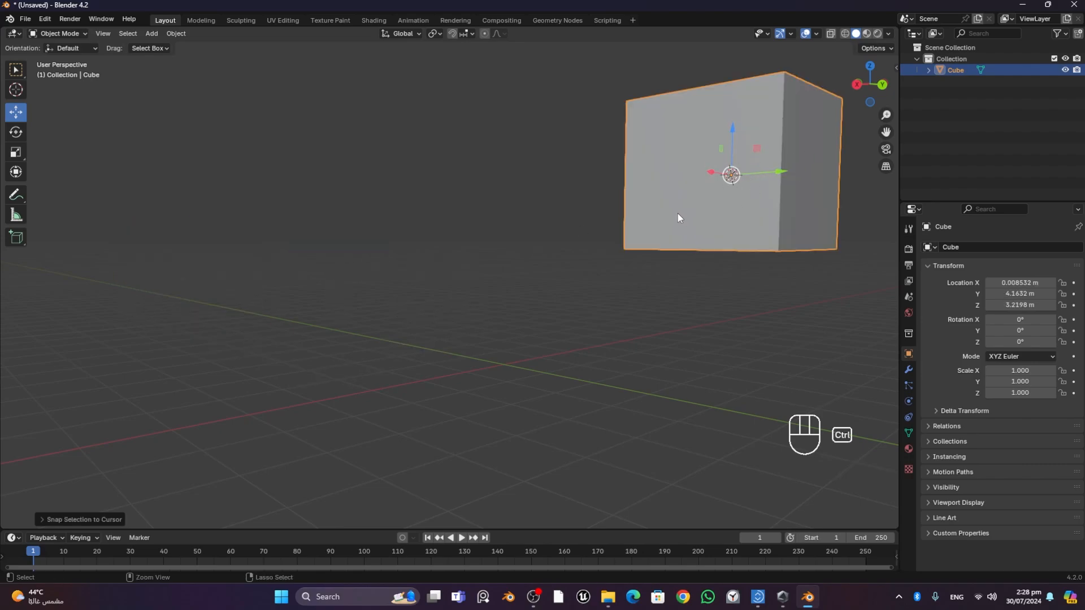
key(ctrl+z)
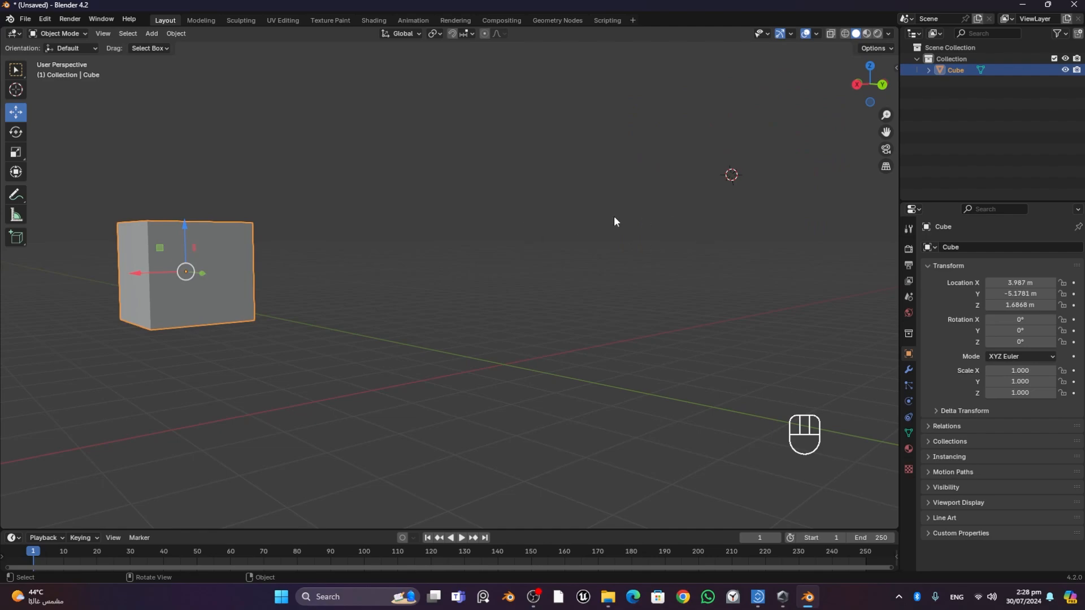
- Try snapping the cube to the 3D cursor with Selection to Cursor (Keep Offset), and undo it
key(shift+s)
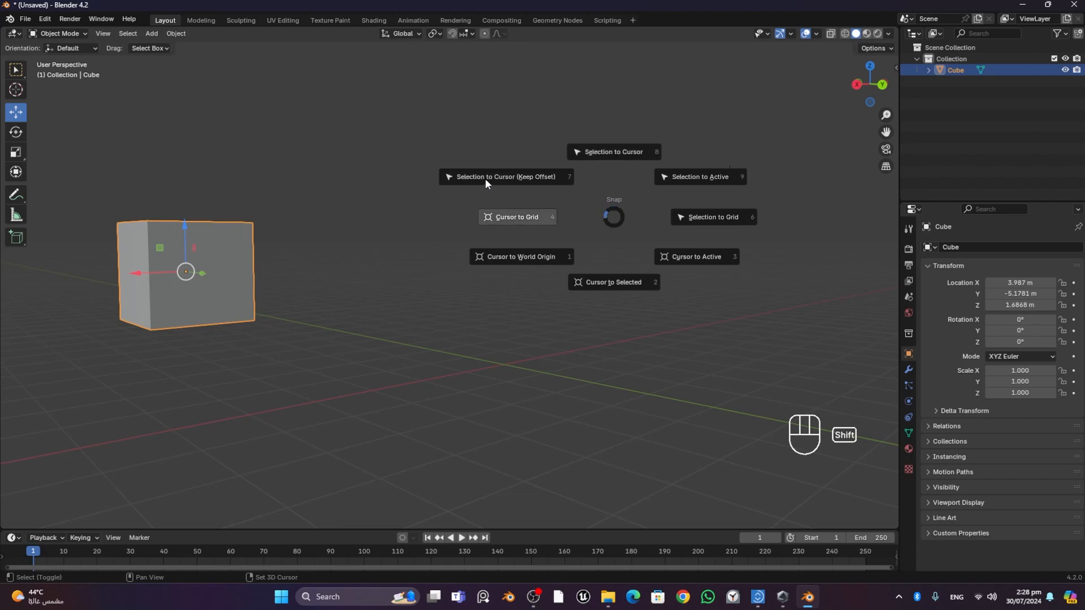
click(531, 177)
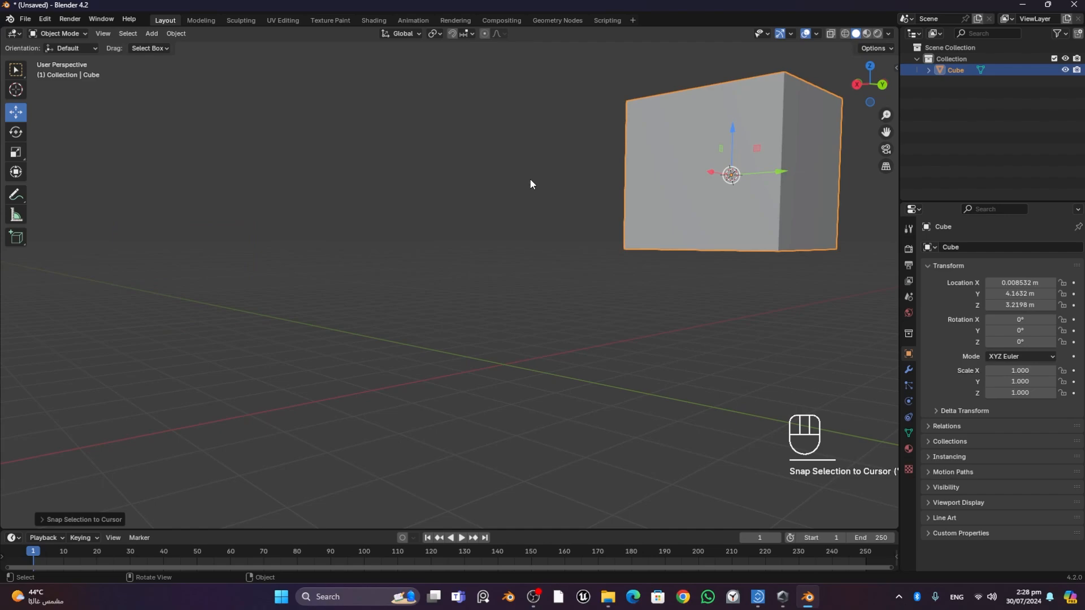
middle_drag(749, 276, 715, 257)
key(ctrl+z)
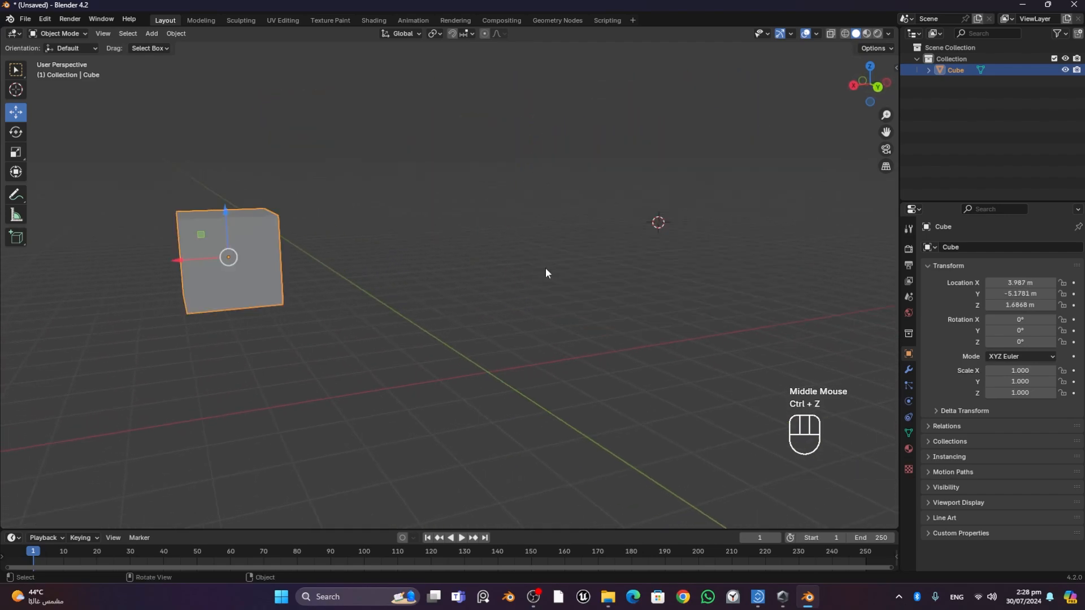
- Snap the cube to its nearest grid division at X 4 m, Y -5 m, Z 2 m
key(shift+s)
key(shift+s)
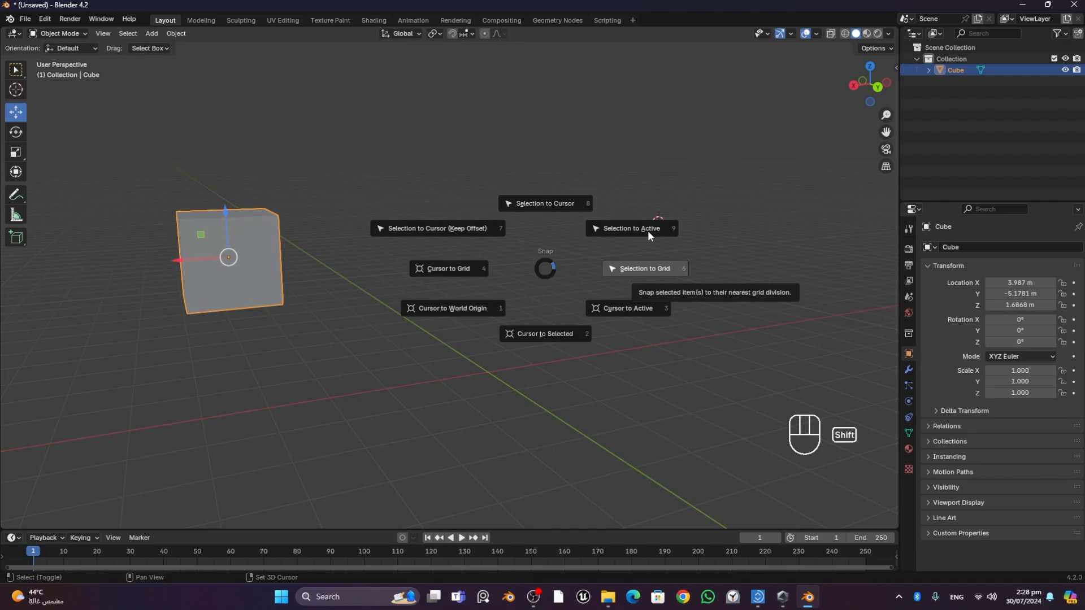
click(630, 270)
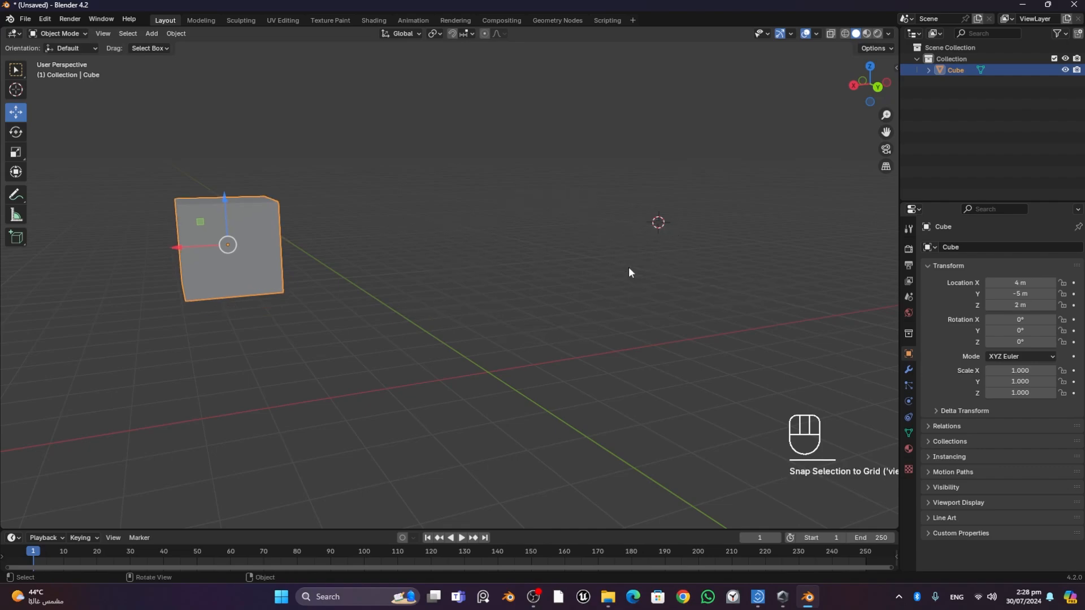
- Raise the cube along Z to about 3.83 m and snap it to the grid at Z 4 m
key(shift+s)
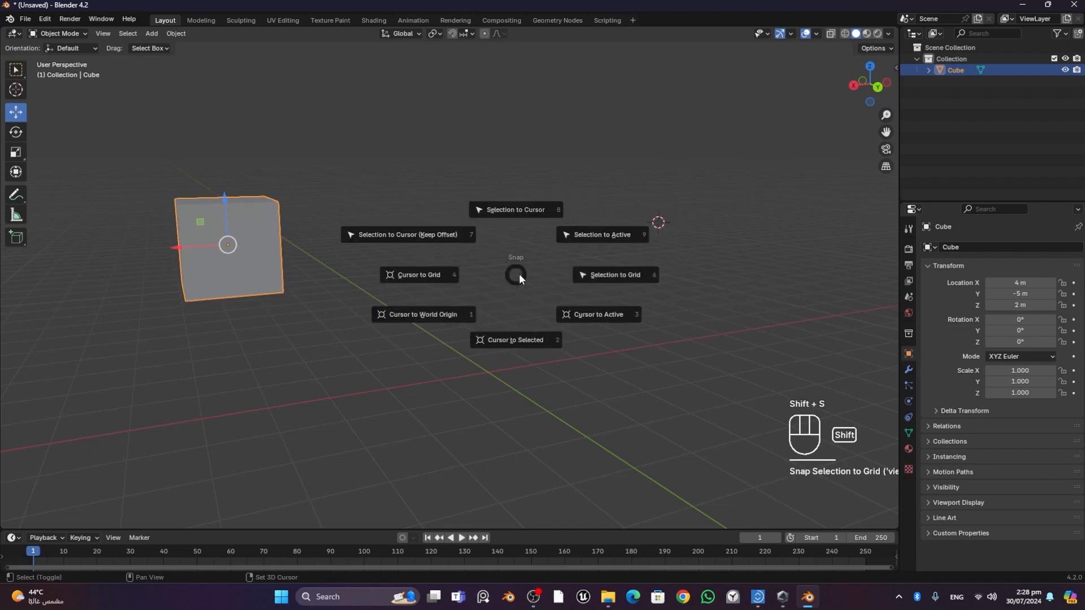
key(shift+s)
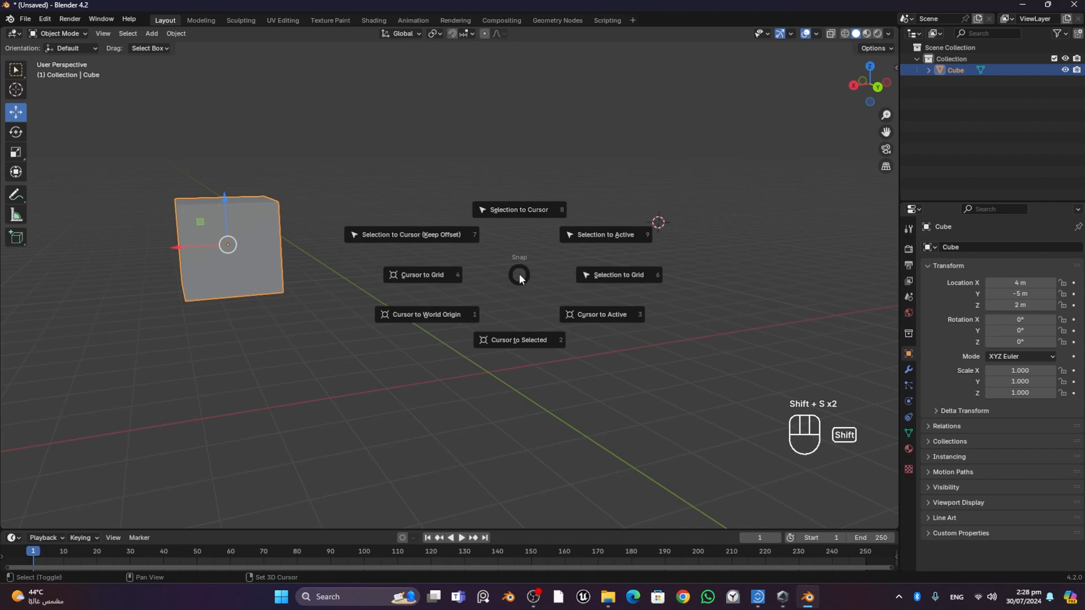
click(267, 236)
drag(224, 209, 213, 126)
middle_drag(394, 275, 392, 274)
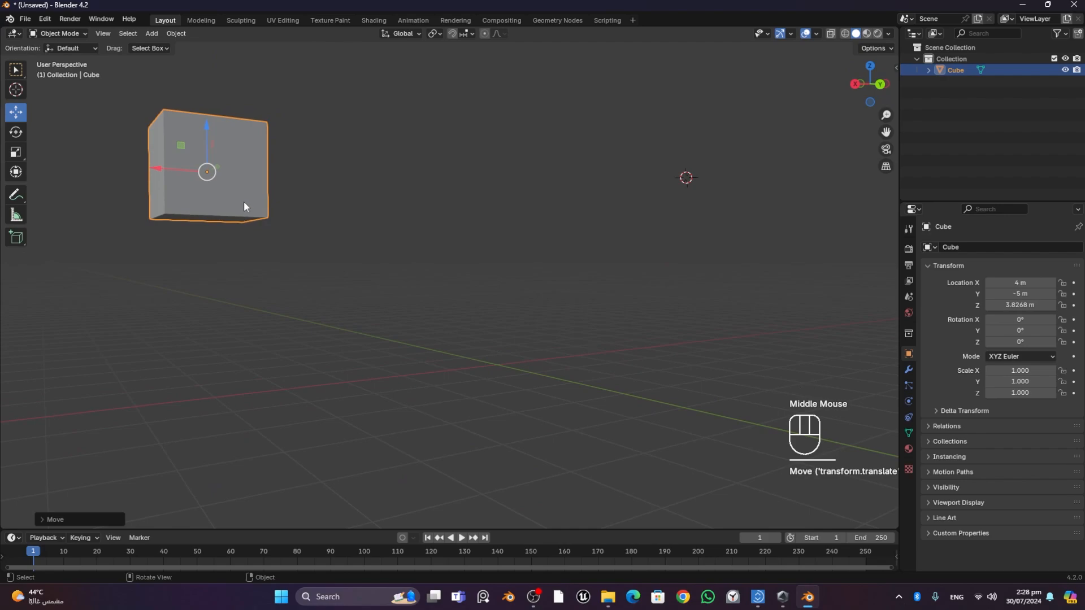
key(shift+s)
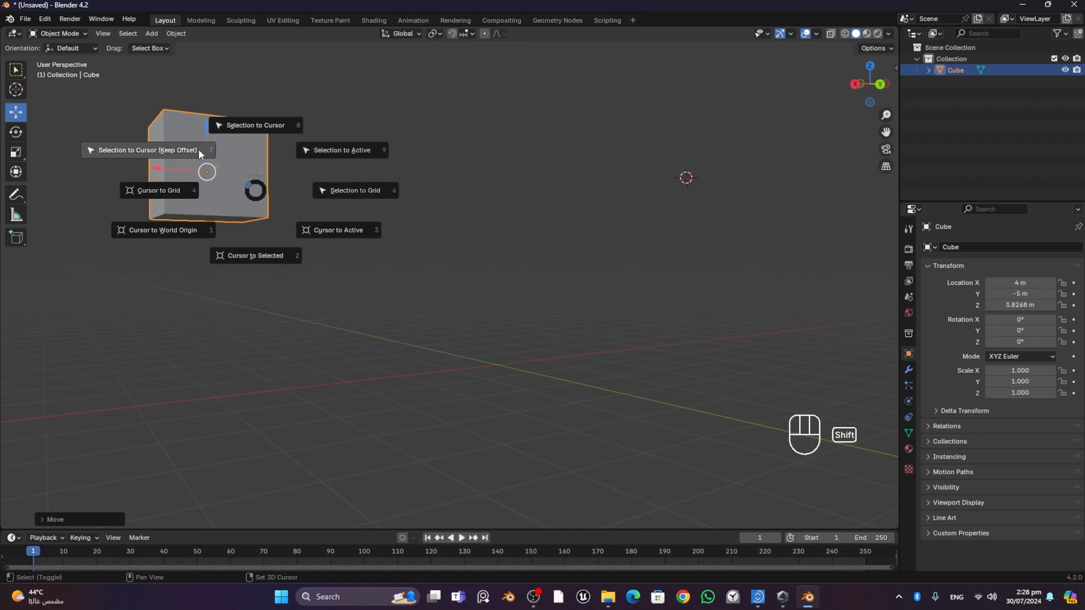
click(371, 190)
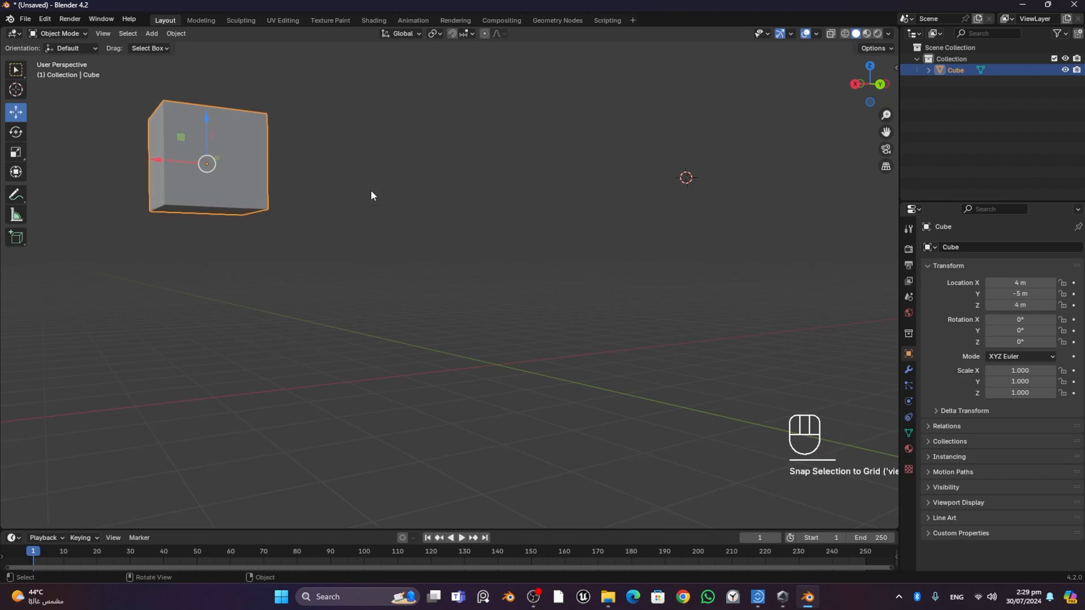
- Undo the cube's grid snap and redo it to compare the two positions
middle_drag(353, 219, 351, 229)
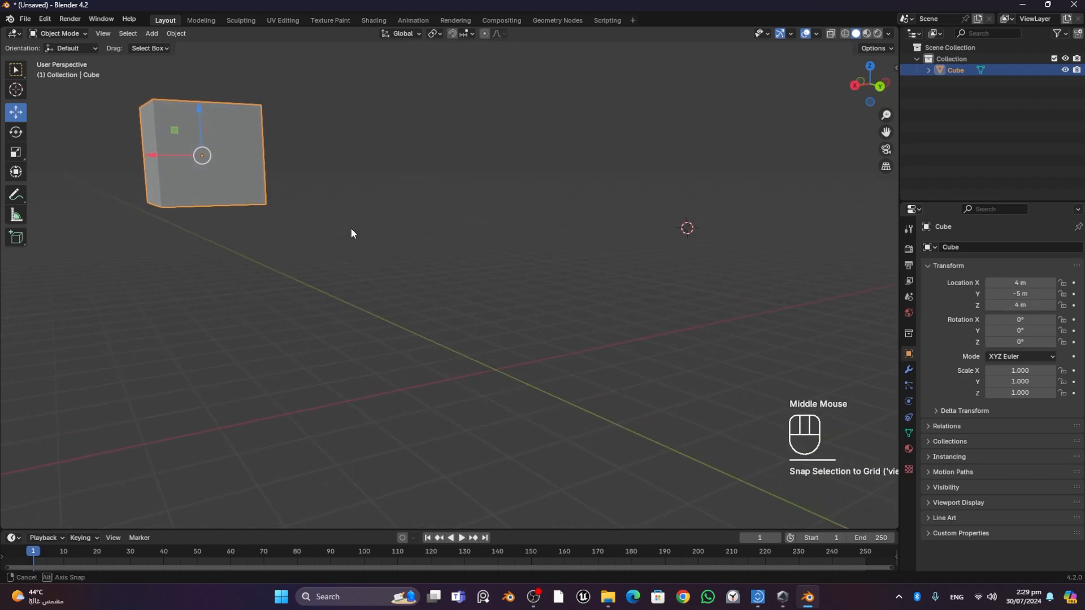
middle_drag(429, 264, 432, 247)
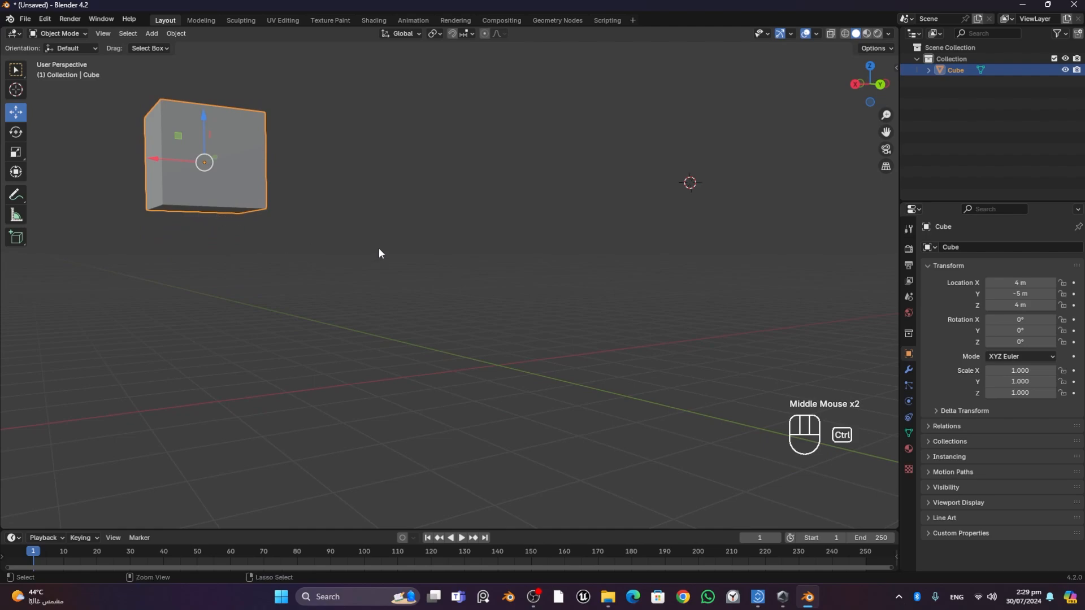
key(ctrl+z)
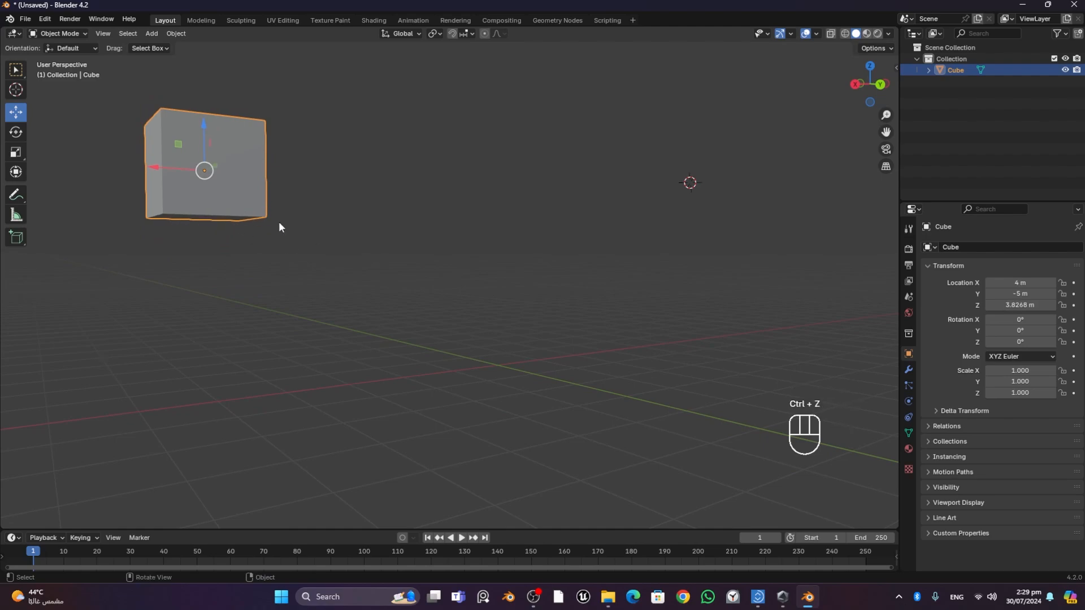
click(45, 18)
click(62, 43)
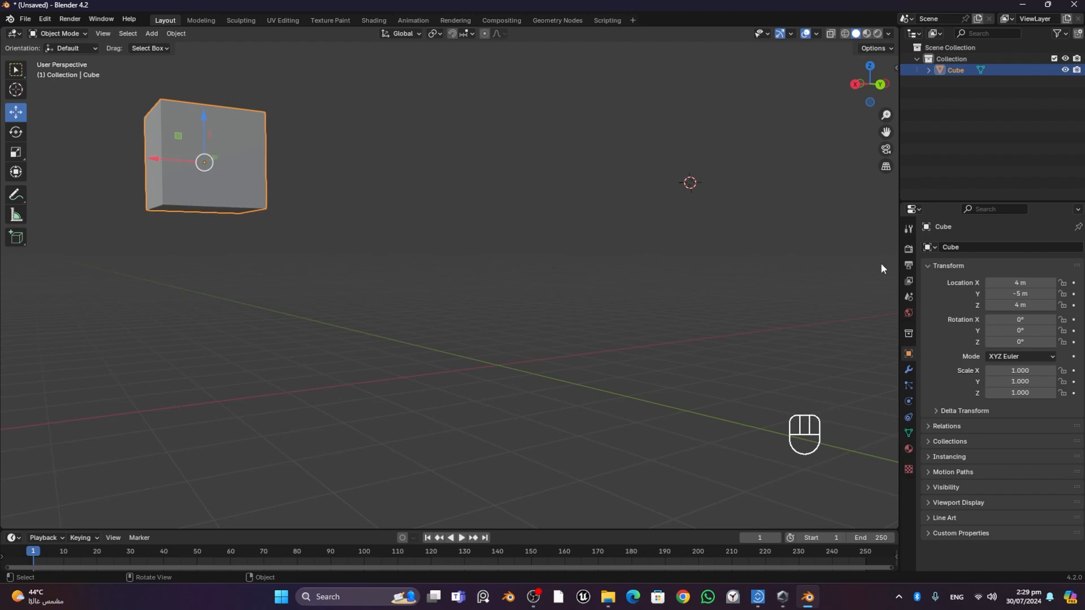
- Snap the 3D cursor to the grid and the cube onto it at X 0 m, Y 4 m, Z 3 m
middle_drag(362, 228, 362, 239)
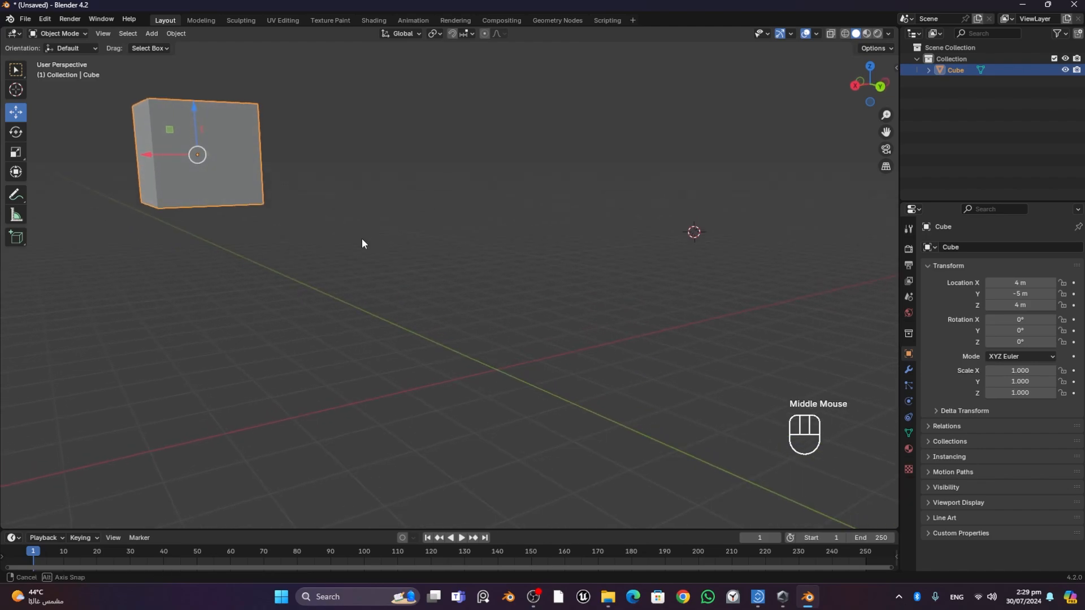
key(shift+s)
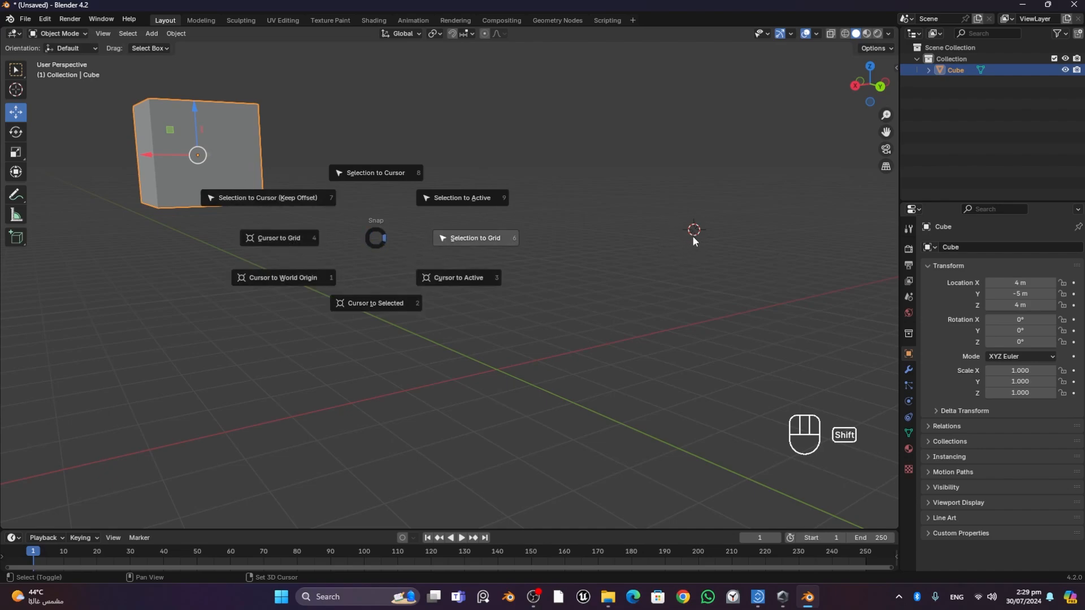
click(245, 150)
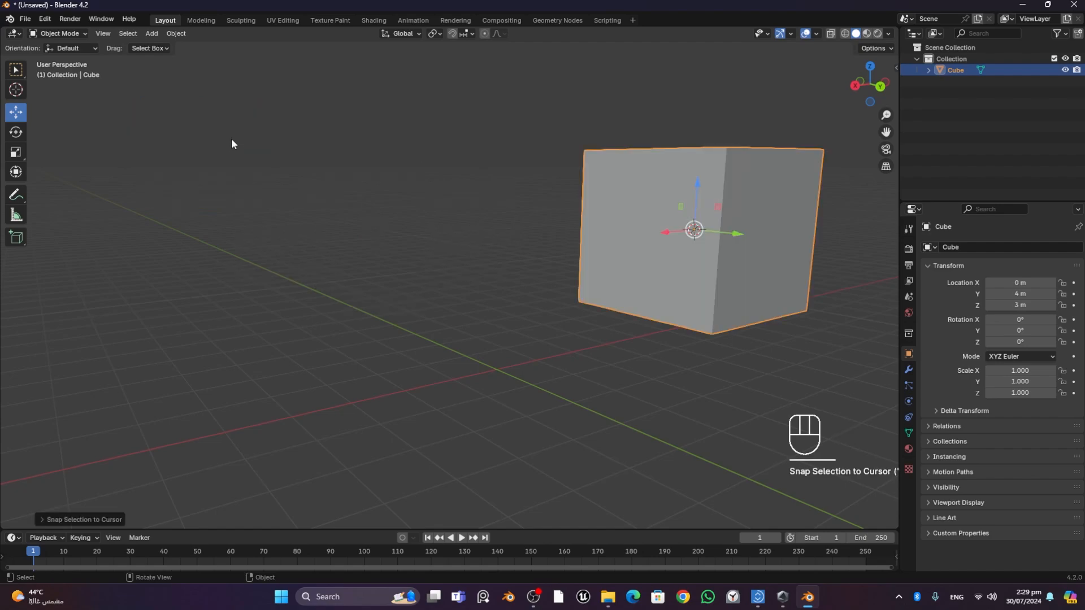
- Try deleting the cube and snapping the 3D cursor to the grid, and undo both operations
click(744, 279)
key(Delete)
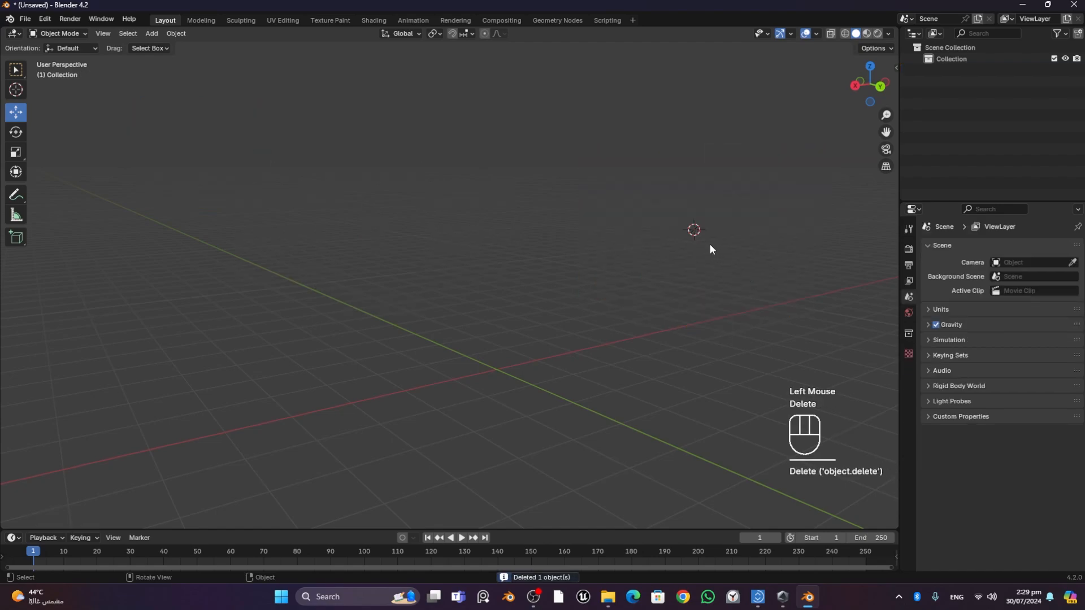
key(shift+s)
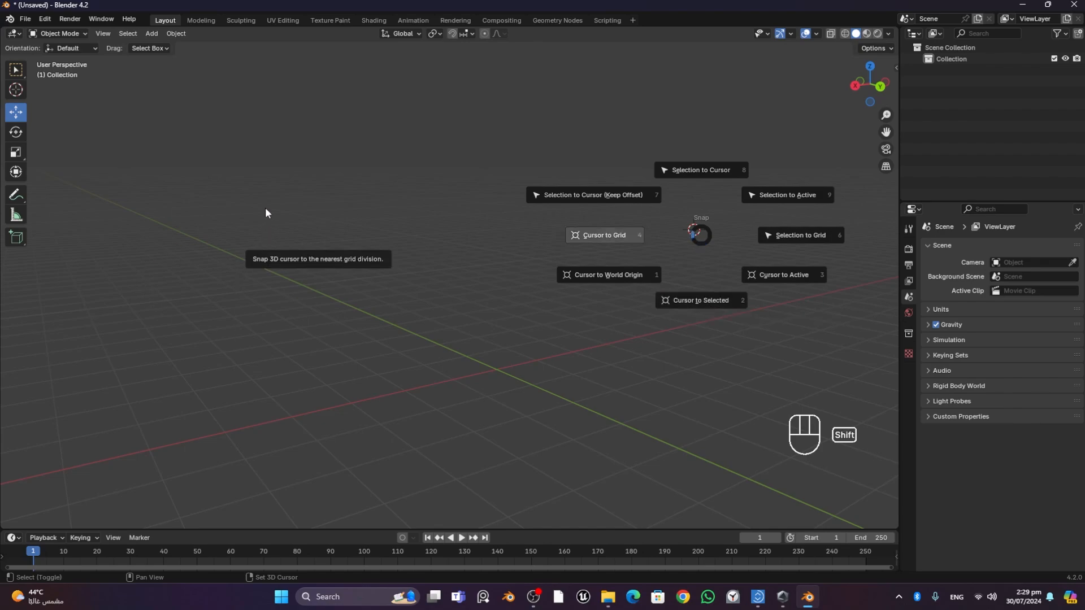
click(272, 76)
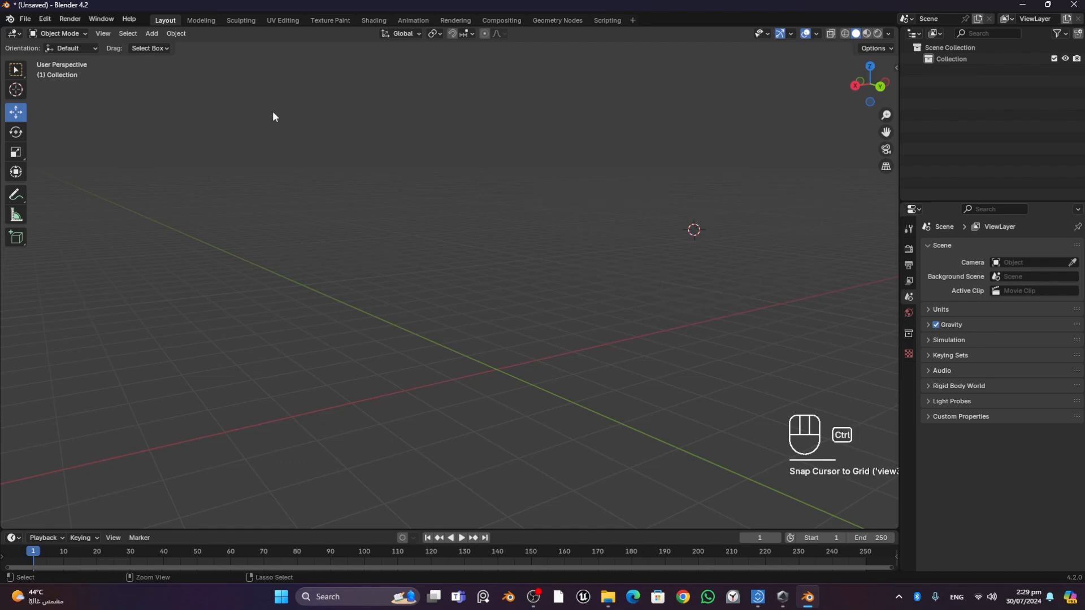
key(ctrl+z)
key(ctrl+z)
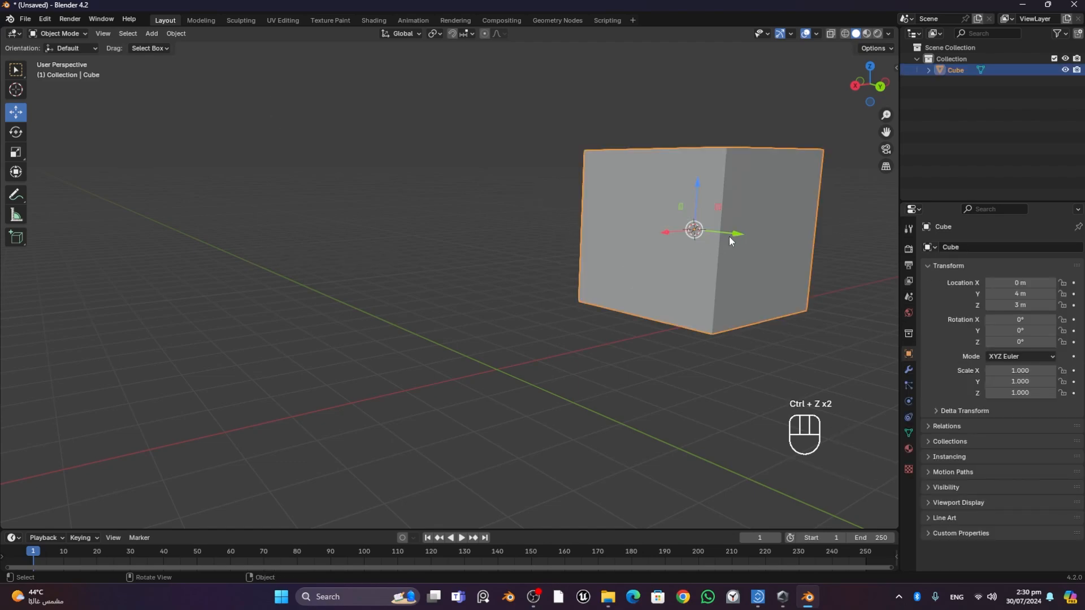
- Move the cube along Y to about -5.72 m and snap the 3D cursor to the cube
drag(729, 237, 725, 264)
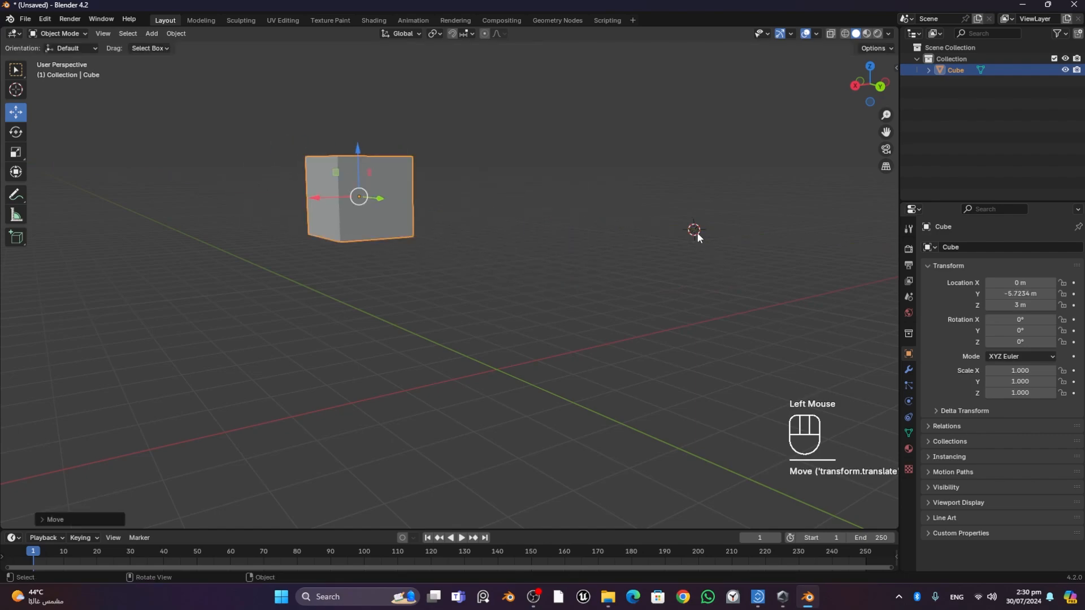
key(shift+s)
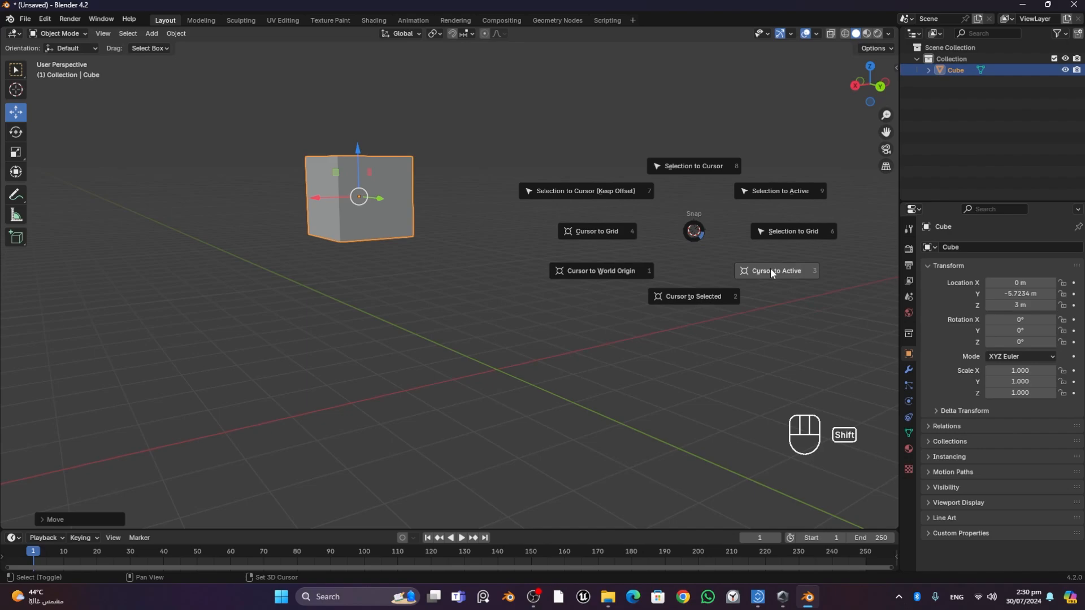
click(697, 296)
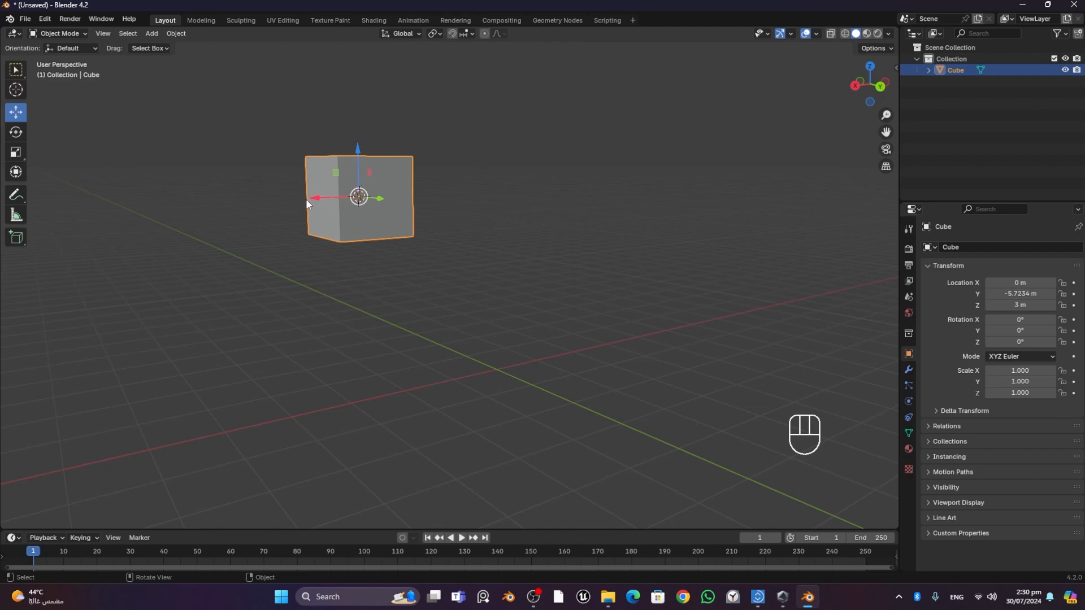
key(ctrl+z)
- Delete the cube and snap the 3D cursor to the world origin
click(393, 218)
key(Delete)
middle_drag(394, 221, 462, 244)
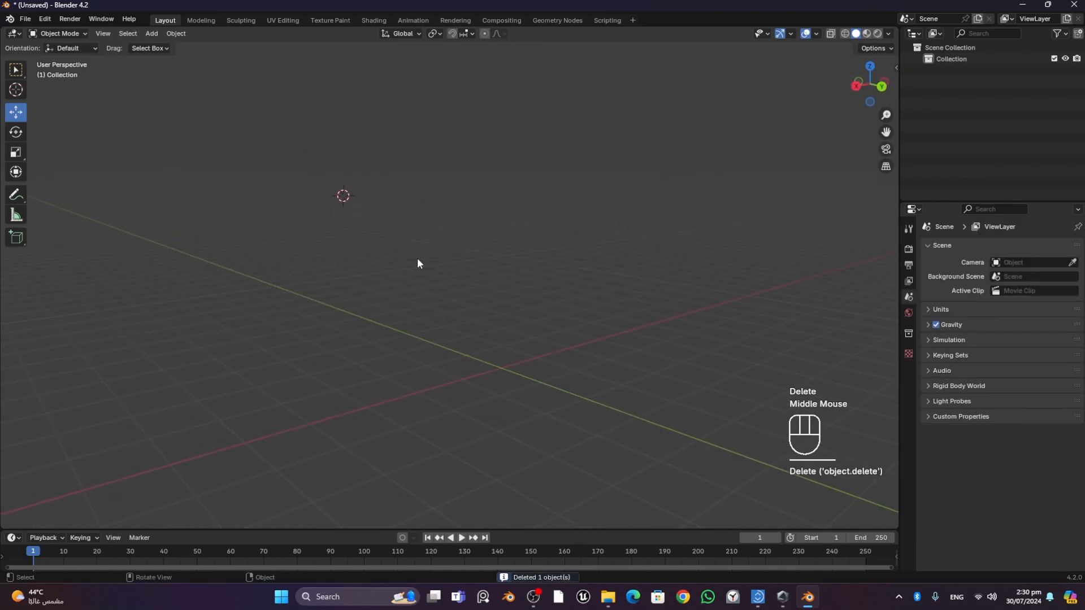
key(shift+s)
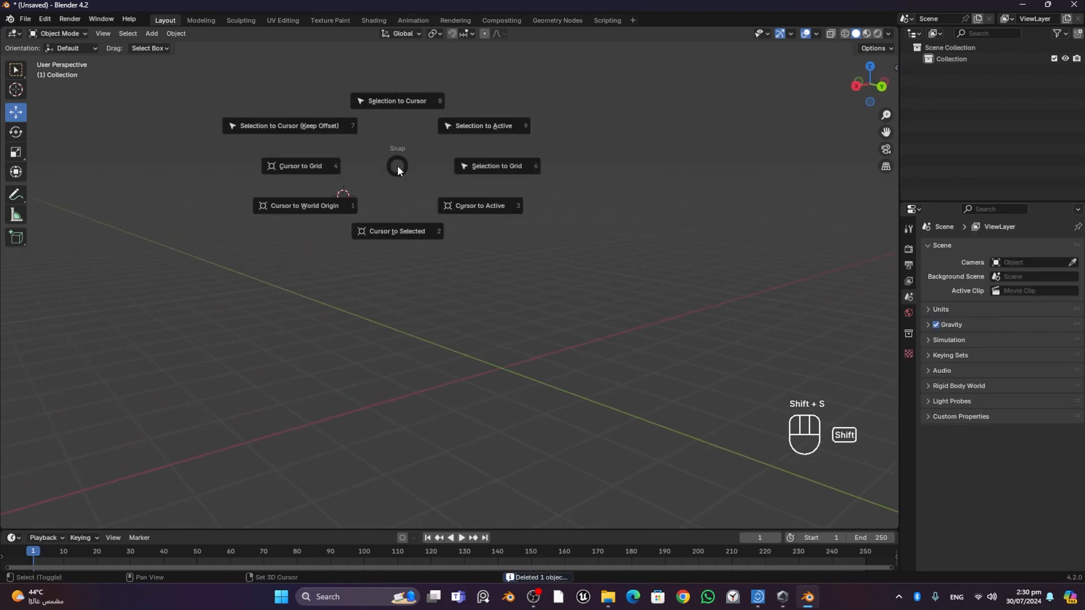
click(312, 208)
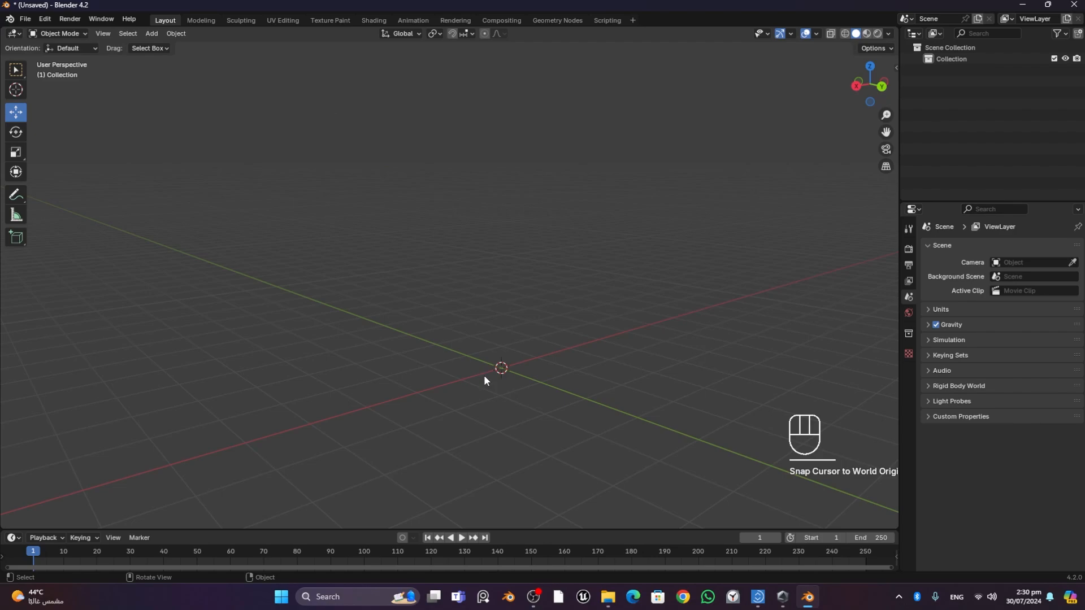
- Snap the 3D cursor to the nearest grid division in the empty scene
mouse_move(609, 382)
middle_down()
mouse_move(591, 383)
mouse_move(578, 419)
mouse_move(594, 368)
middle_up()
key(shift+s)
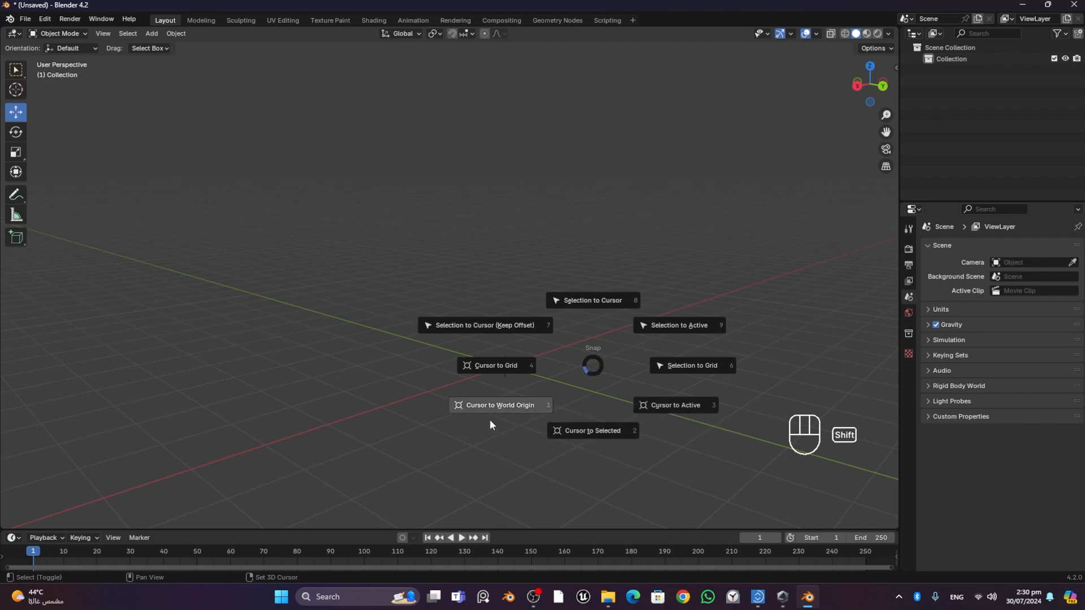
click(494, 405)
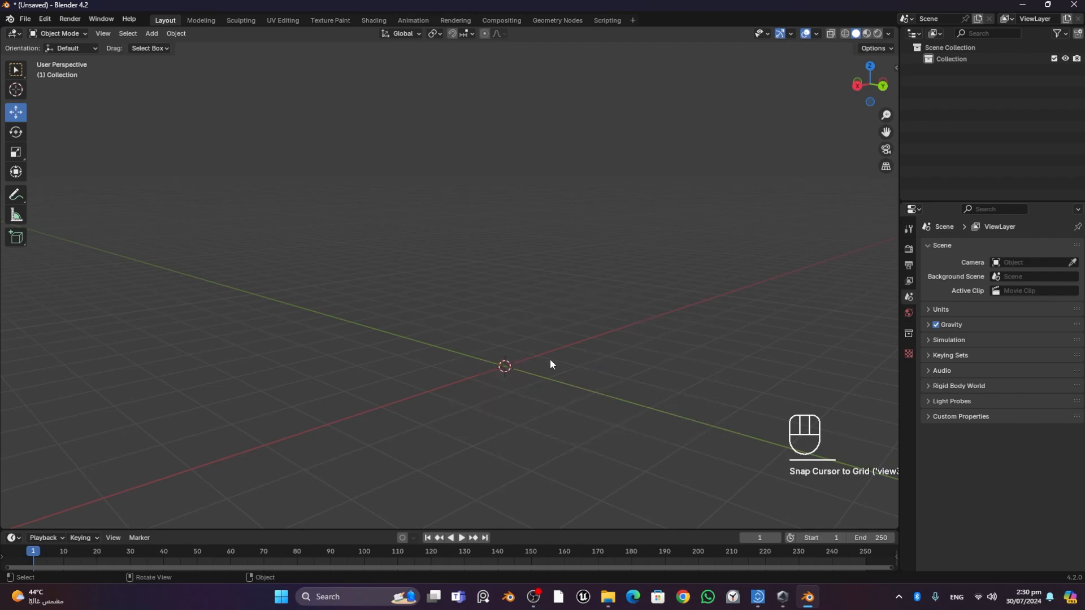
- Add a mesh cube at the 3D cursor on the world origin
middle_drag(550, 358, 535, 378)
scroll(551, 340, down, 3)
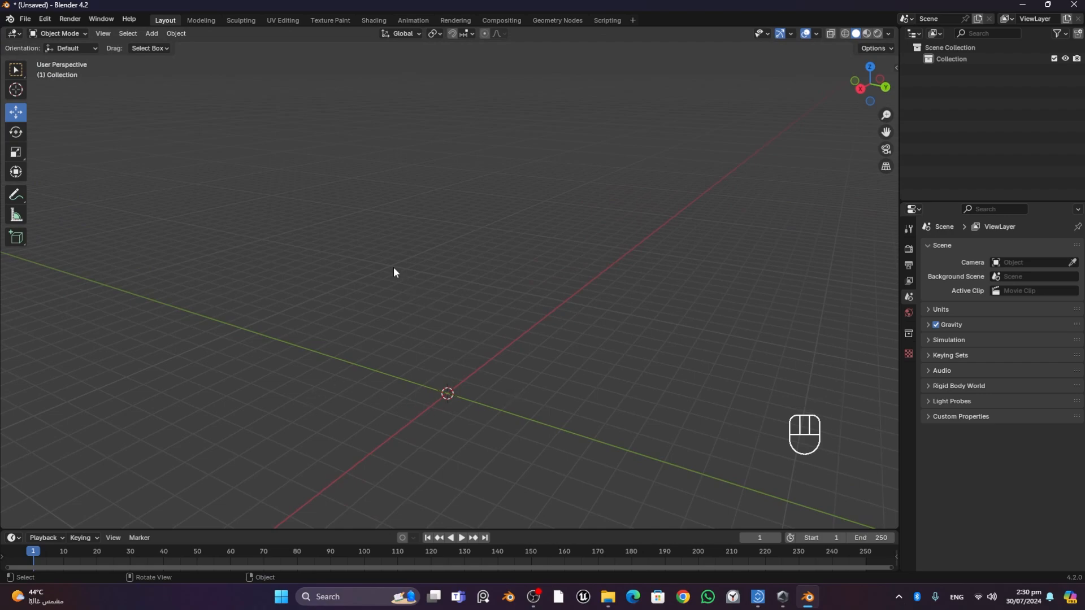
key(shift+a)
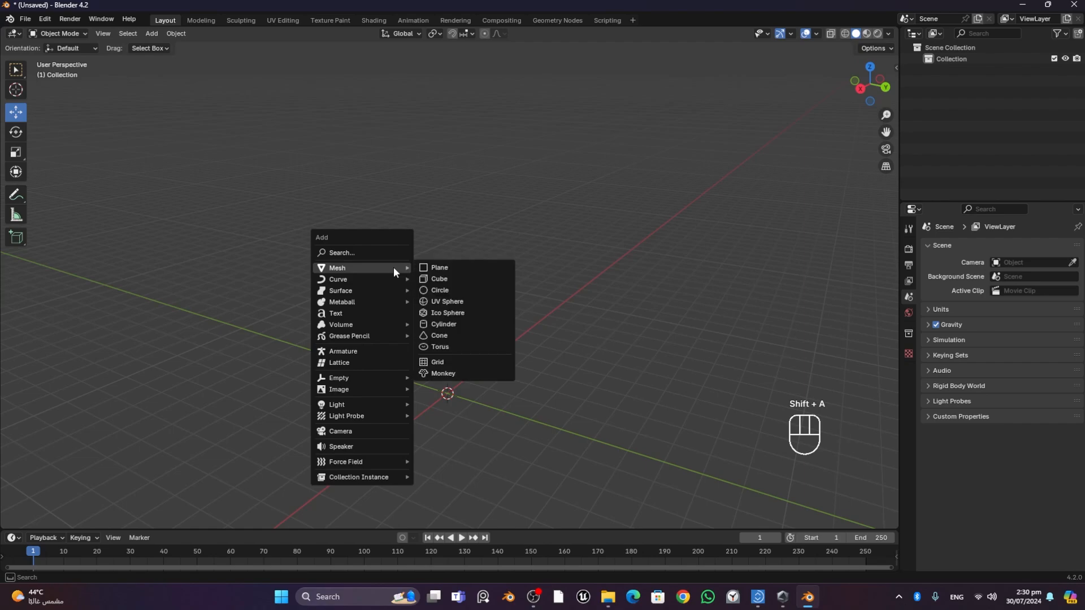
mouse_move(374, 270)
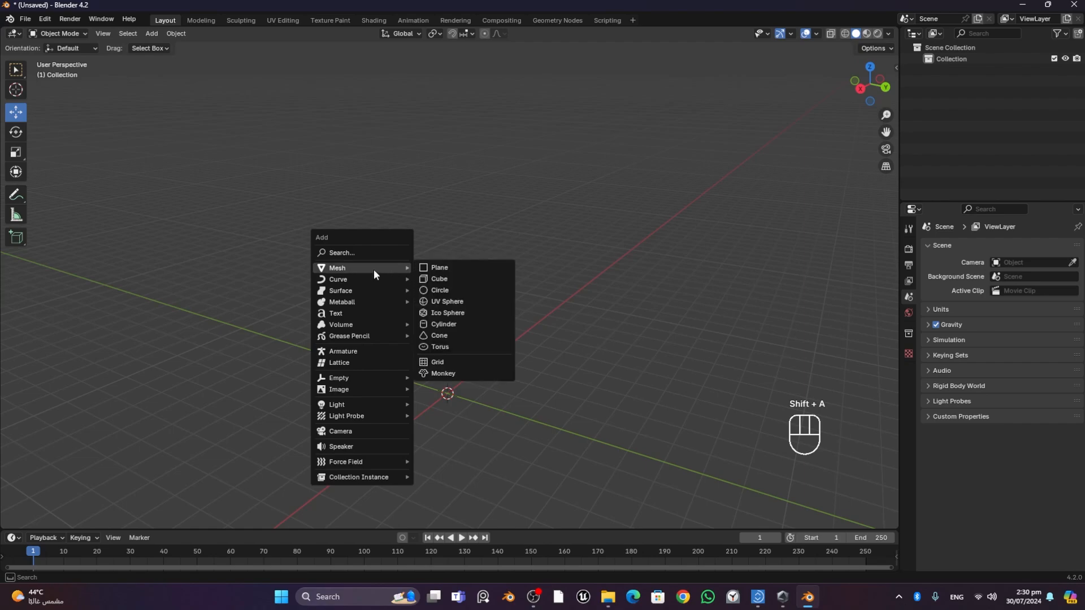
click(479, 280)
middle_drag(588, 433, 589, 342)
scroll(578, 414, up, 2)
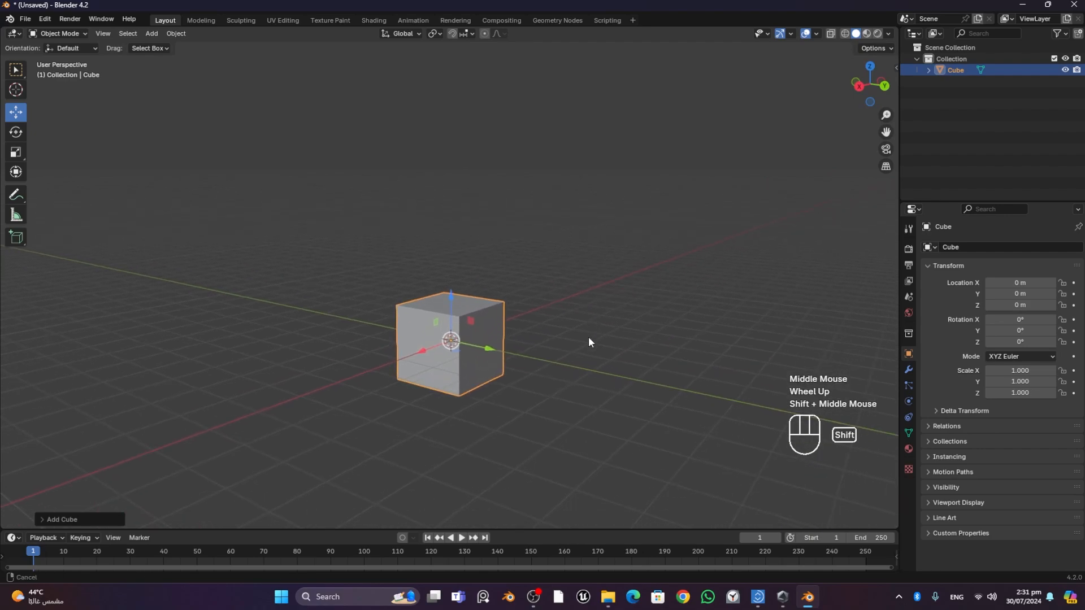
- Move the cube up along Z about 0.4 m and undo the move
click(451, 303)
drag(451, 304, 443, 283)
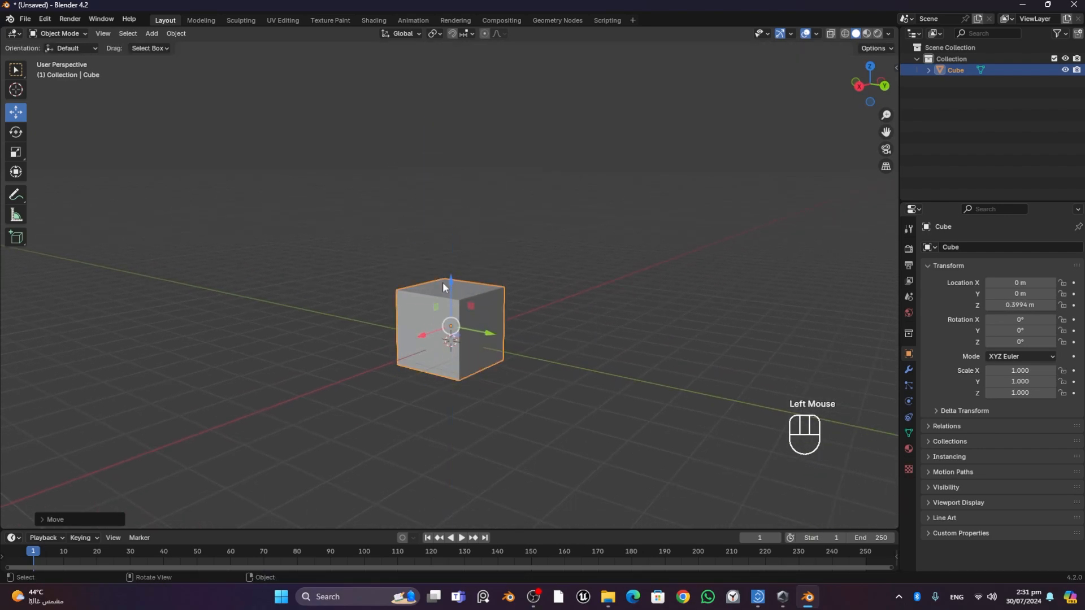
key(ctrl+z)
- Try rotating the cube freely and around the global X axis in 5° increments, and cancel the rotation
key(r)
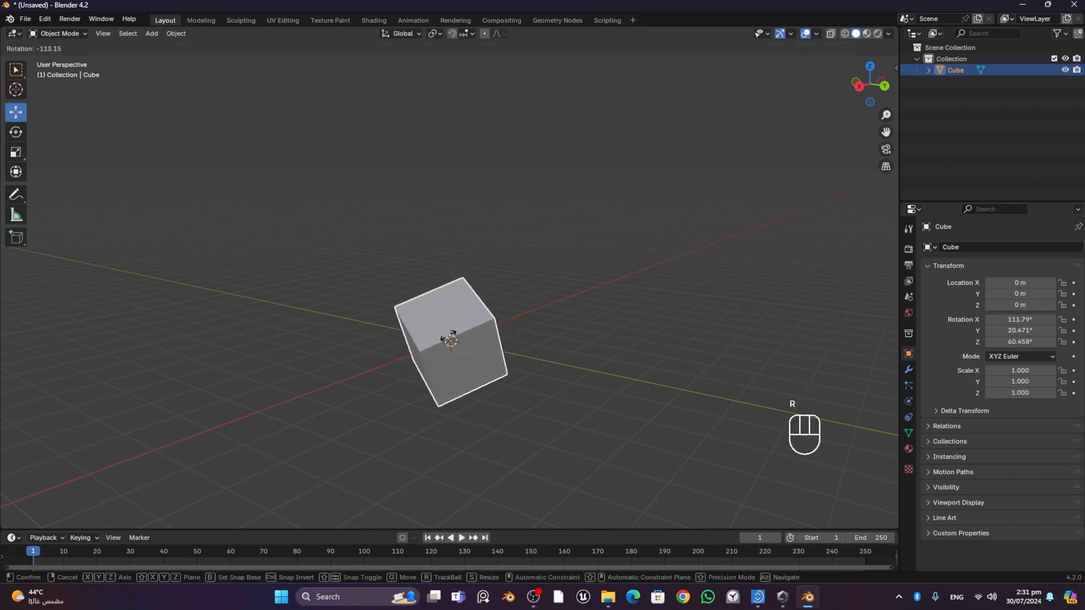
key(x)
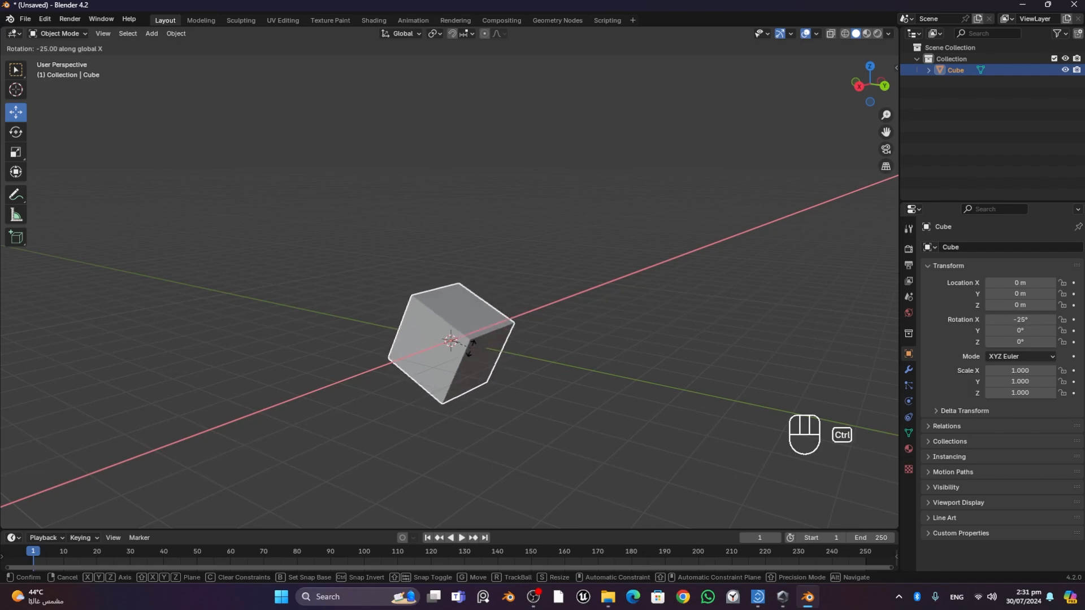
key(Escape)
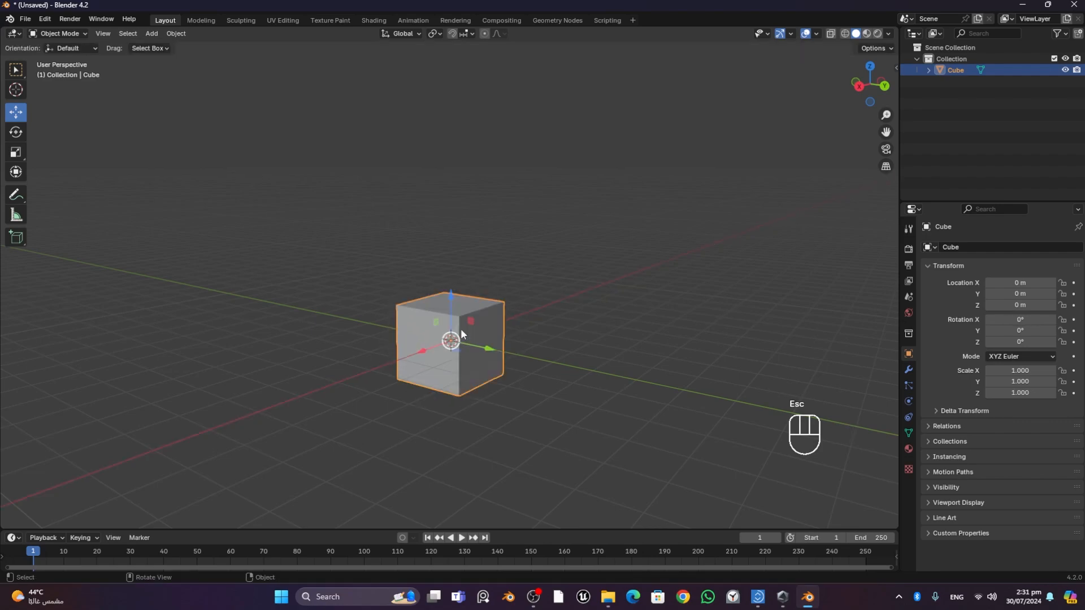
- Raise the cube along Z to about 2.43 m and rotate it around X to about 65.7° with the Rotate tool
drag(451, 295, 451, 202)
click(17, 133)
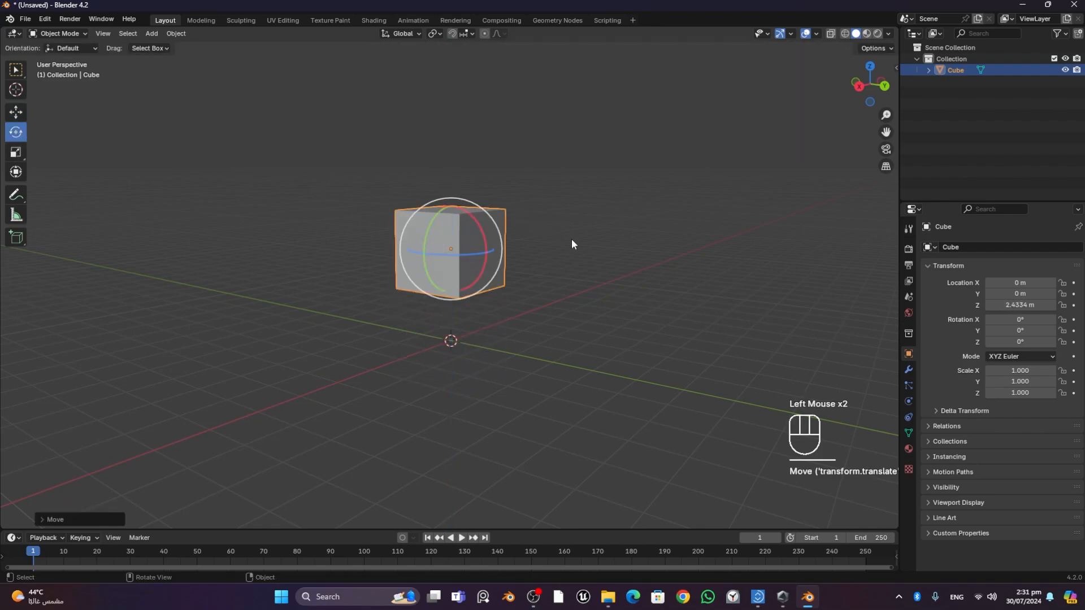
middle_drag(571, 245, 481, 260)
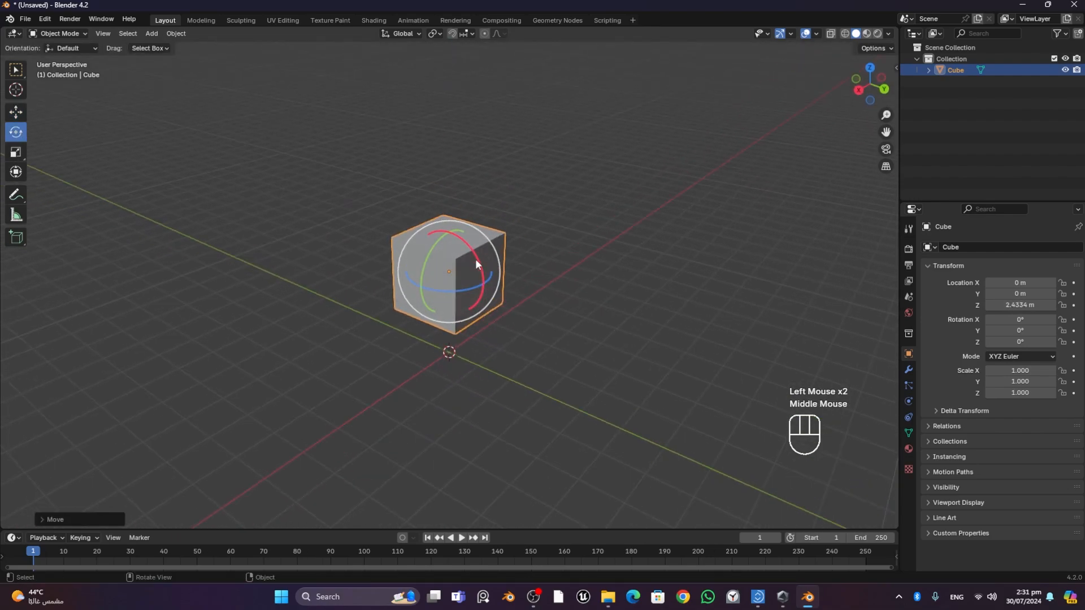
drag(477, 259, 506, 455)
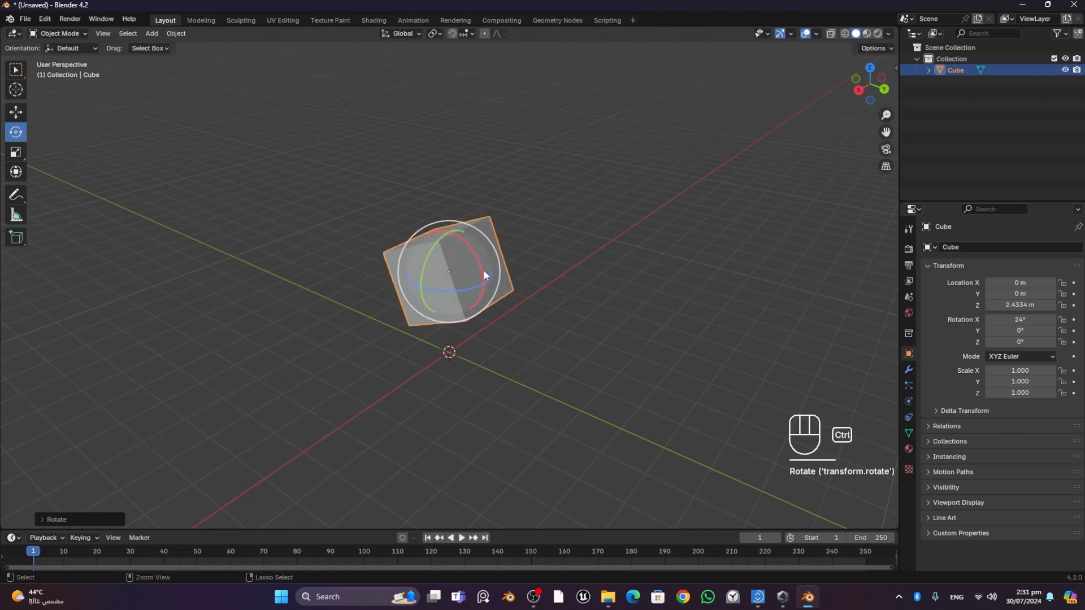
ctrl+drag(480, 260, 541, 317)
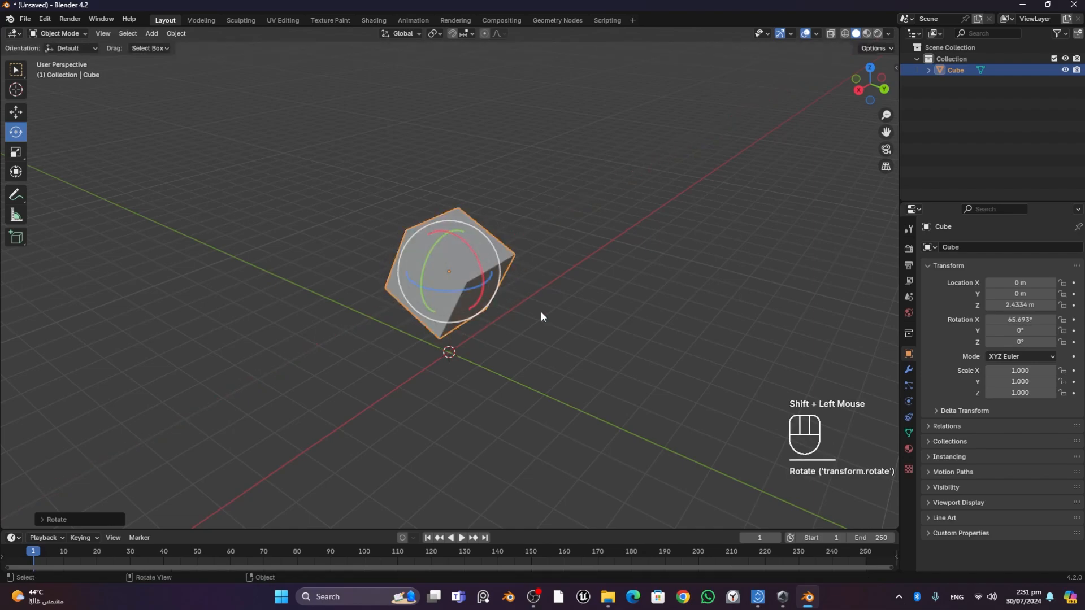
scroll(540, 316, up, 2)
middle_drag(562, 354, 565, 312)
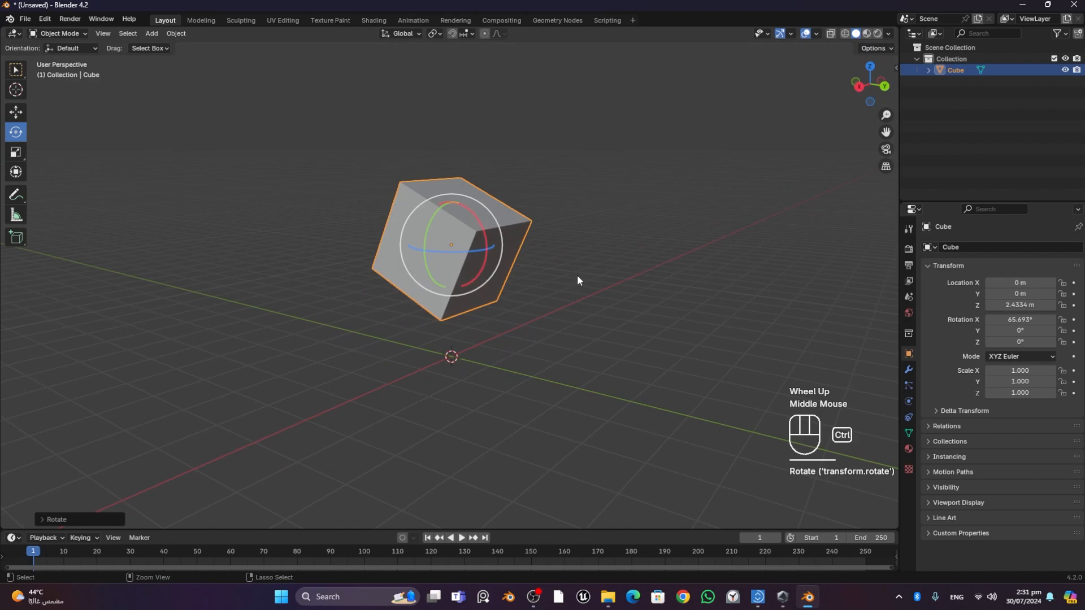
- Undo the cube's rotations and its upward move
key(ctrl+z)
key(ctrl+z)
key(ctrl+z)
key(ctrl+z)
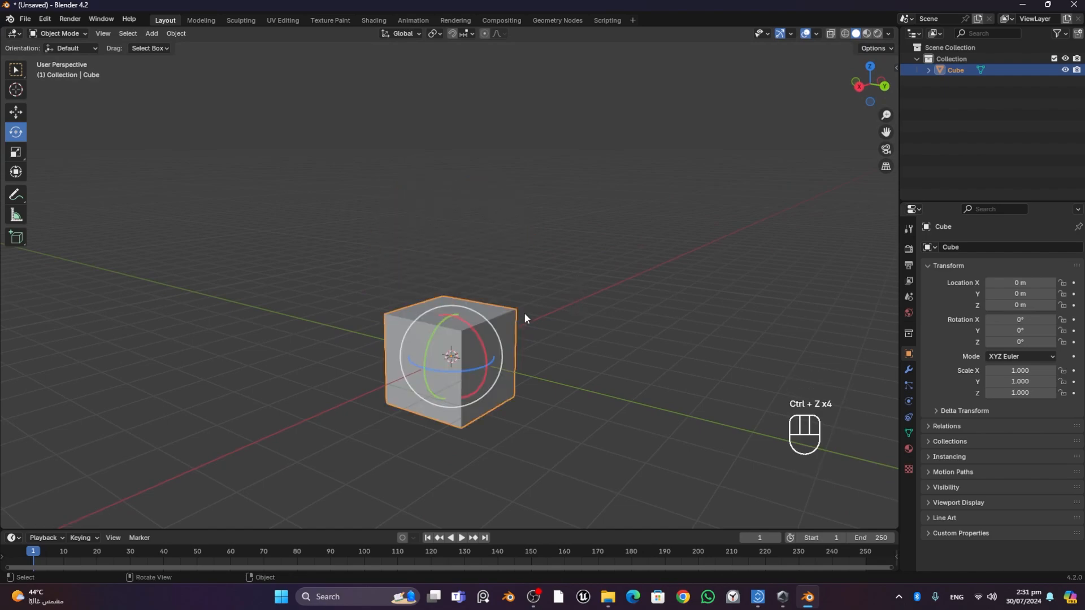
- Move the cube up along Z to 1 m with increment snapping using the Move tool, and deselect it
key(w)
click(5, 113)
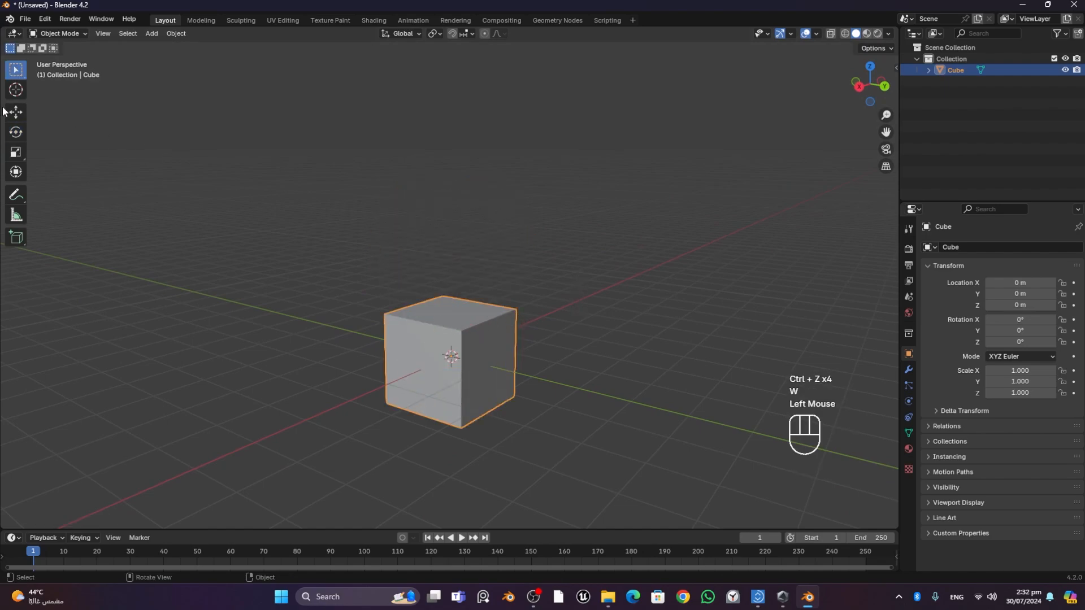
click(16, 112)
ctrl+drag(455, 318, 456, 267)
middle_drag(613, 351, 592, 377)
click(570, 382)
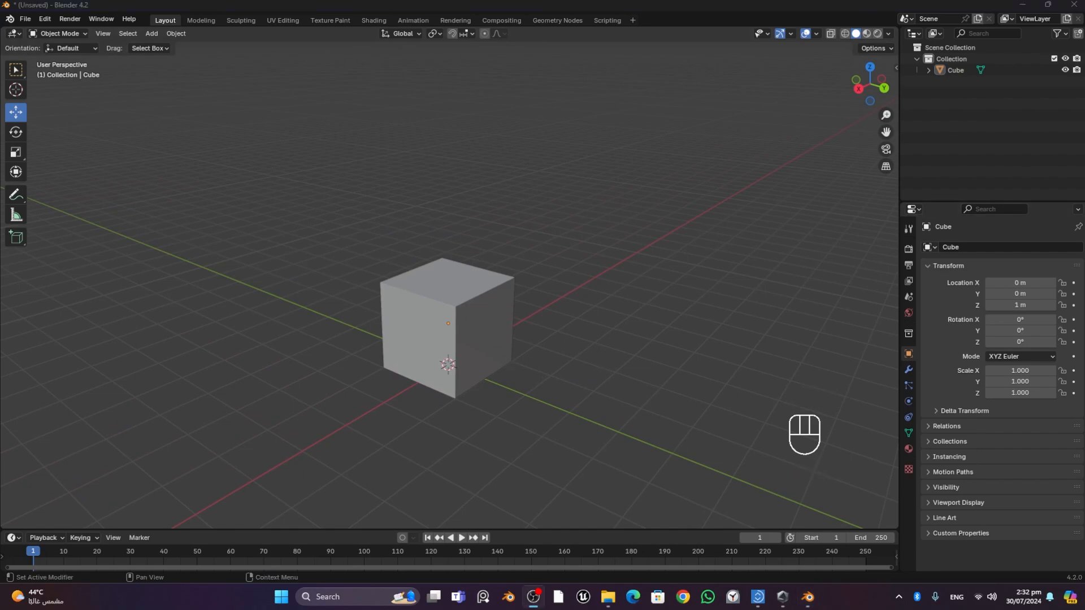
- Select the cube and switch it to Edit Mode
click(432, 321)
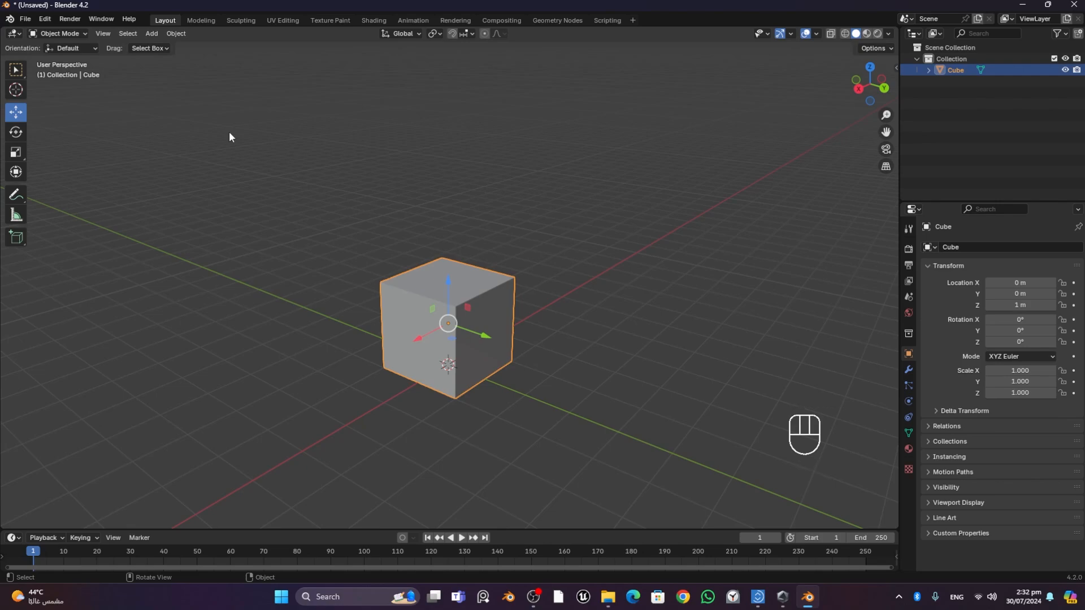
key(Tab)
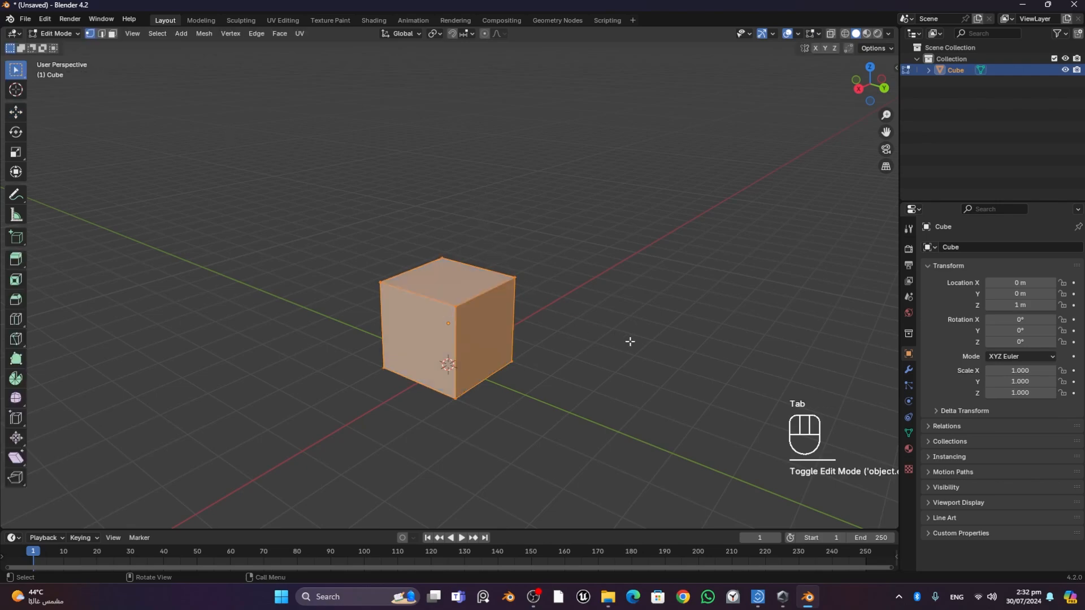
scroll(602, 351, up, 3)
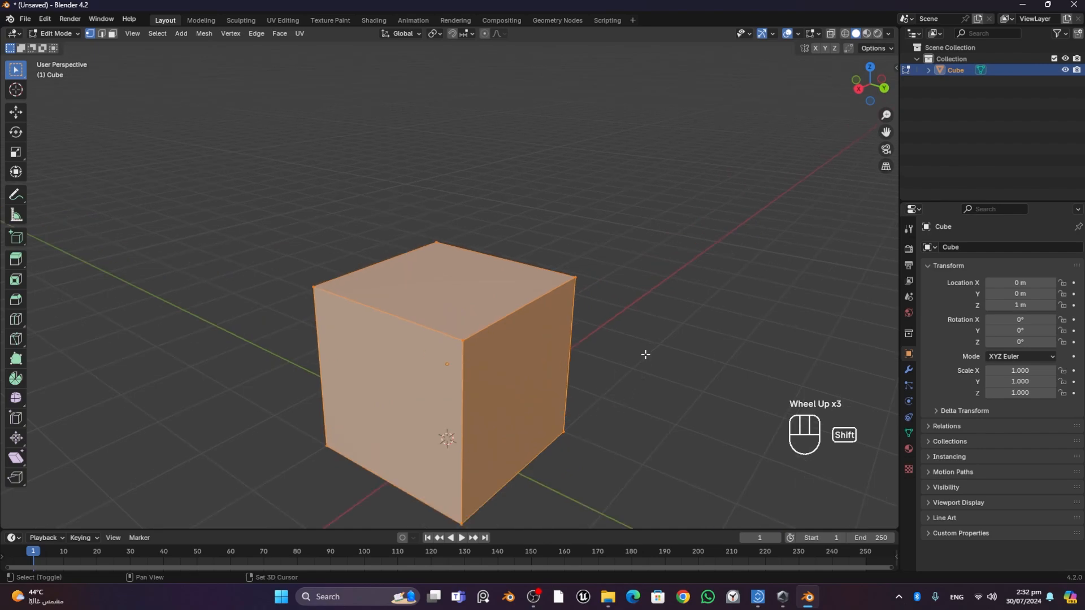
shift+middle_drag(646, 356, 642, 302)
middle_drag(289, 337, 547, 305)
middle_drag(655, 314, 541, 300)
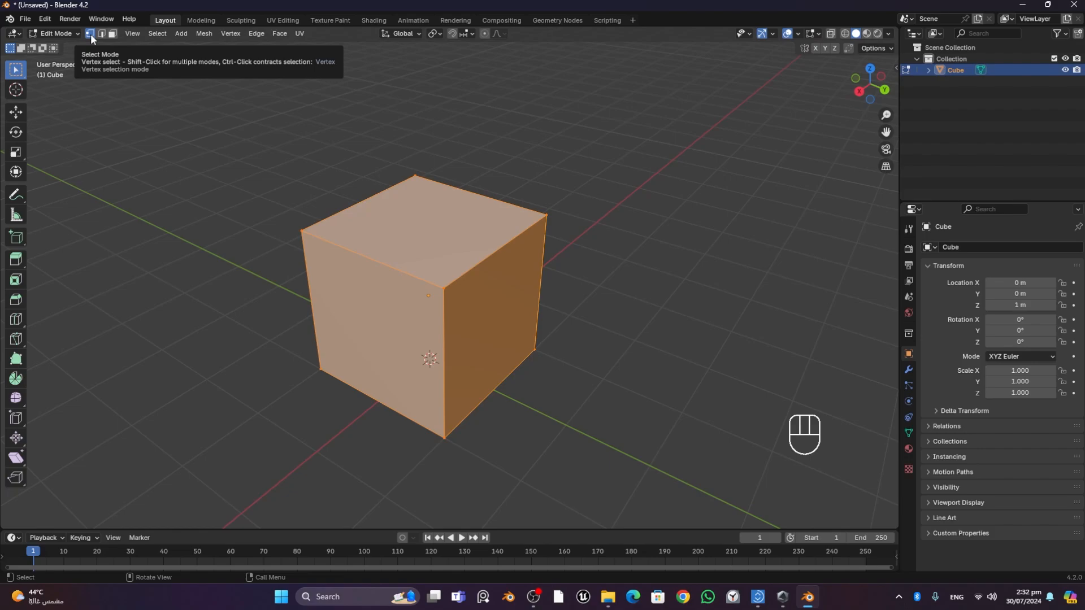
- Set vertex selection mode, clear the selection, and select the cube's visible corner vertices one at a time
key(1)
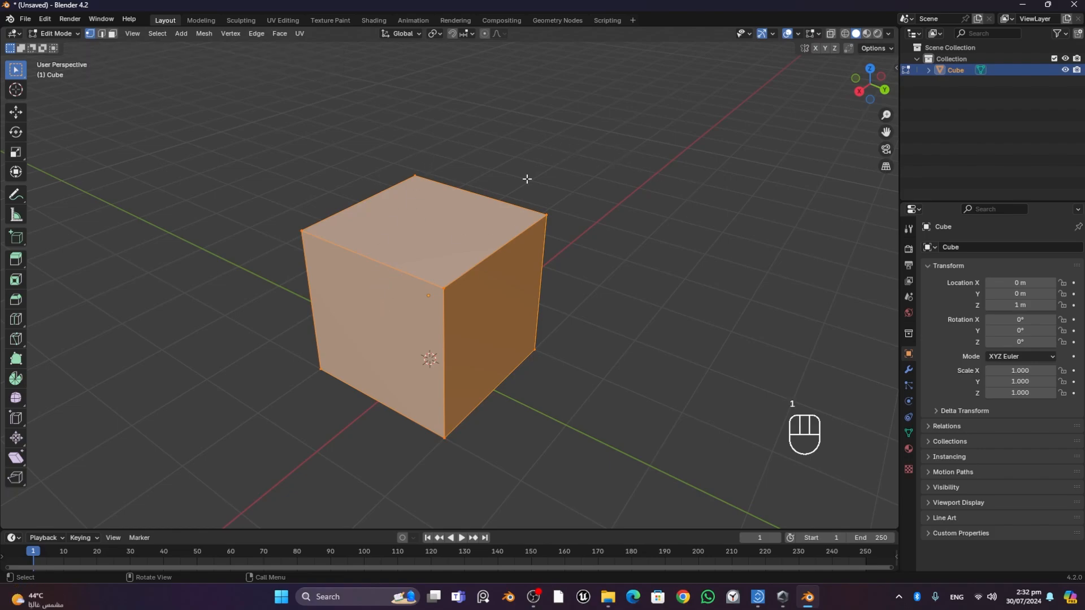
click(578, 147)
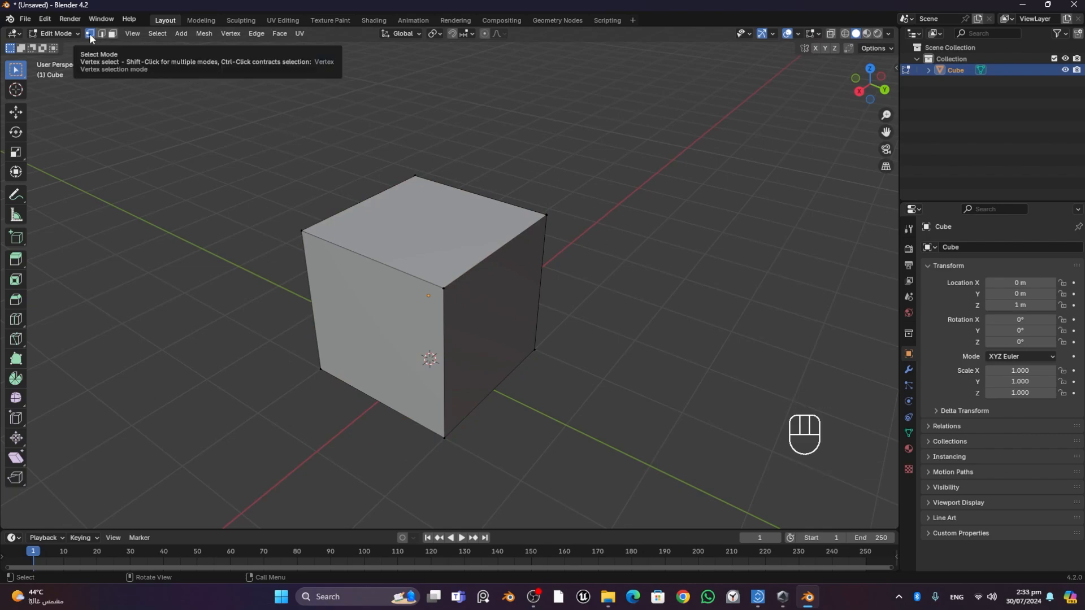
click(546, 214)
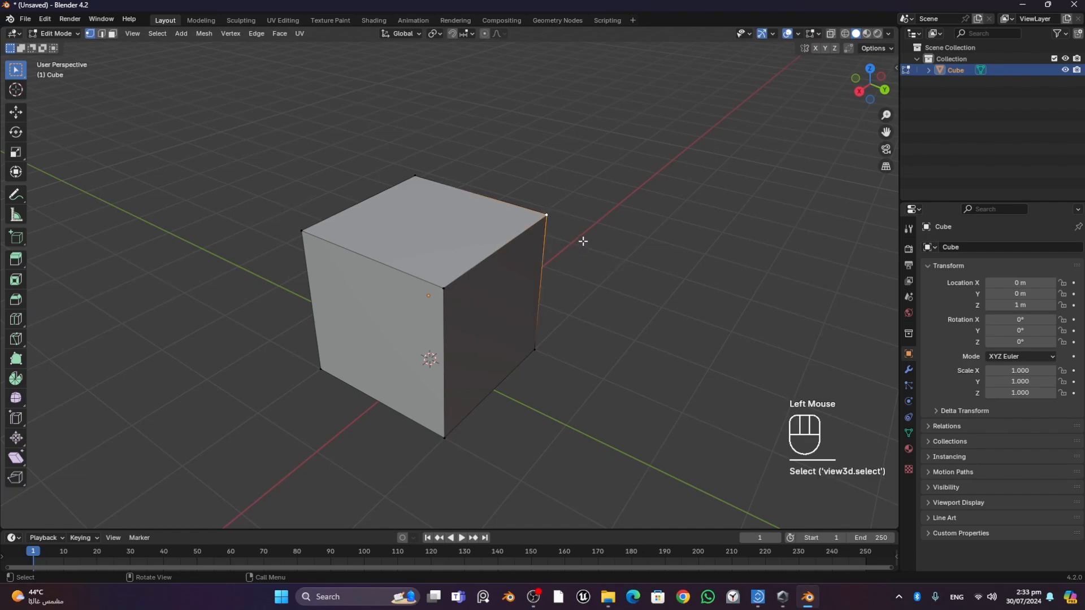
click(445, 289)
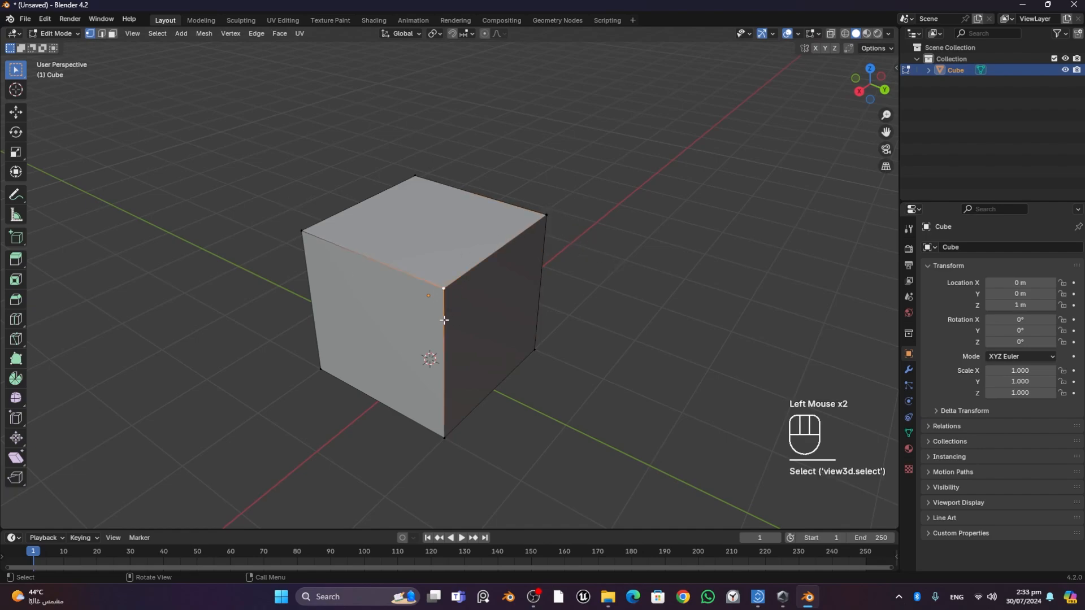
click(301, 230)
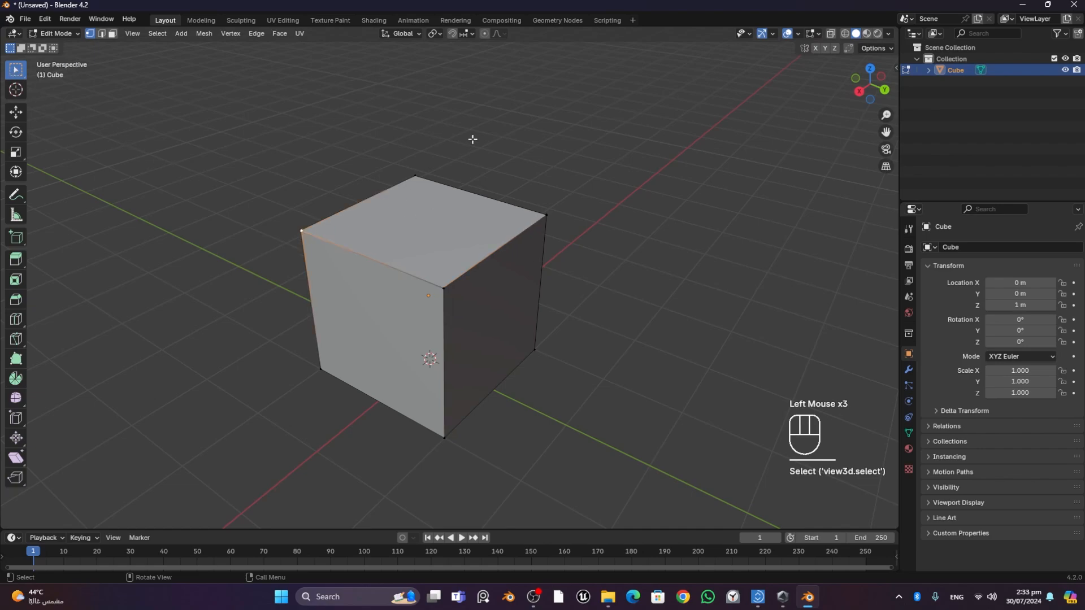
click(416, 175)
click(445, 439)
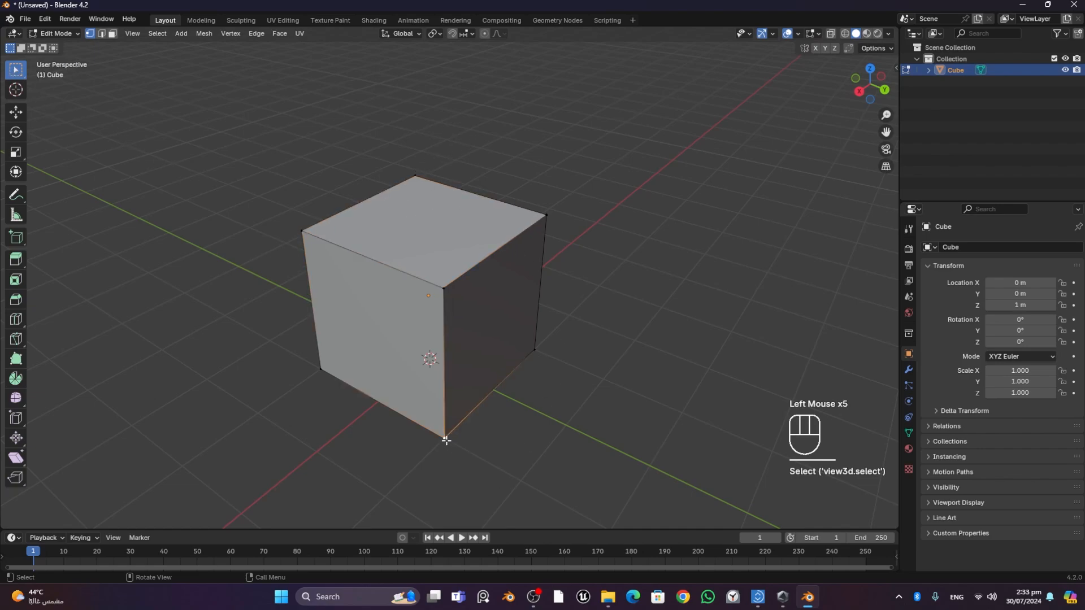
click(537, 351)
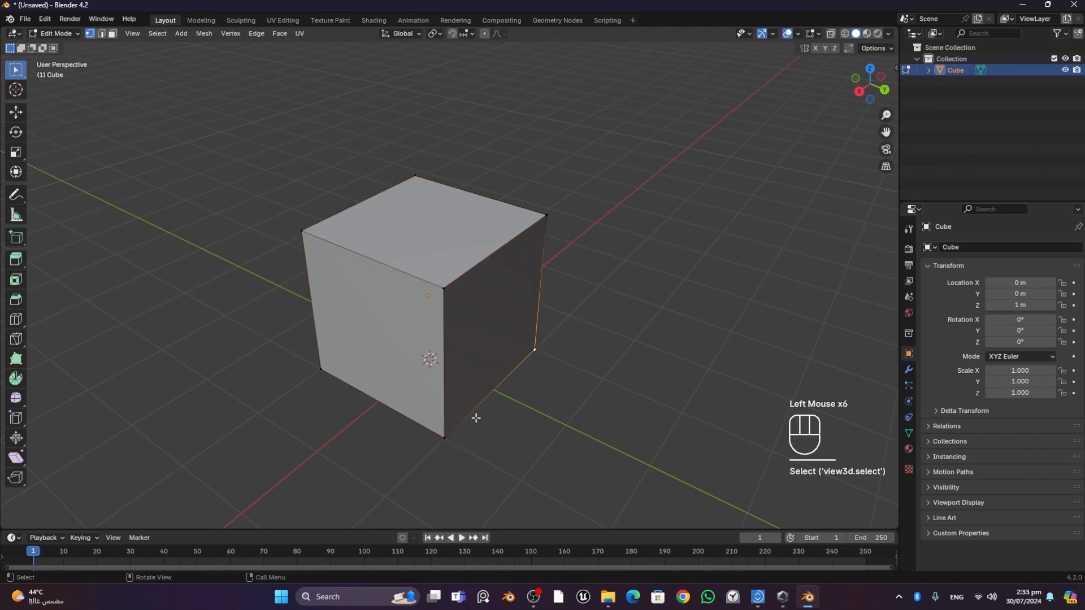
click(321, 369)
- Select the cube's top vertex on the +Y, -X corner and try moving it freely and along X, Y and Z
click(546, 215)
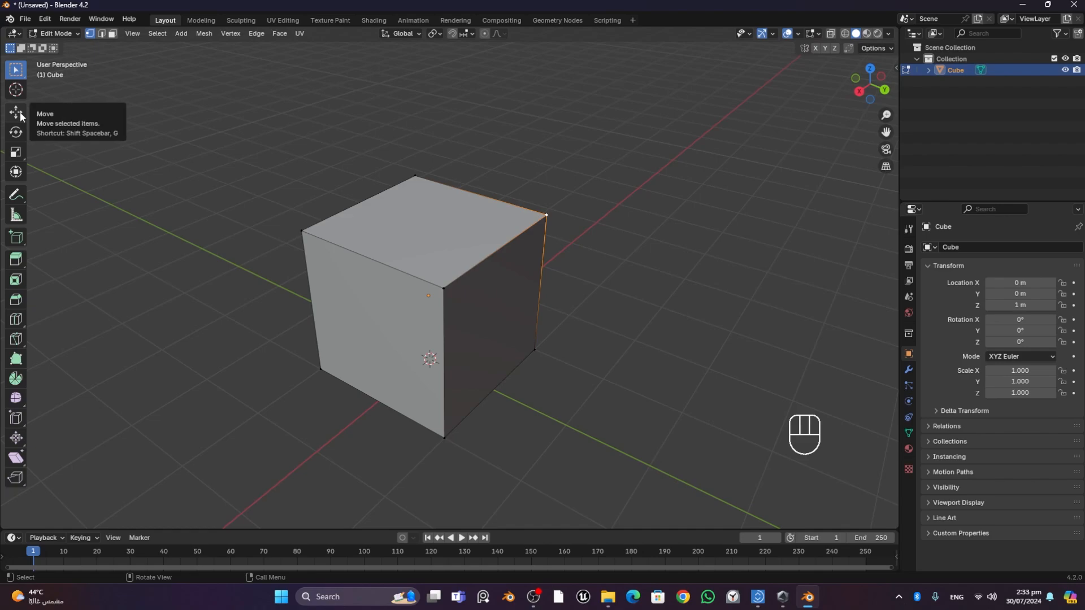
key(g)
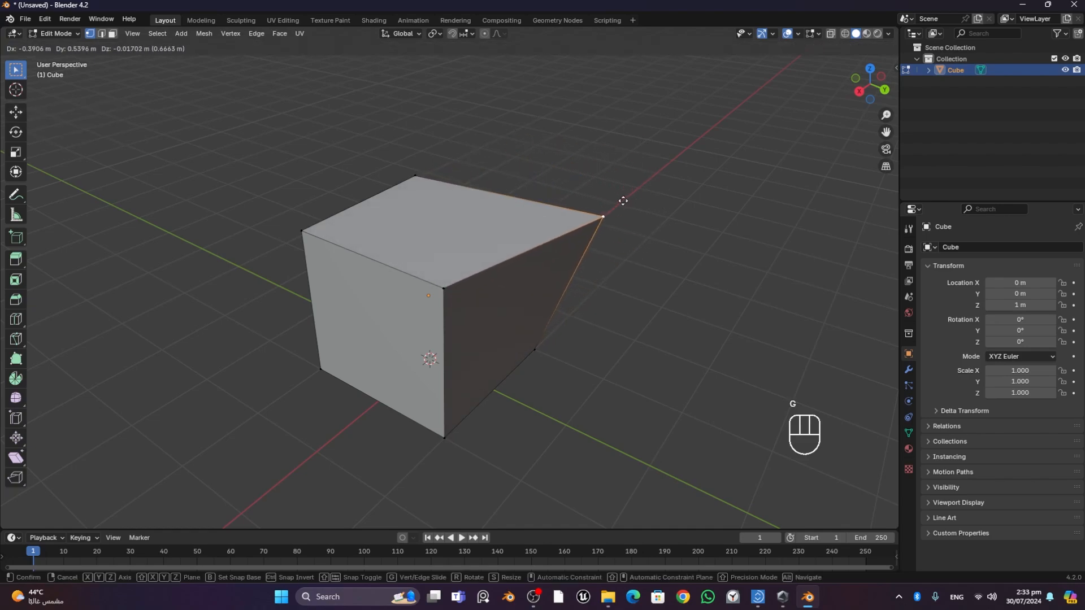
key(x)
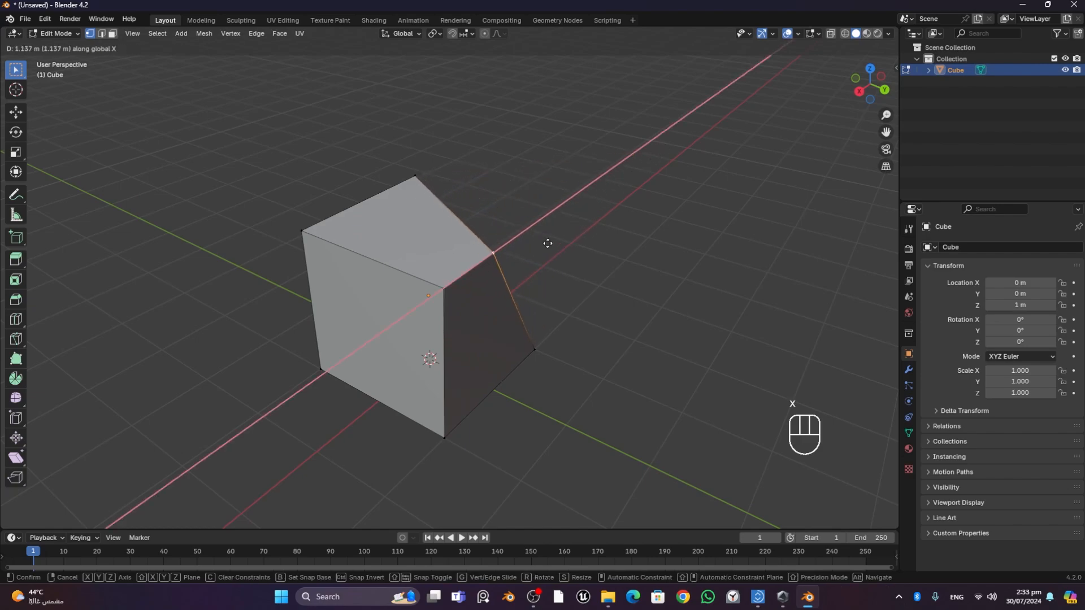
key(x)
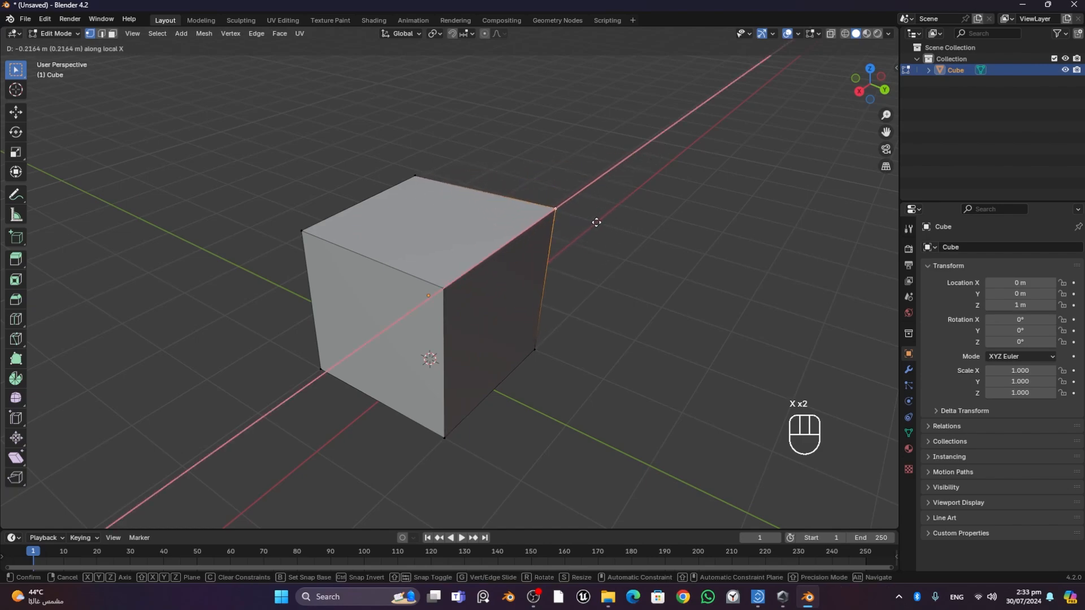
key(y)
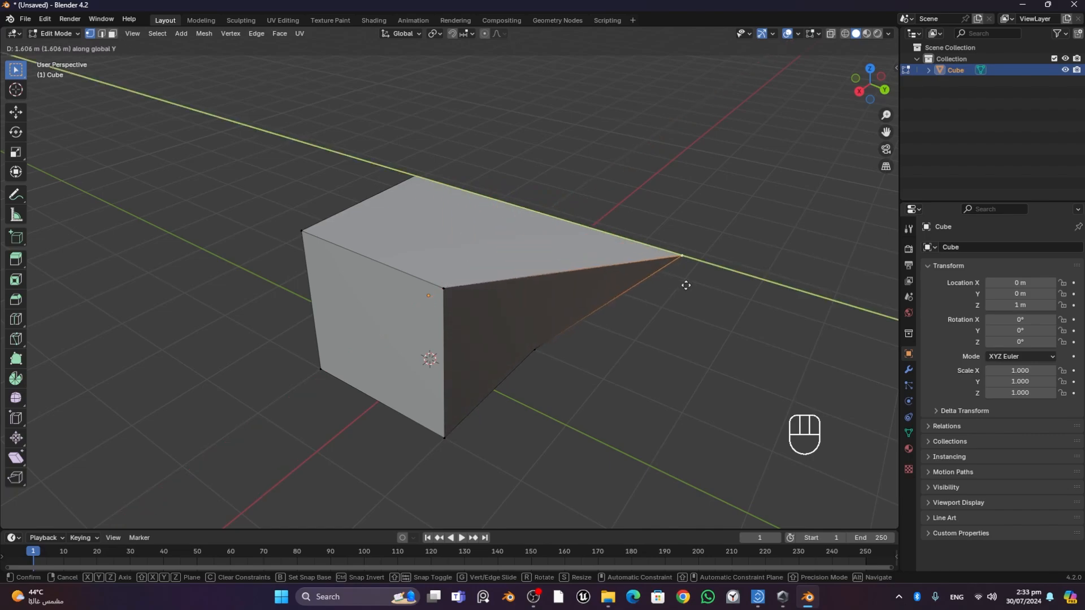
key(z)
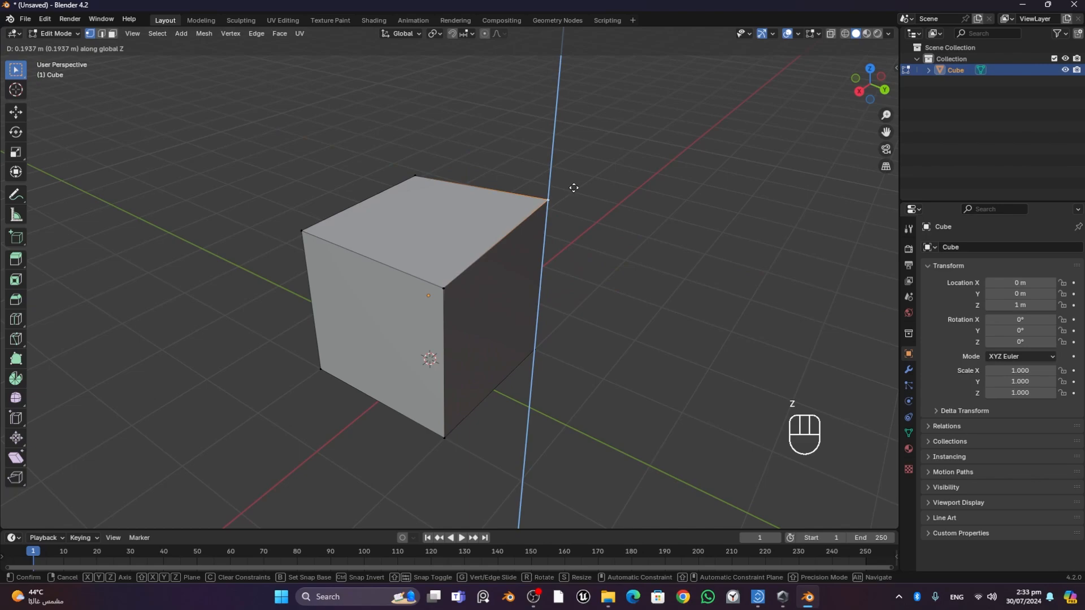
- Try sliding the selected top vertex along its adjoining edges, compared with moving it along global Z
key(g)
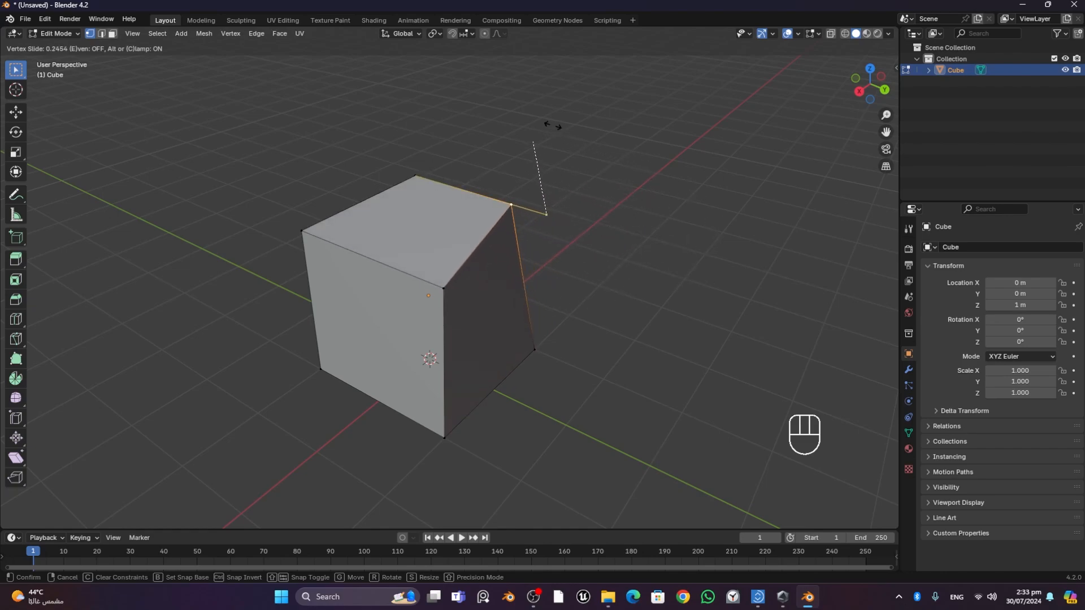
key(g)
key(z)
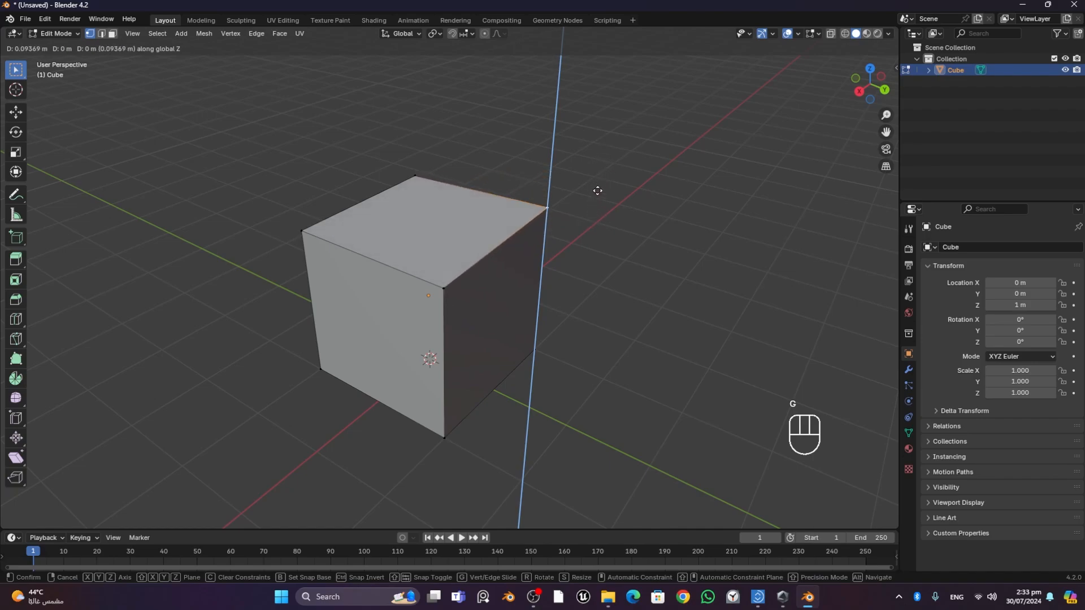
key(g)
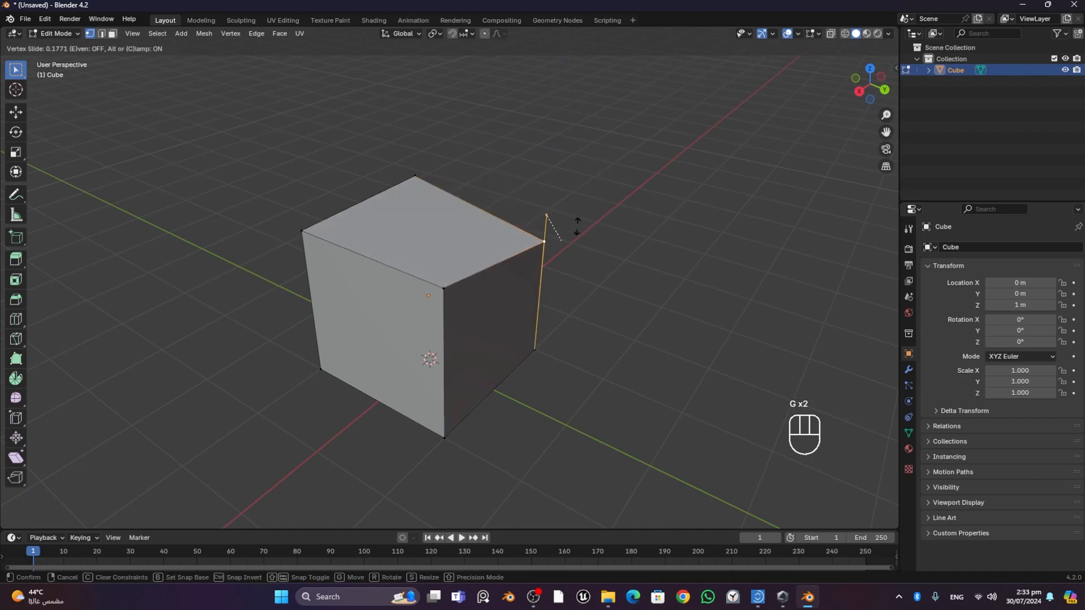
key(Escape)
- Try rotating and scaling the single selected top vertex
middle_drag(687, 310, 587, 299)
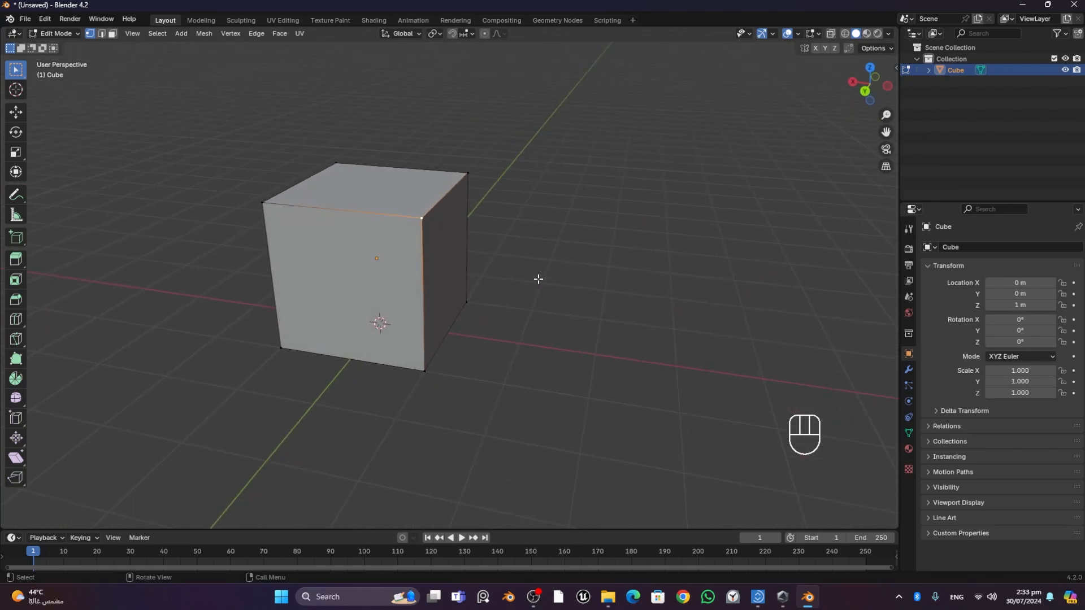
middle_drag(577, 249, 630, 257)
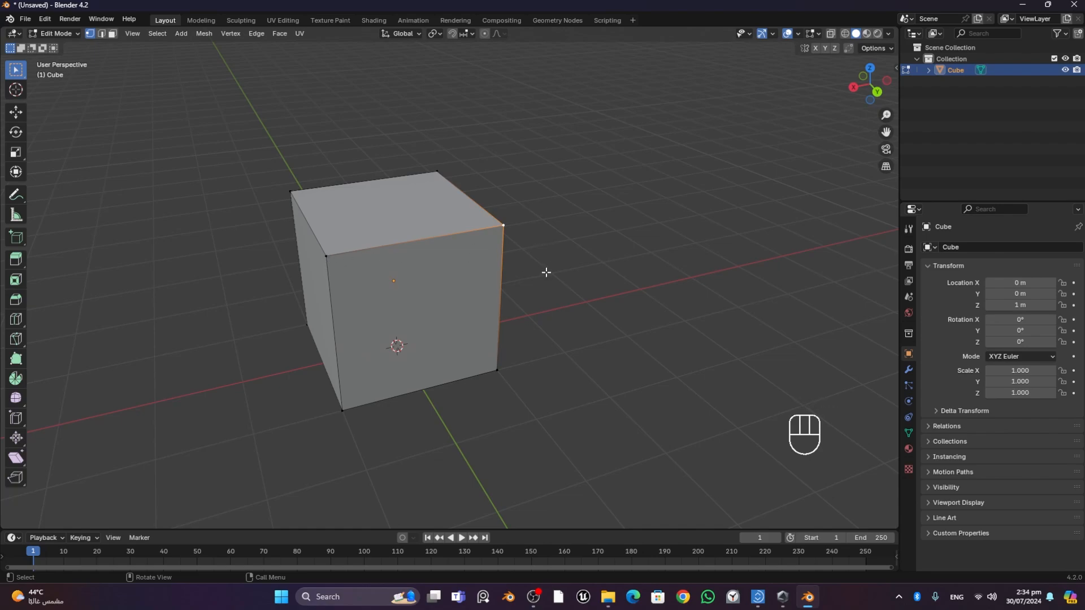
key(r)
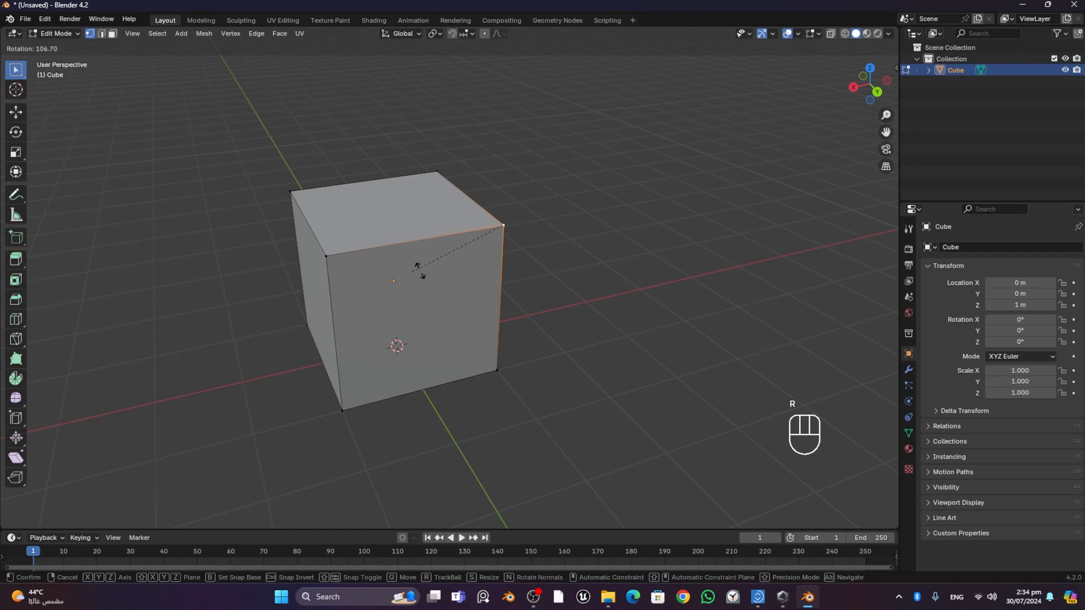
key(Escape)
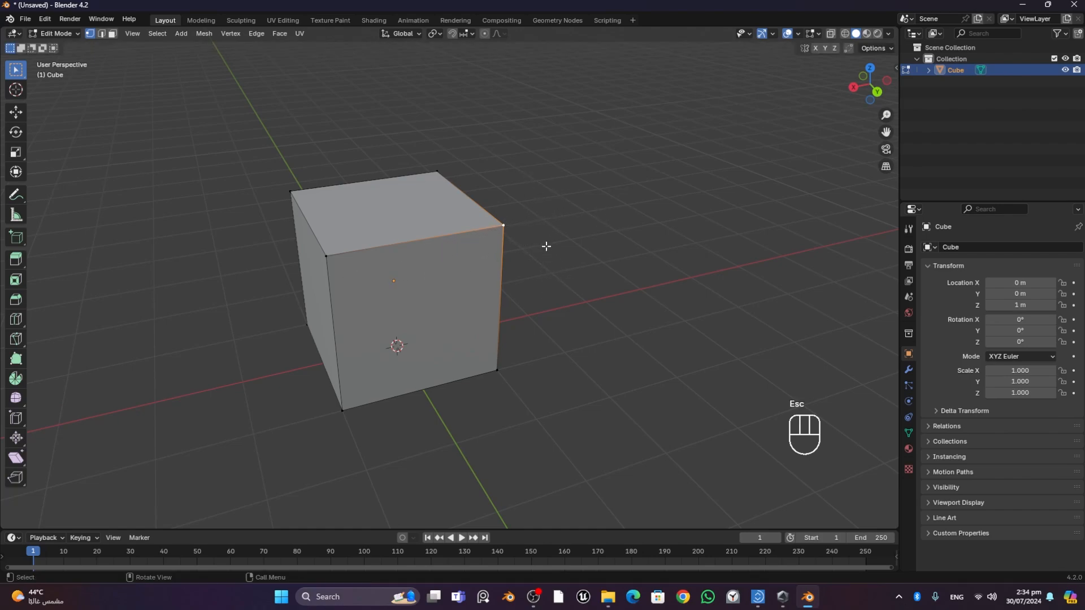
key(s)
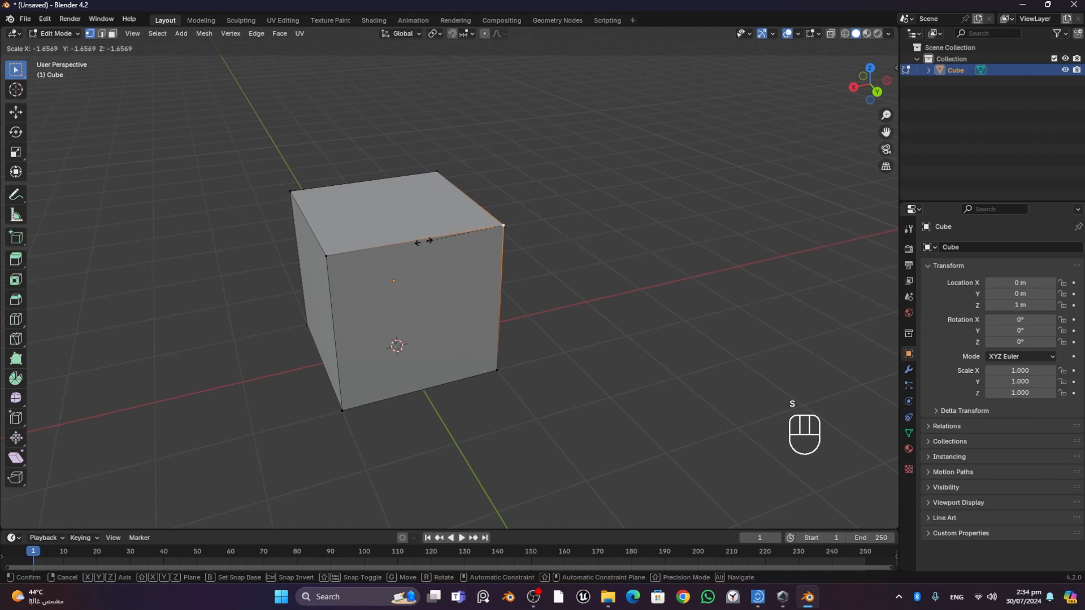
key(Escape)
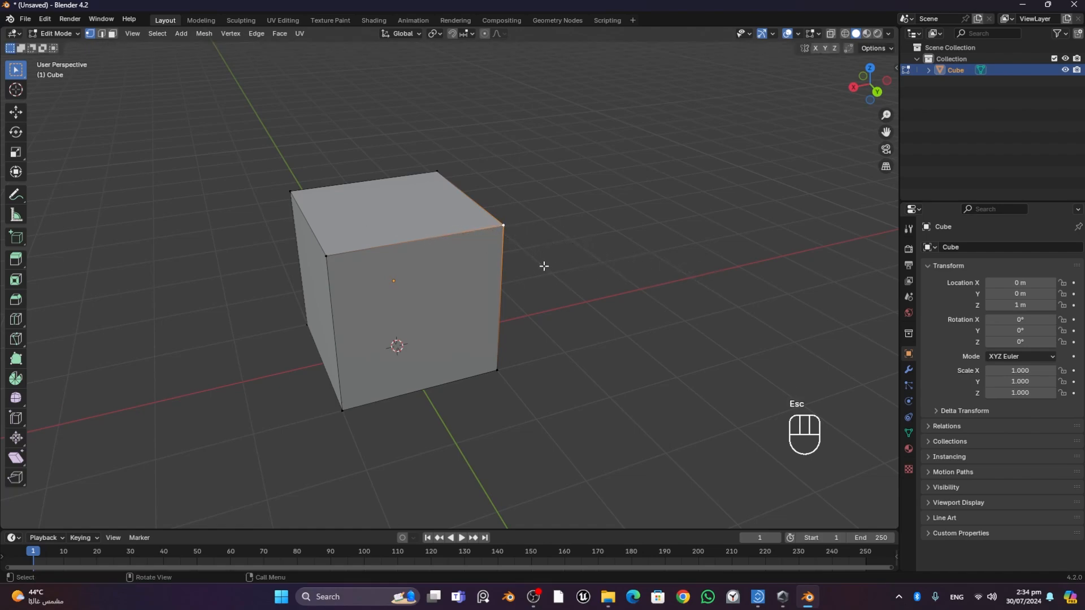
- Add the top vertex on the +X, +Y corner to the selection and try moving both vertices freely
middle_drag(560, 271, 586, 273)
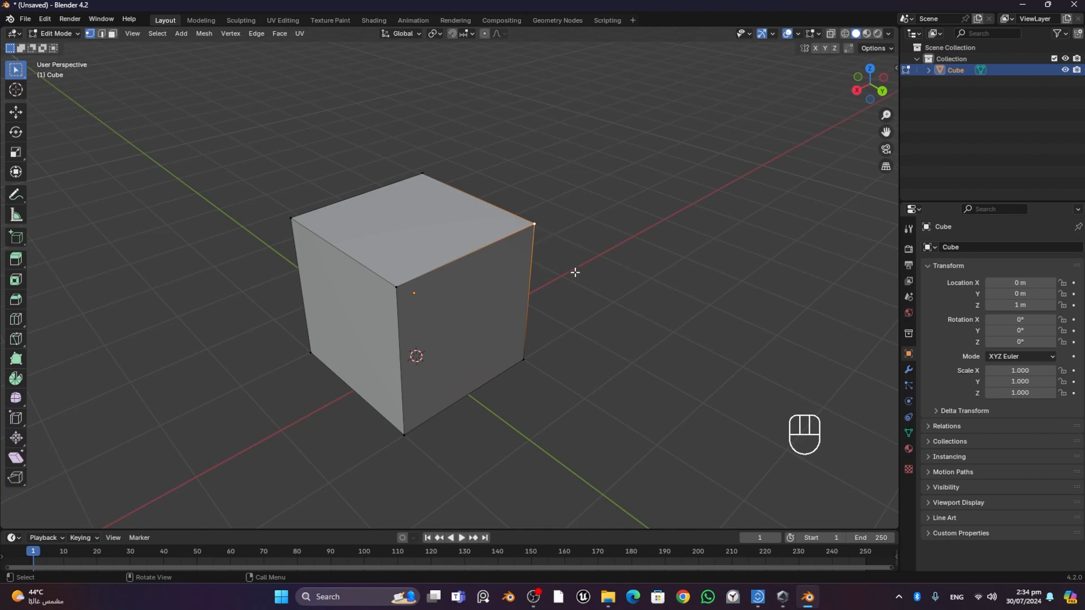
key(shift)
shift+click(396, 287)
key(g)
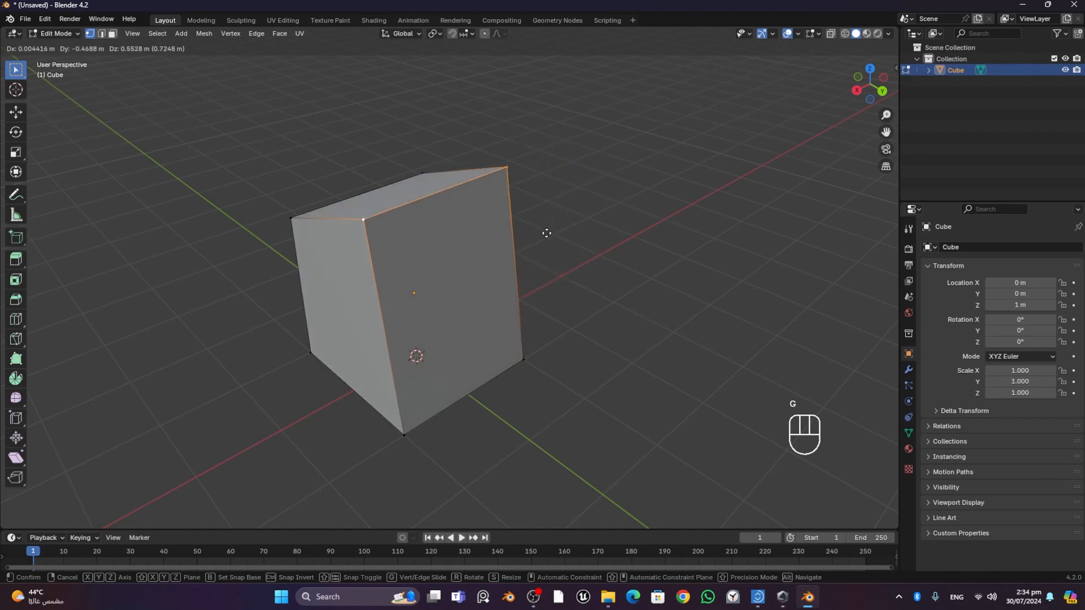
key(Escape)
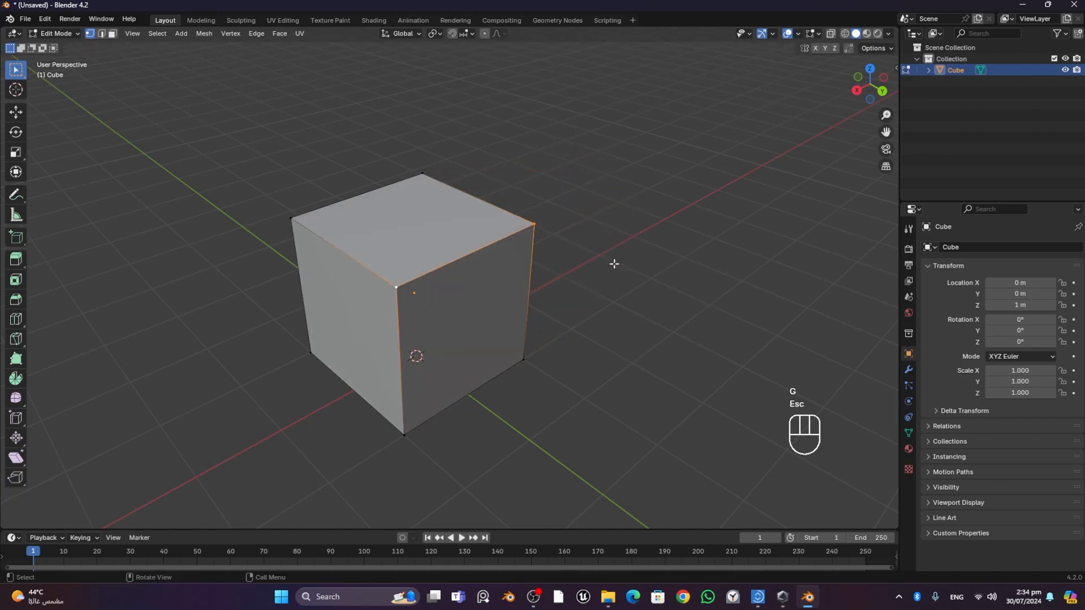
- Try rotating the two selected vertices freely and about the global Z, X and Y axes
key(r)
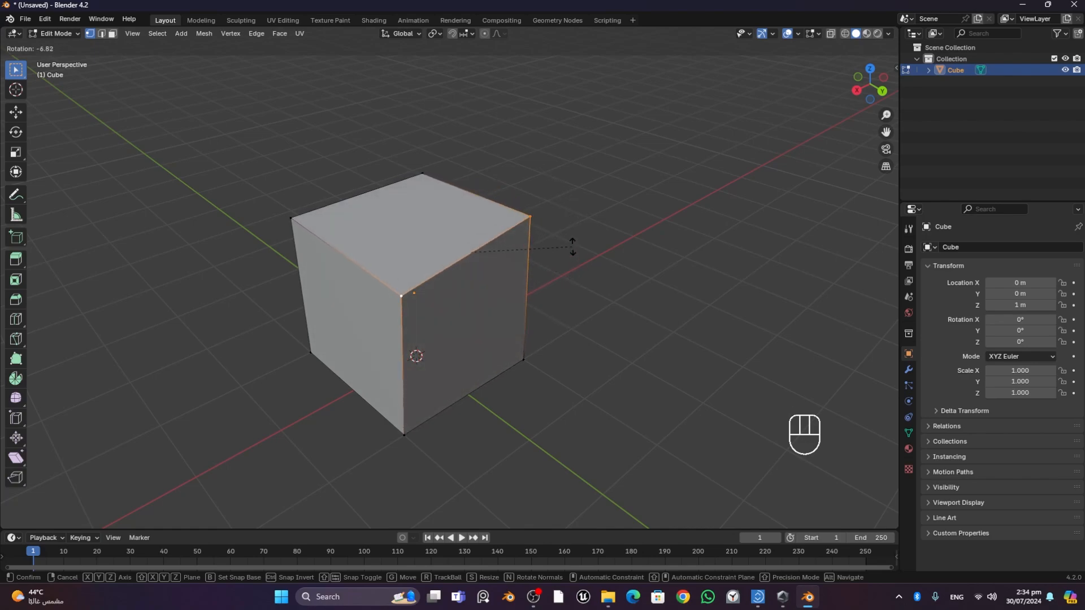
key(z)
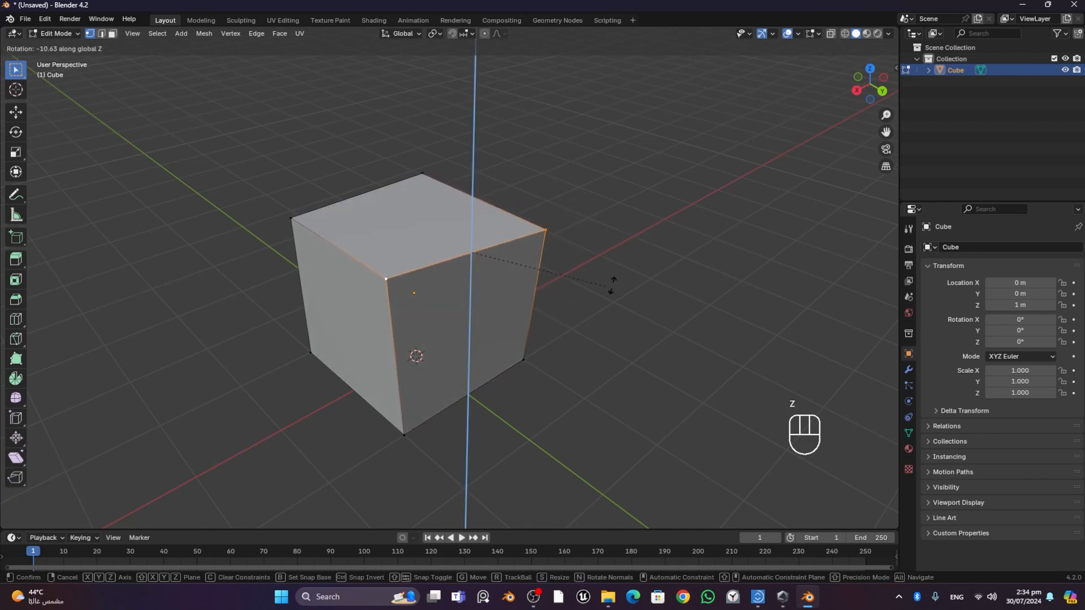
key(x)
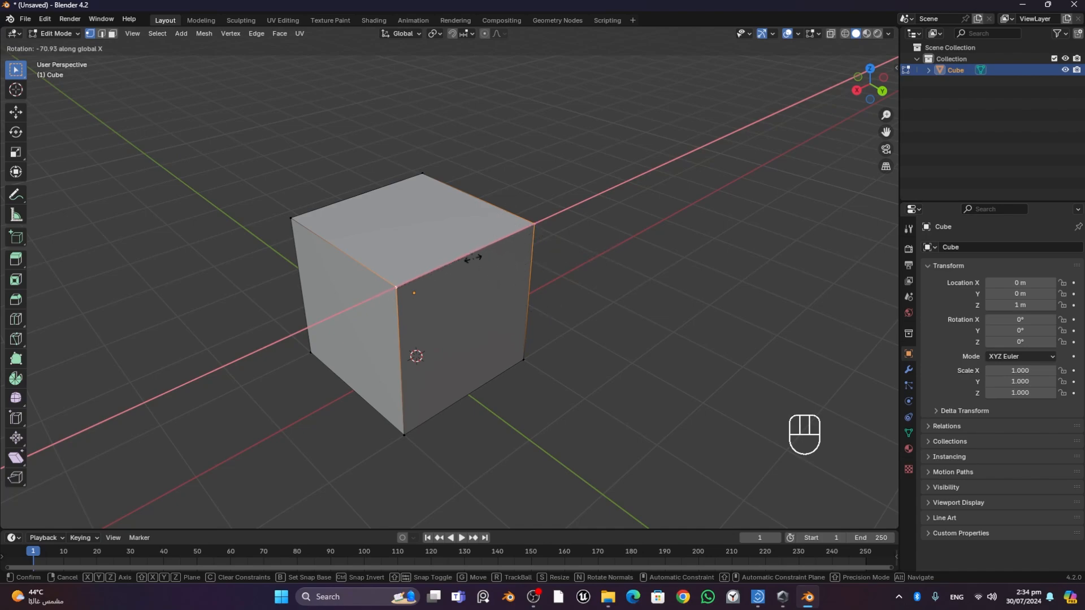
key(y)
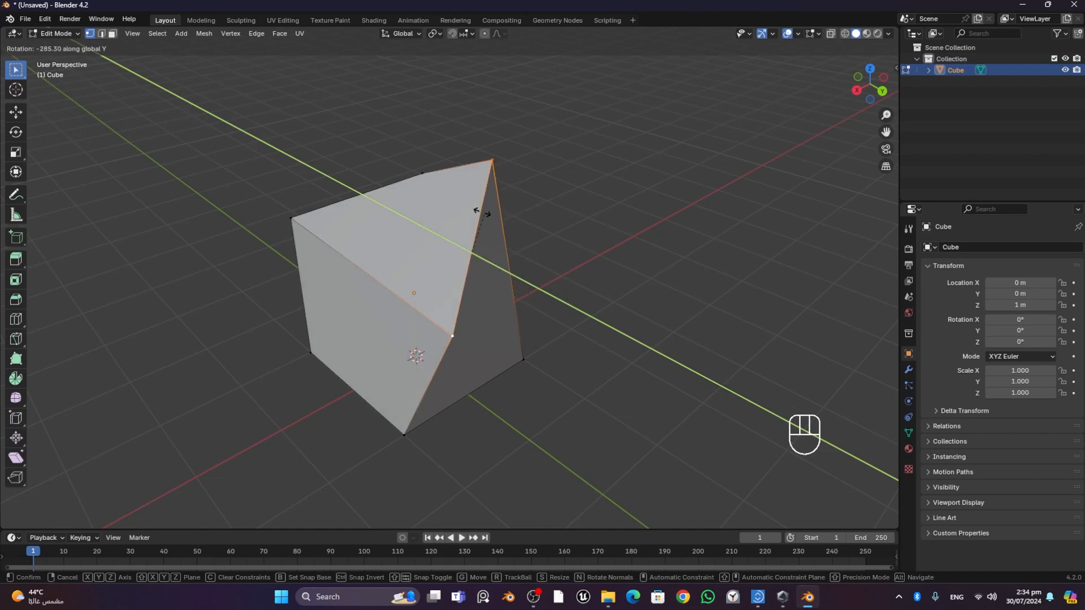
key(Escape)
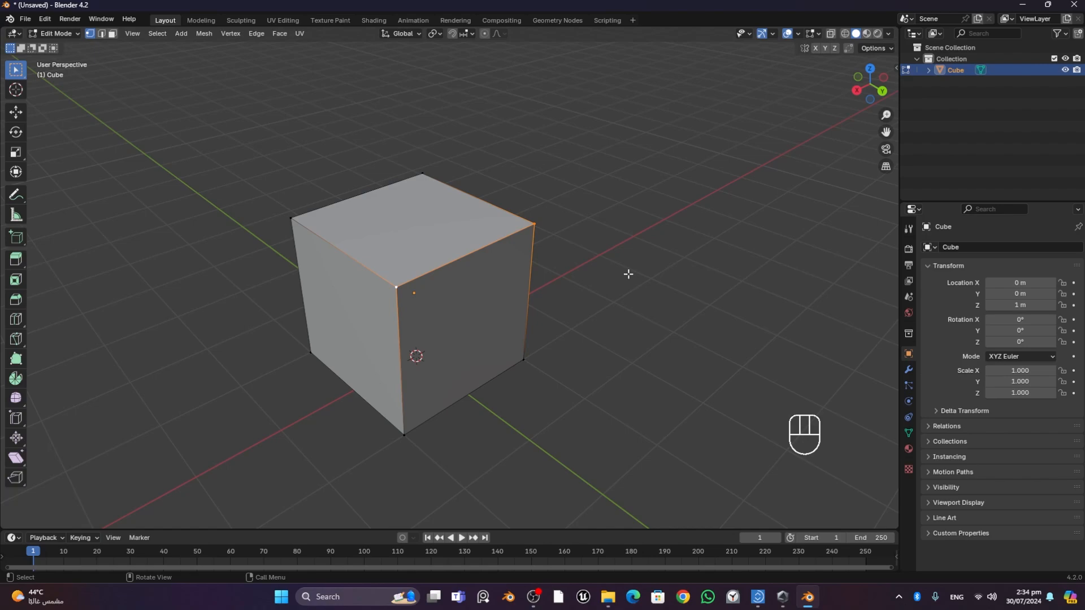
- Try scaling the two selected vertices uniformly and along Z, Y and X, and undo the applied scale
key(s)
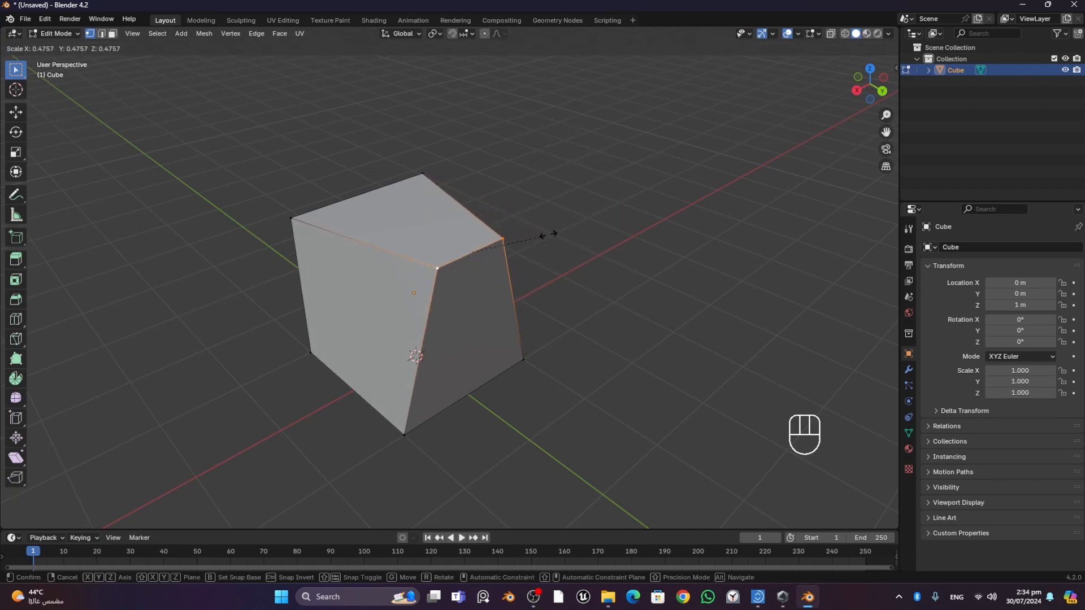
key(z)
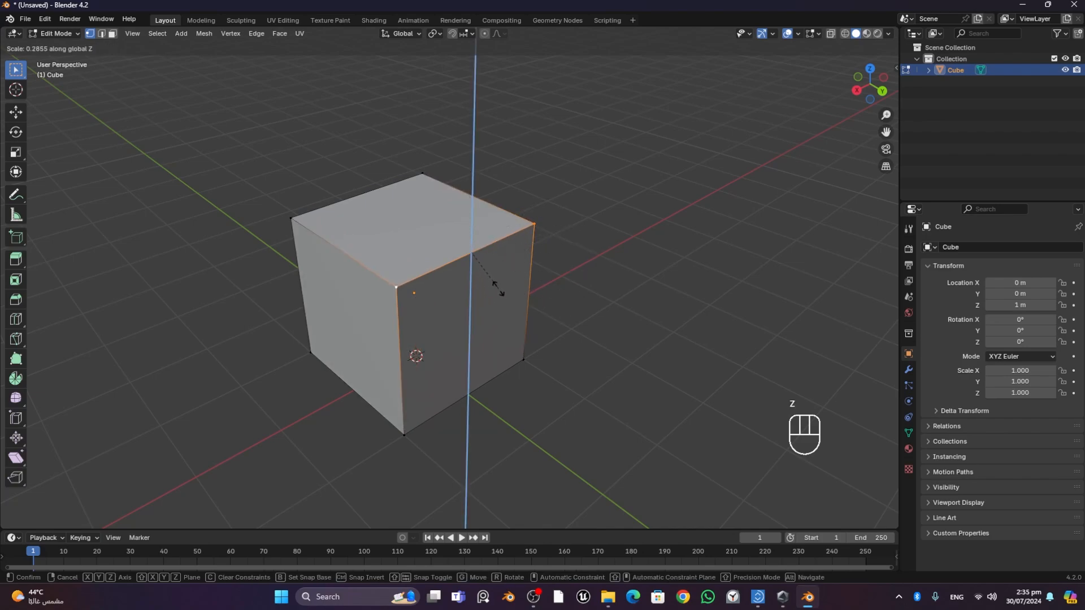
key(y)
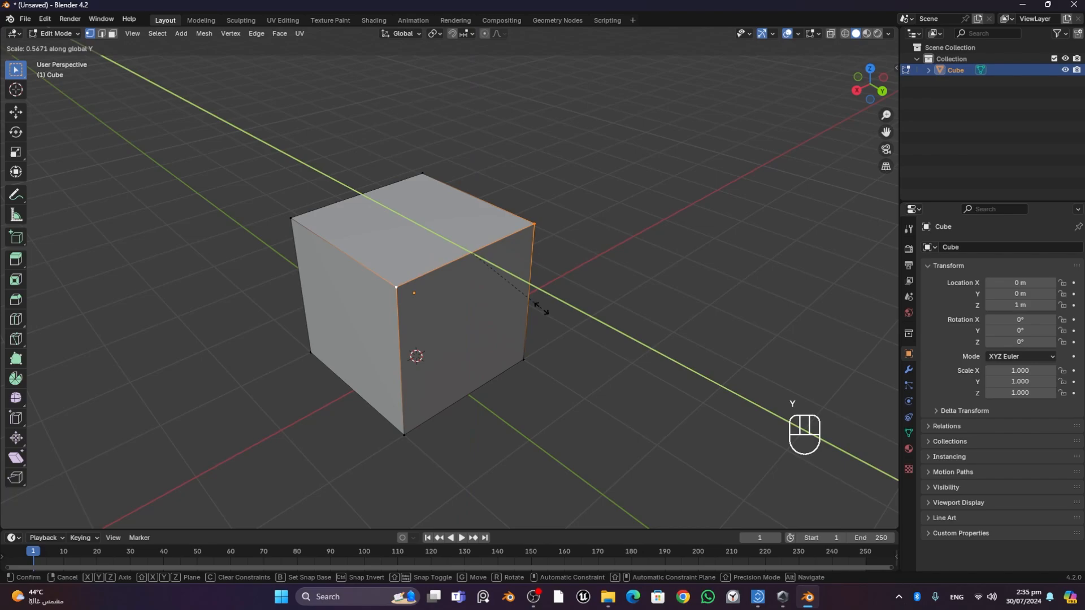
key(x)
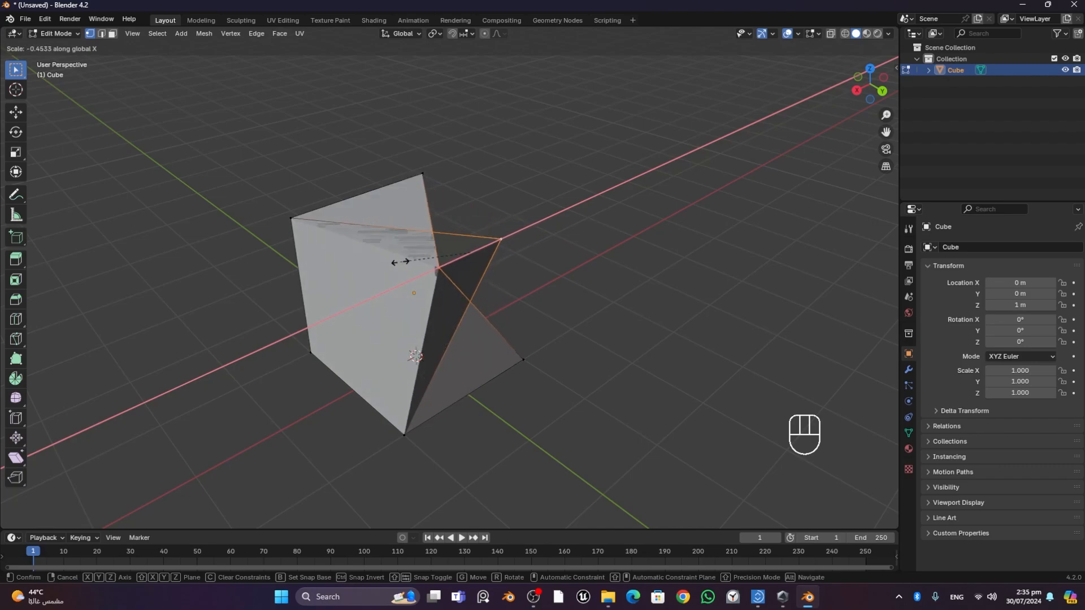
click(338, 277)
mouse_move(659, 365)
middle_down()
mouse_move(582, 368)
mouse_move(502, 344)
mouse_move(447, 310)
mouse_move(368, 334)
mouse_move(417, 373)
mouse_move(650, 346)
mouse_move(679, 371)
mouse_move(575, 366)
mouse_move(655, 359)
mouse_move(654, 369)
middle_up()
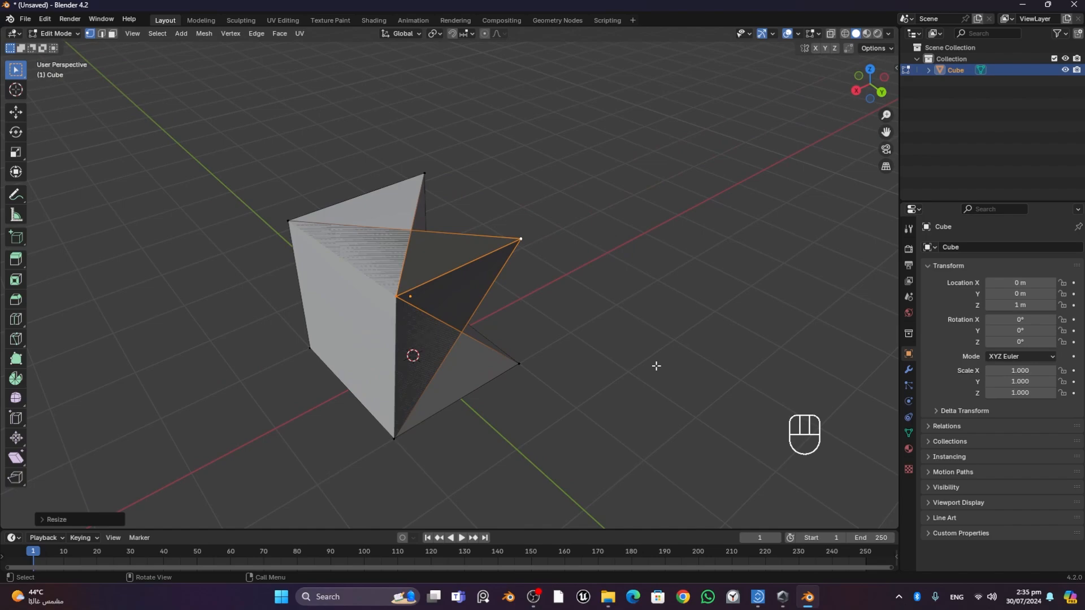
key(ctrl+z)
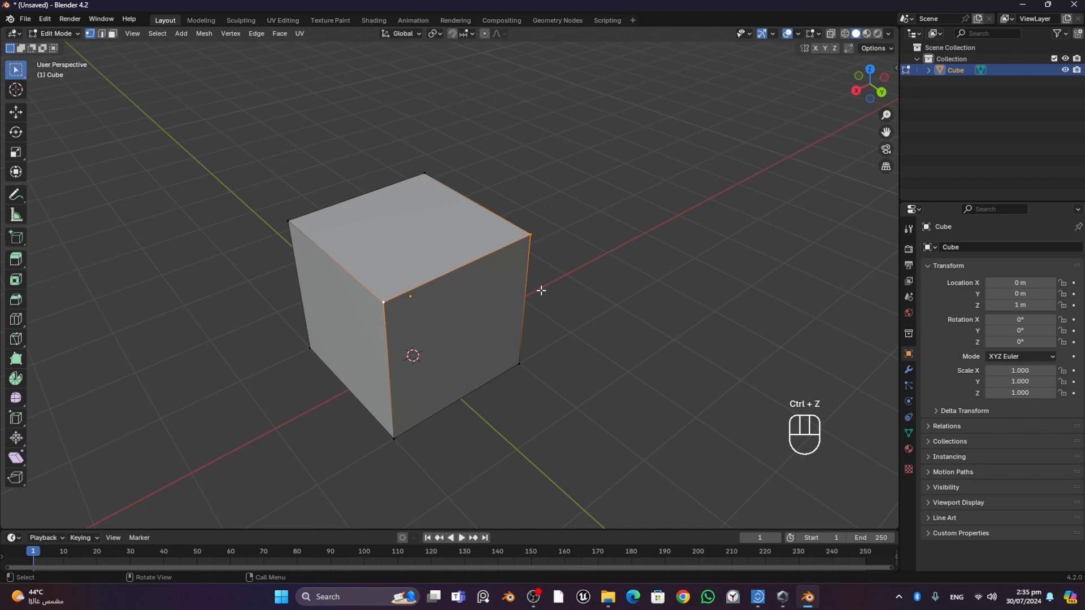
- Scale the two selected vertices uniformly towards each other to about 0.08
key(s)
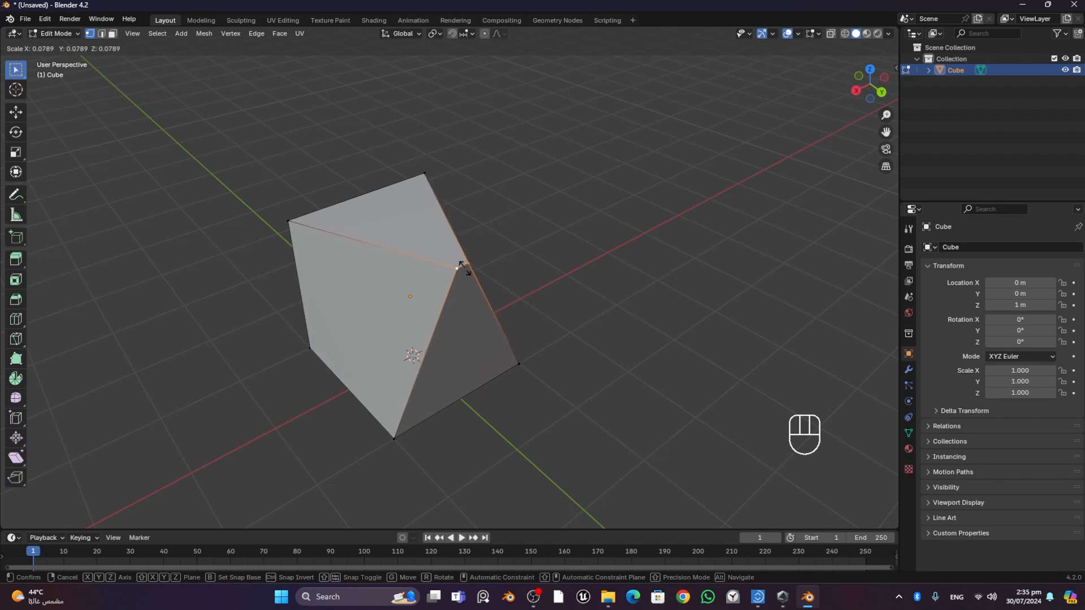
click(465, 268)
middle_drag(620, 303, 624, 252)
scroll(570, 283, up, 1)
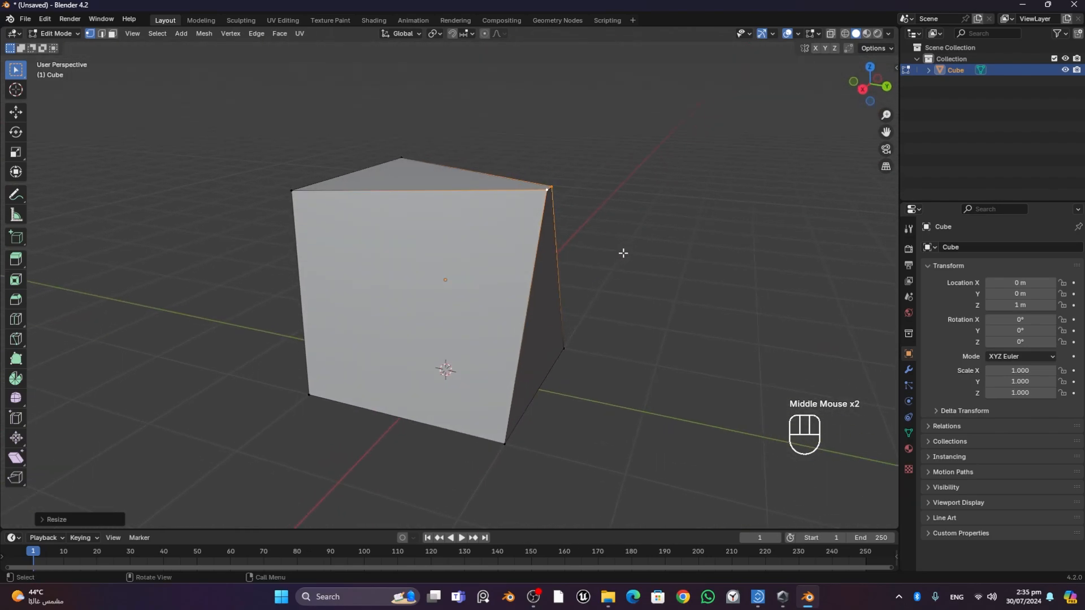
- Move the vertex pair freely about 1.86 m down into the cube, and about -0.9 m along global X
key(g)
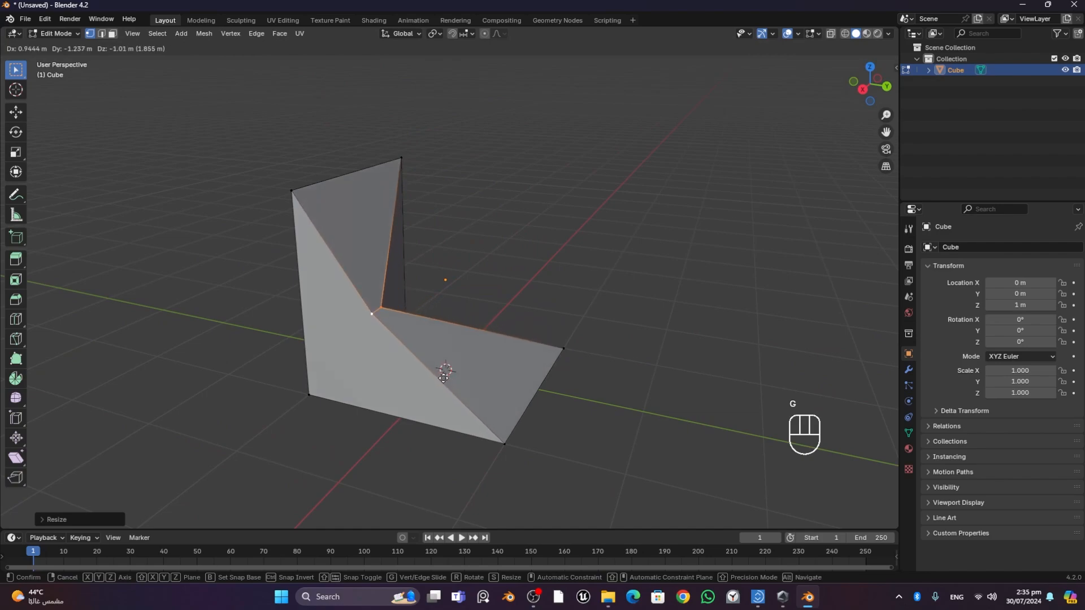
click(444, 377)
middle_drag(717, 345, 652, 332)
key(g)
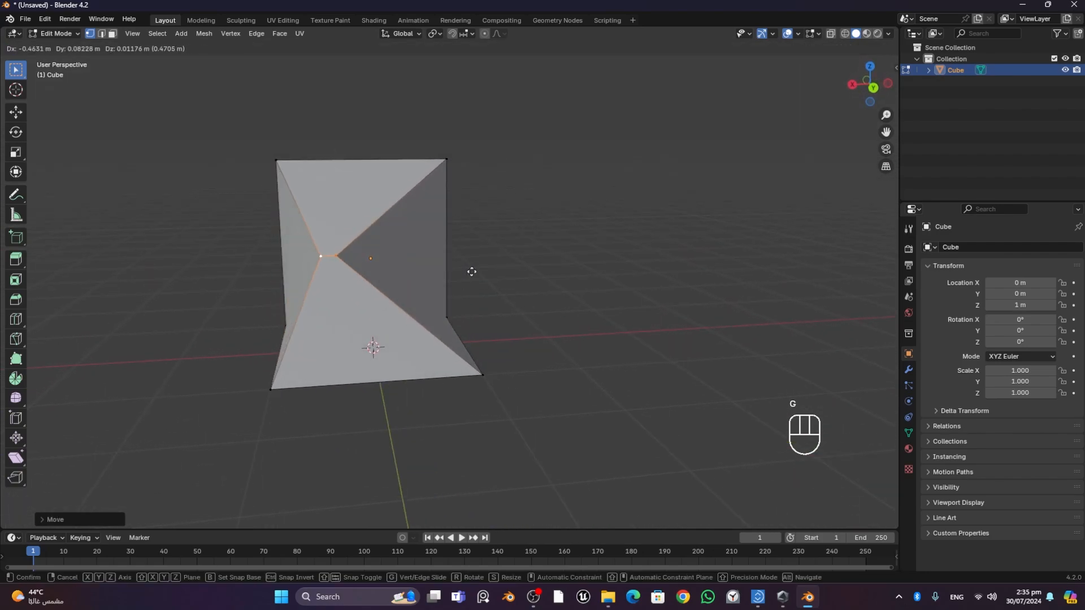
key(x)
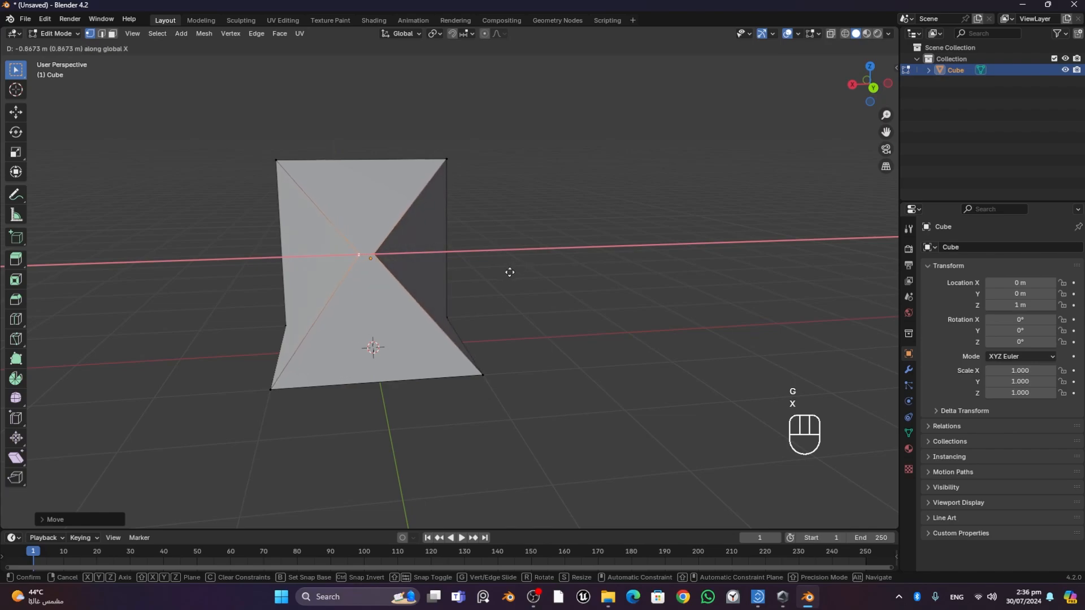
click(513, 273)
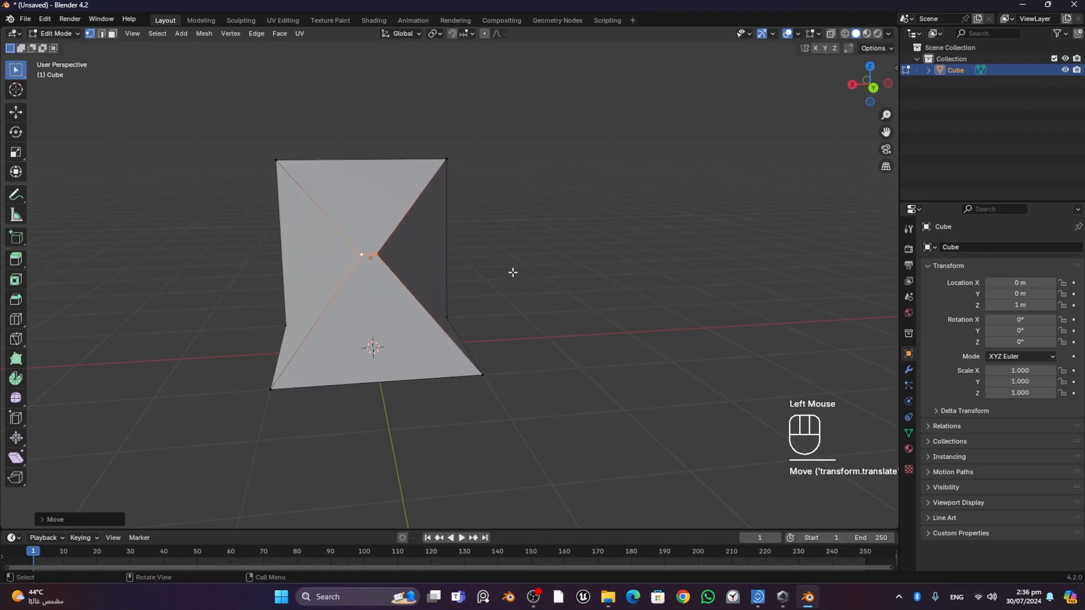
- Undo both moves and the scaling of the two vertices
middle_drag(531, 341, 625, 307)
key(ctrl+z)
key(ctrl+z)
key(ctrl+z)
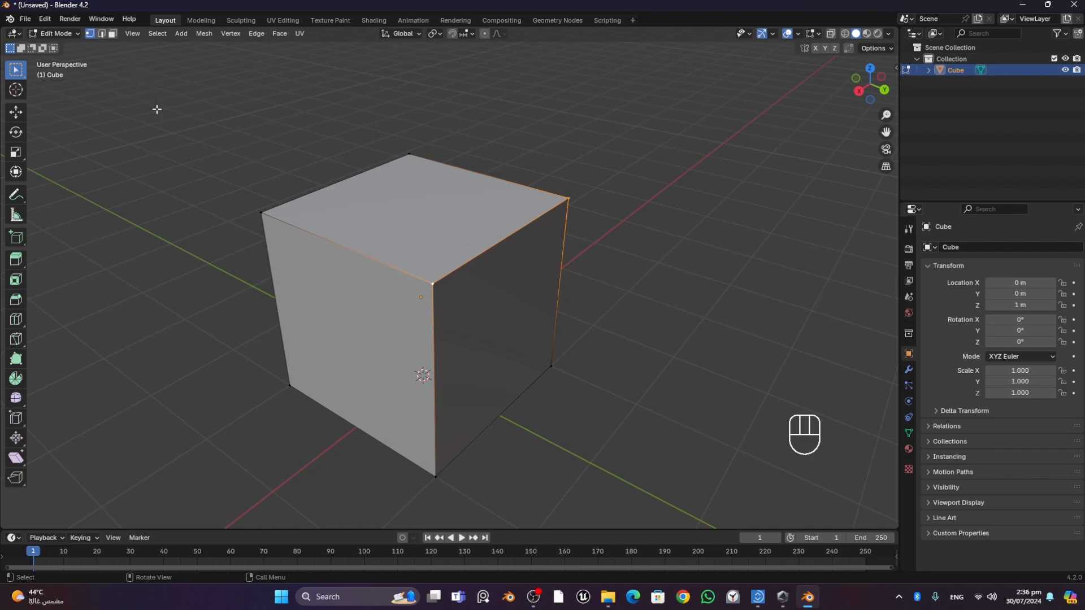
- Switch to edge selection mode and select visible cube edges one at a time, ending with the top edge on the +Y side
key(2)
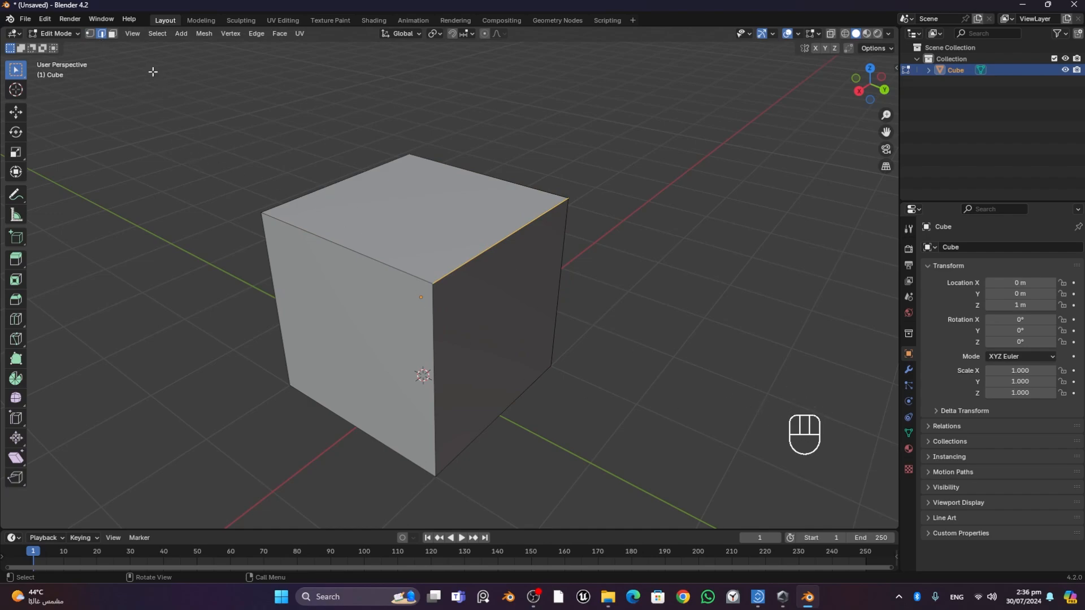
click(384, 252)
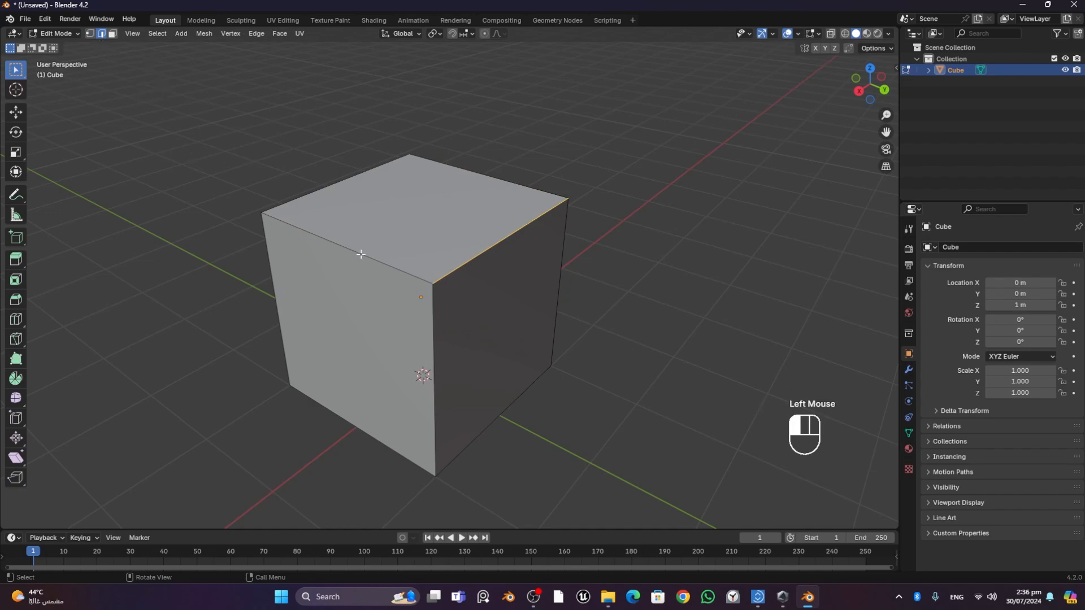
click(481, 258)
click(433, 339)
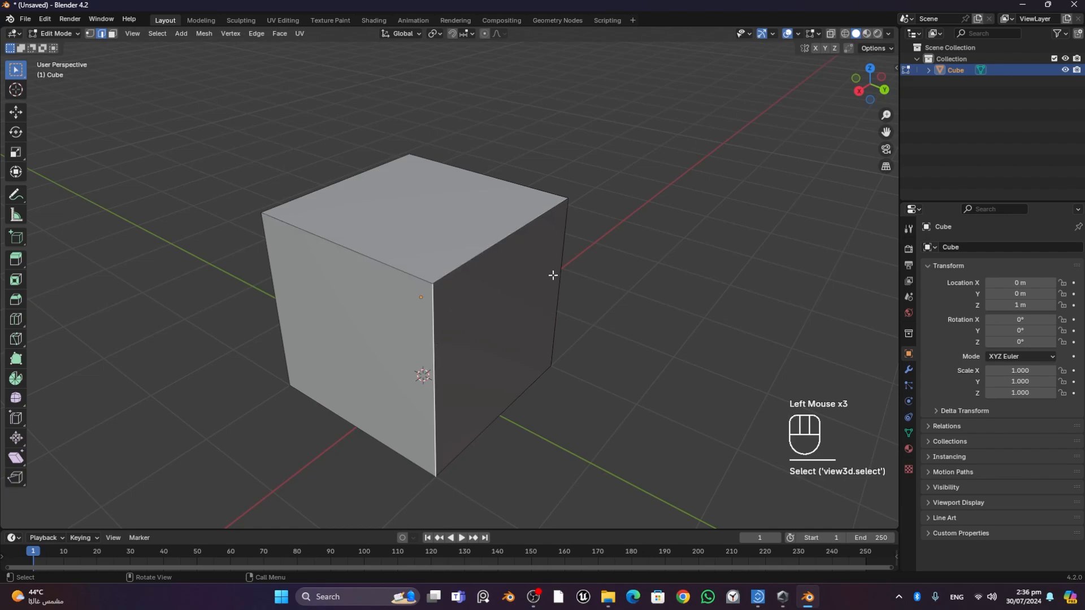
click(560, 294)
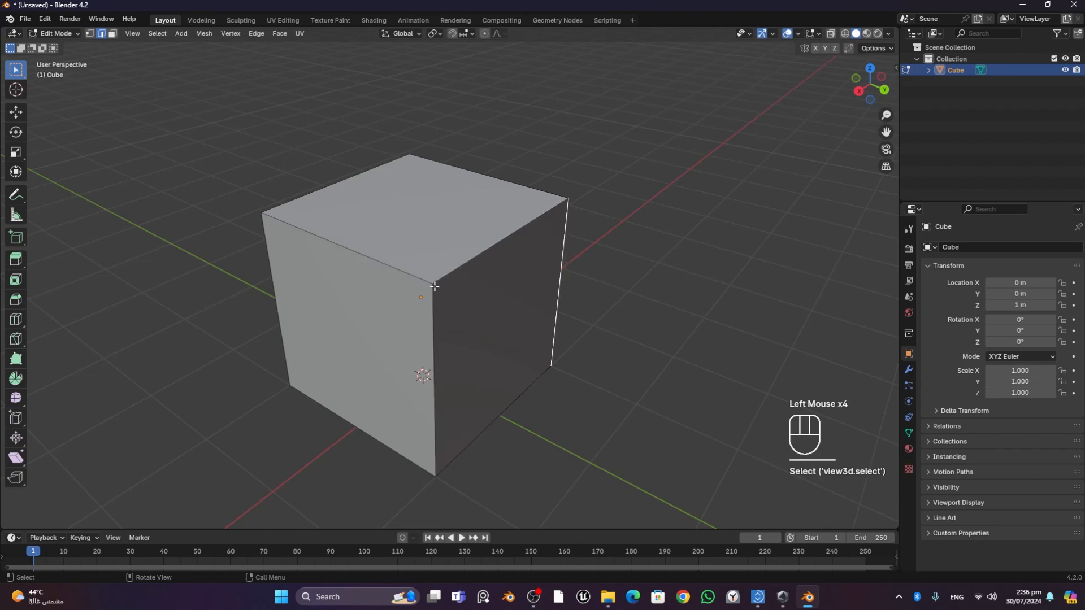
click(467, 262)
middle_drag(661, 322, 465, 298)
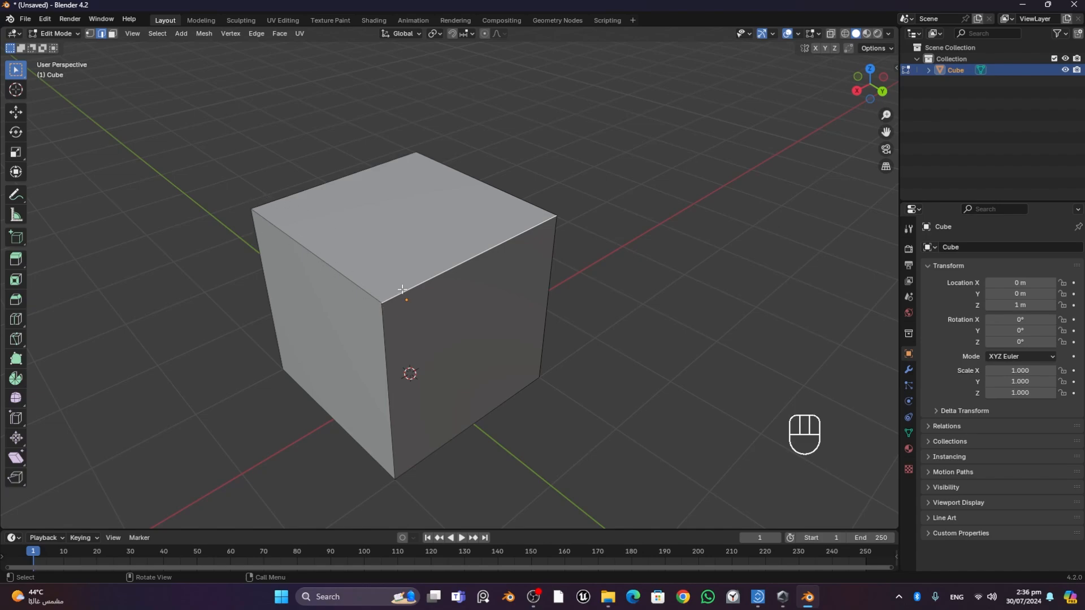
- Select the cube's top +X and +Y edges together, and reduce the selection to the top +Y edge alone
click(590, 305)
middle_drag(604, 312, 614, 305)
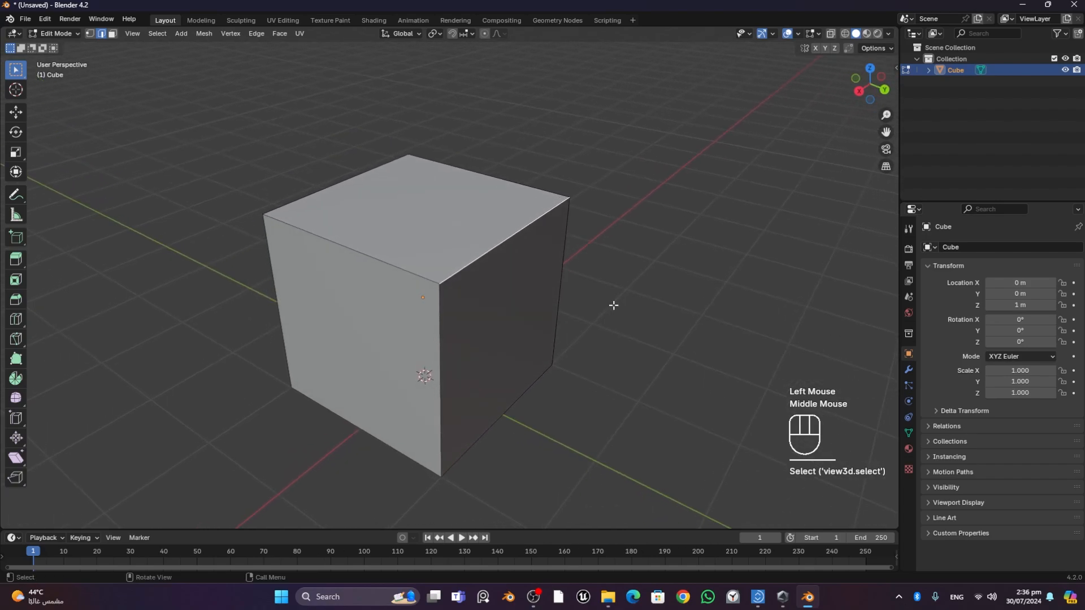
click(380, 260)
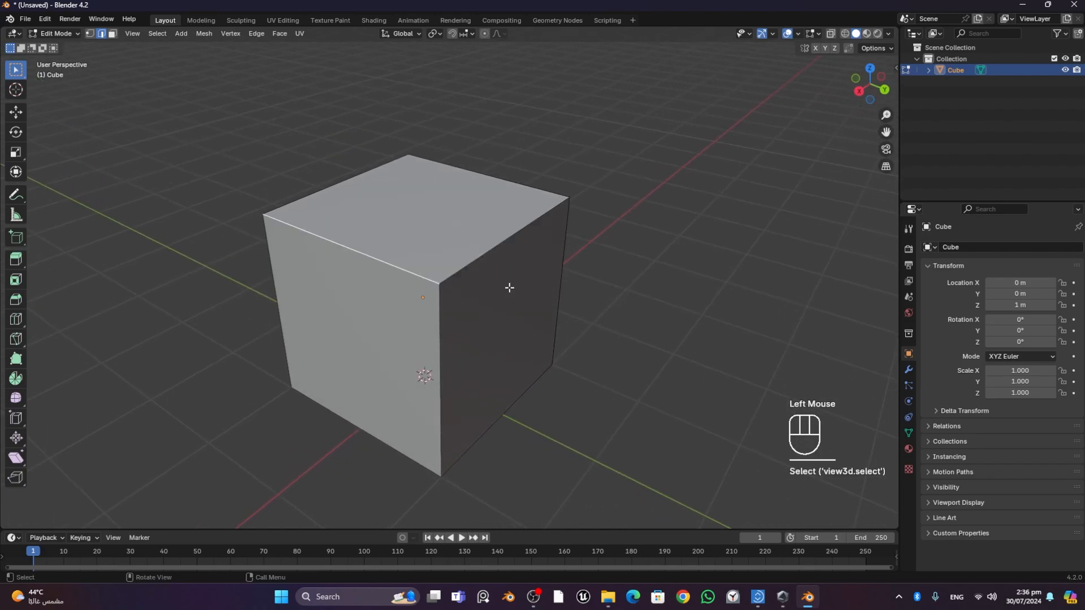
shift+click(496, 249)
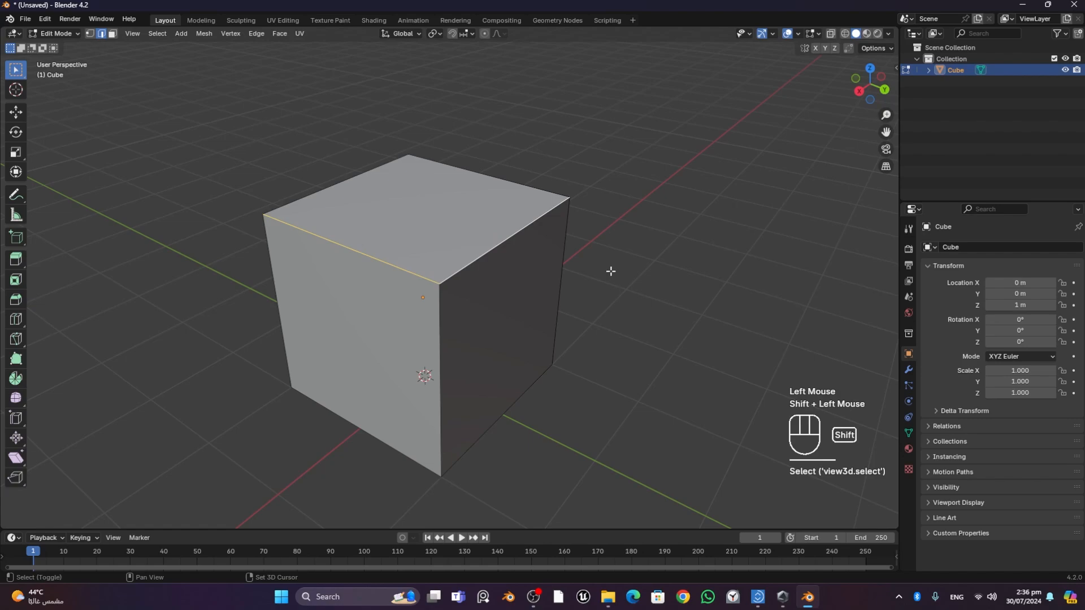
click(493, 241)
double_click(508, 247)
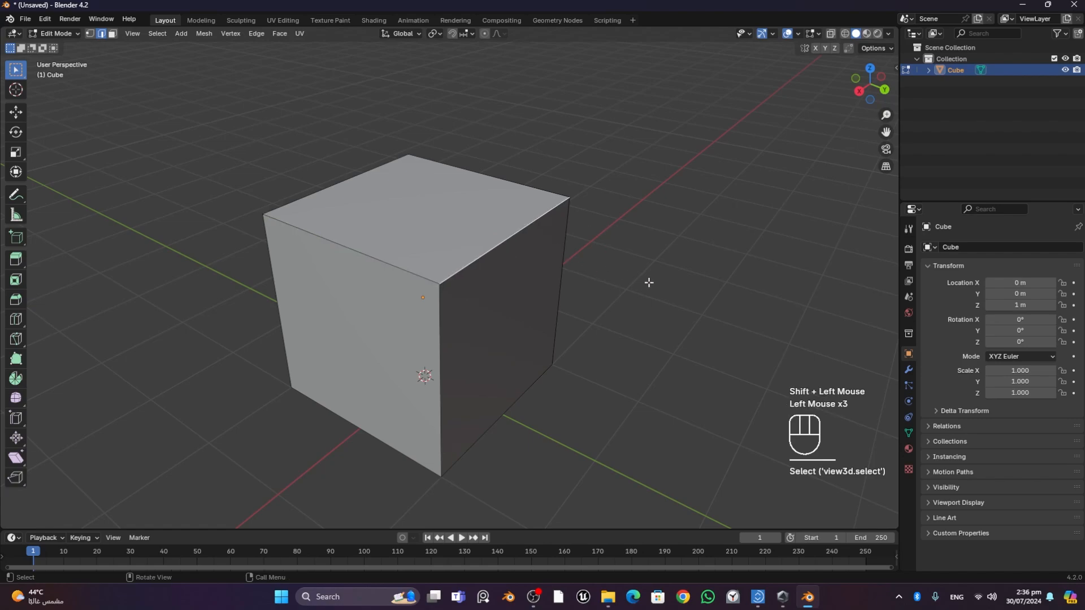
- Try moving the selected top edge freely and constrained to the global X, Y and Z axes
key(g)
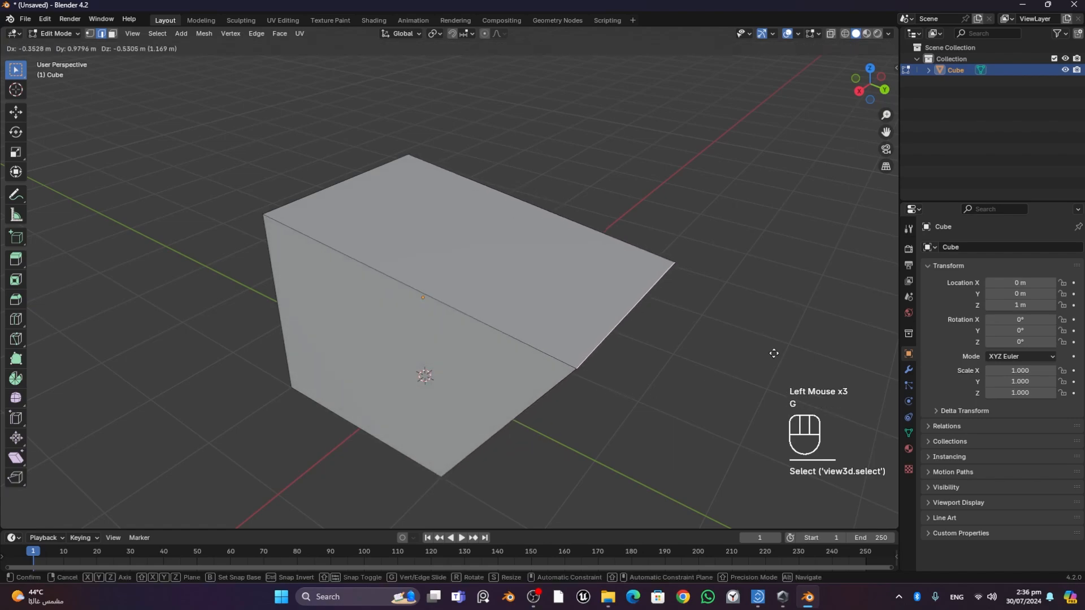
key(x)
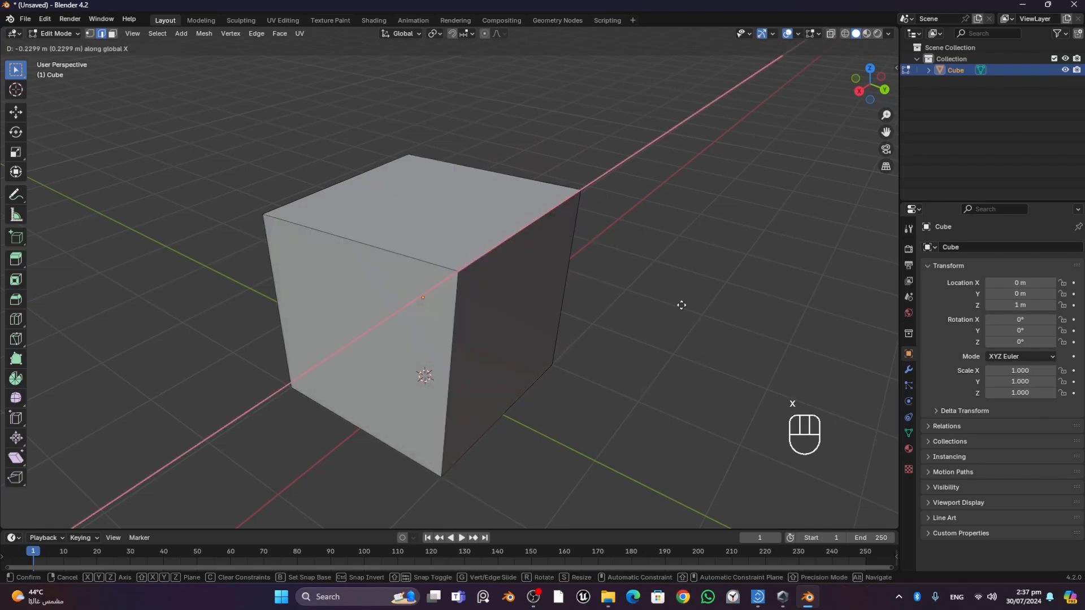
key(y)
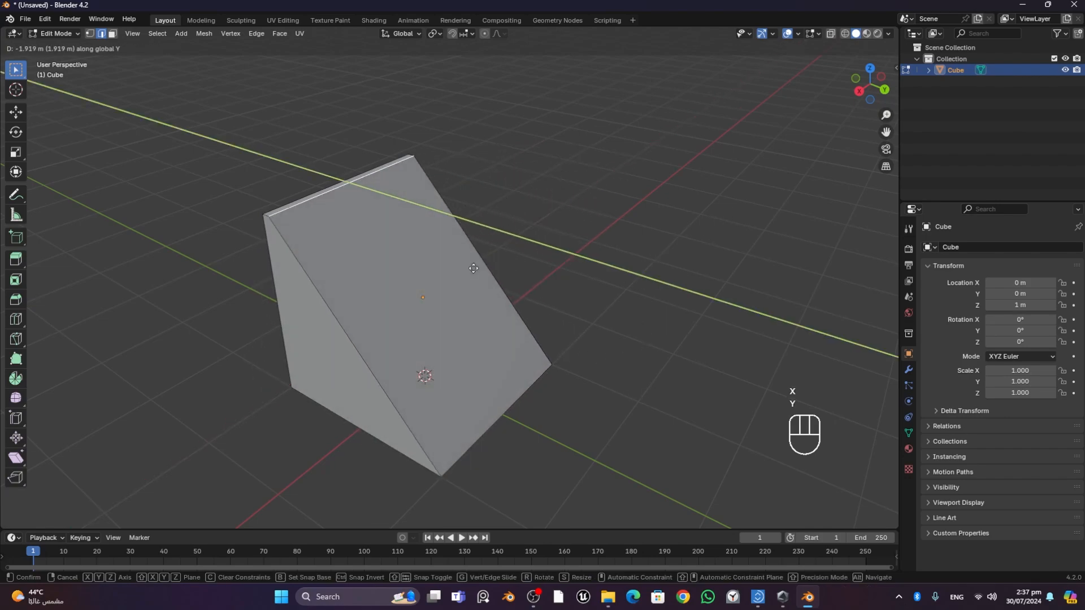
key(z)
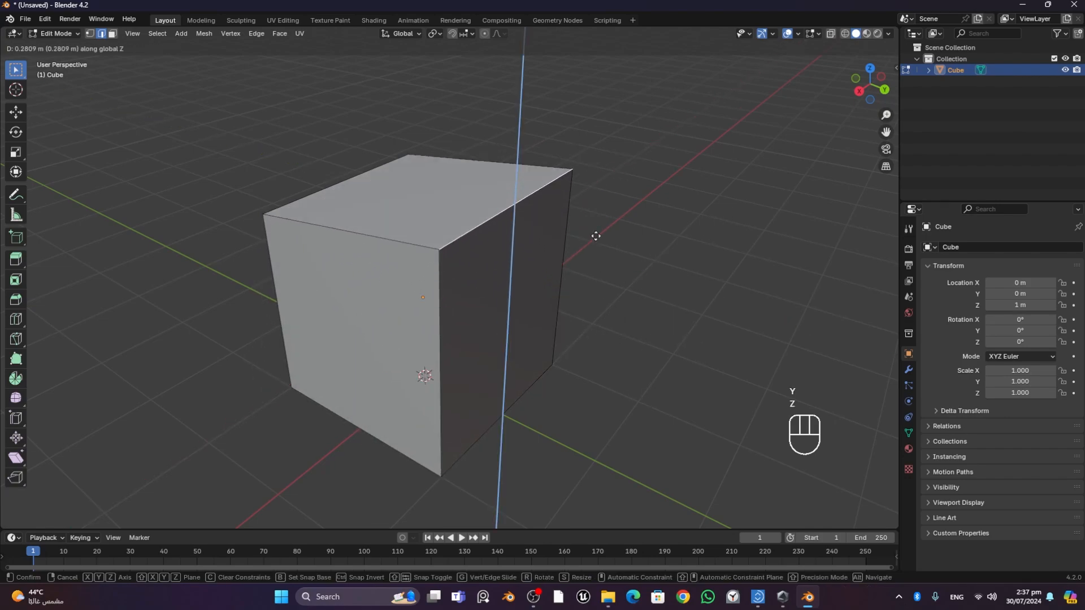
- Try rotating the top edge about global Z and scaling it along global X, and cancel the transform
key(r)
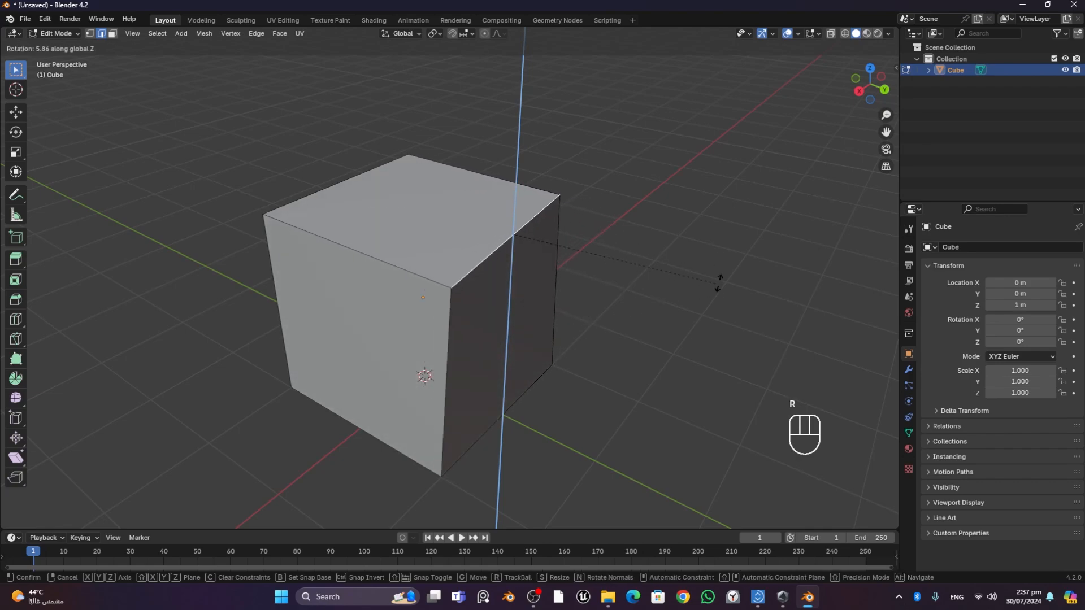
key(s)
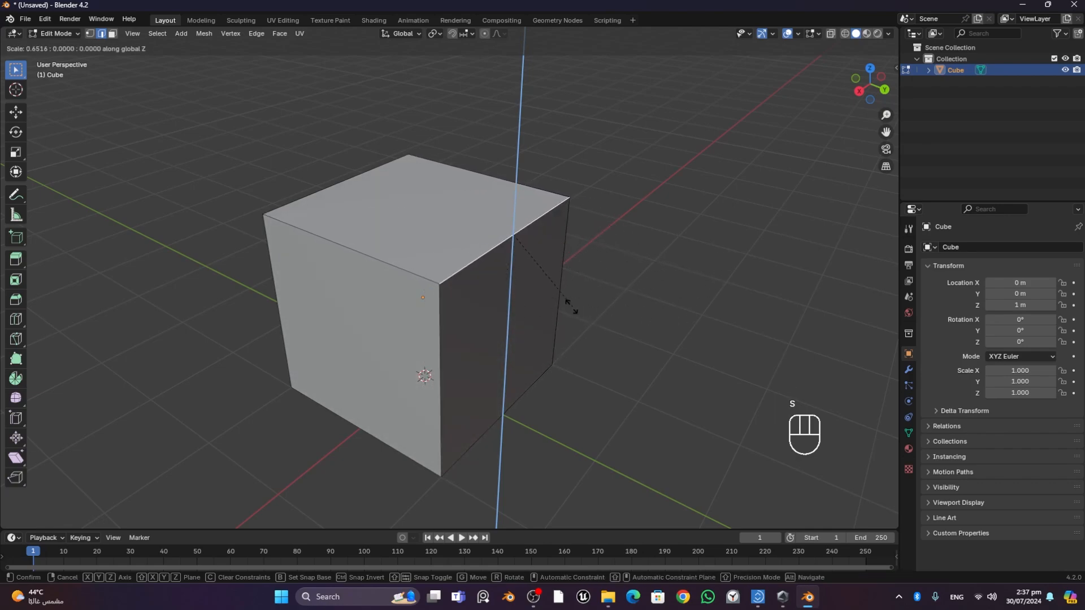
key(x)
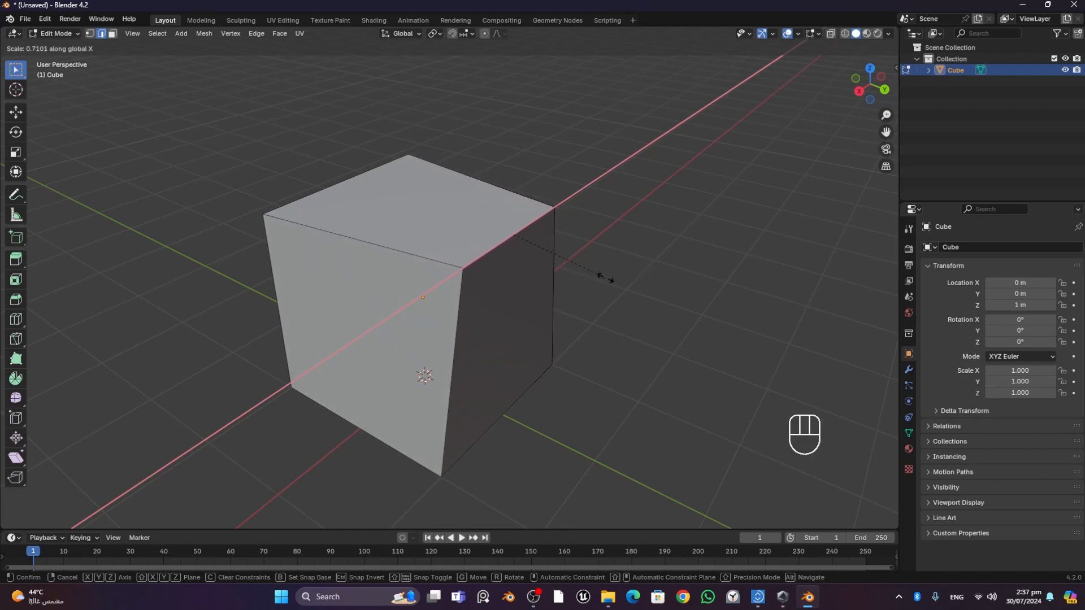
key(Escape)
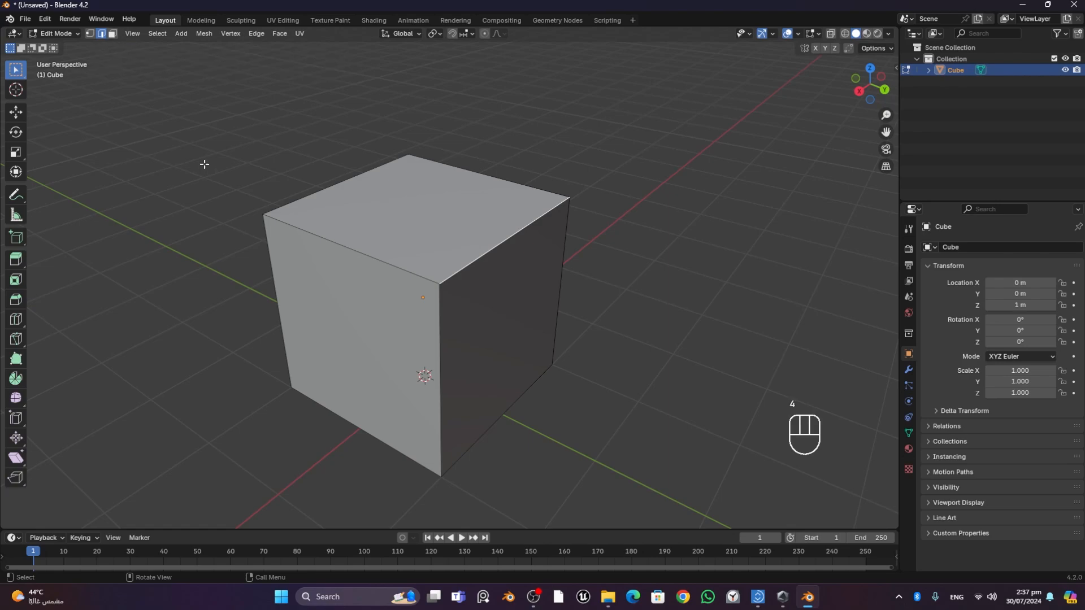
- Switch to face selection mode and select the cube's +Y, +X and top faces one at a time, ending with the top face
key(3)
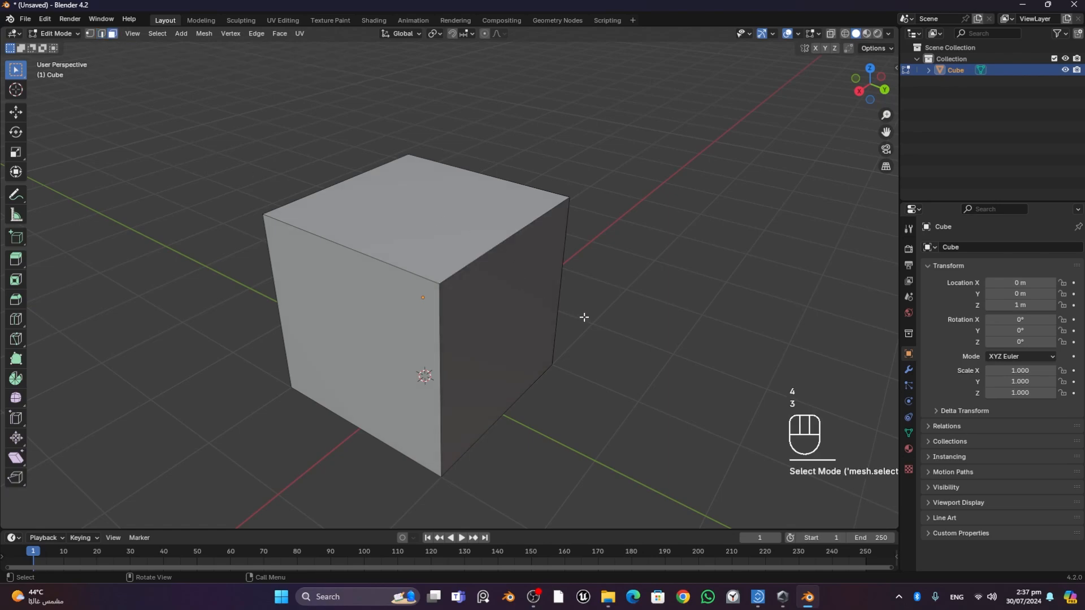
click(504, 311)
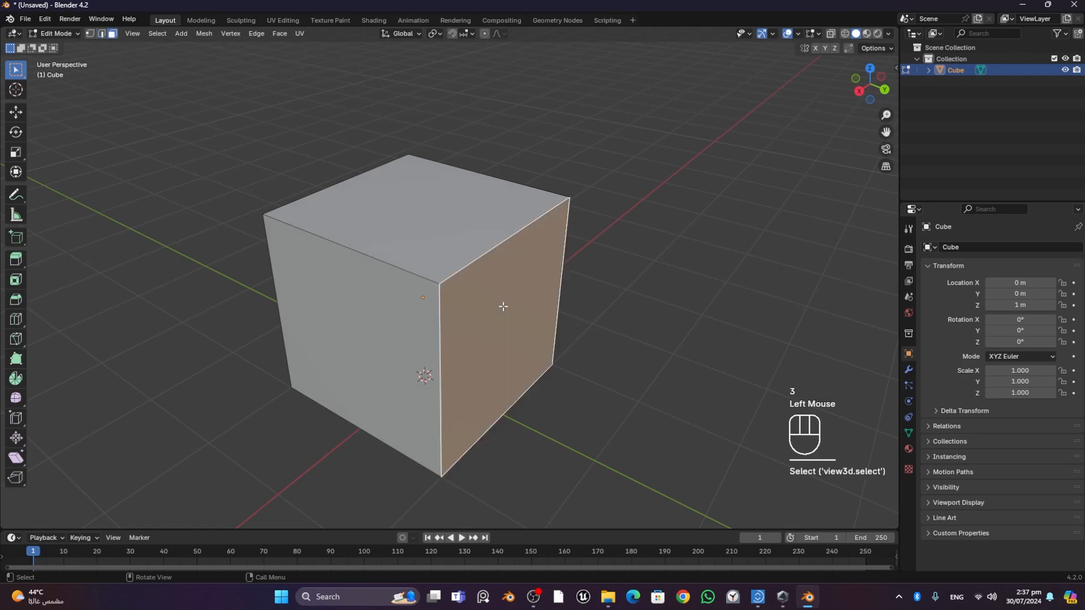
click(332, 295)
click(446, 198)
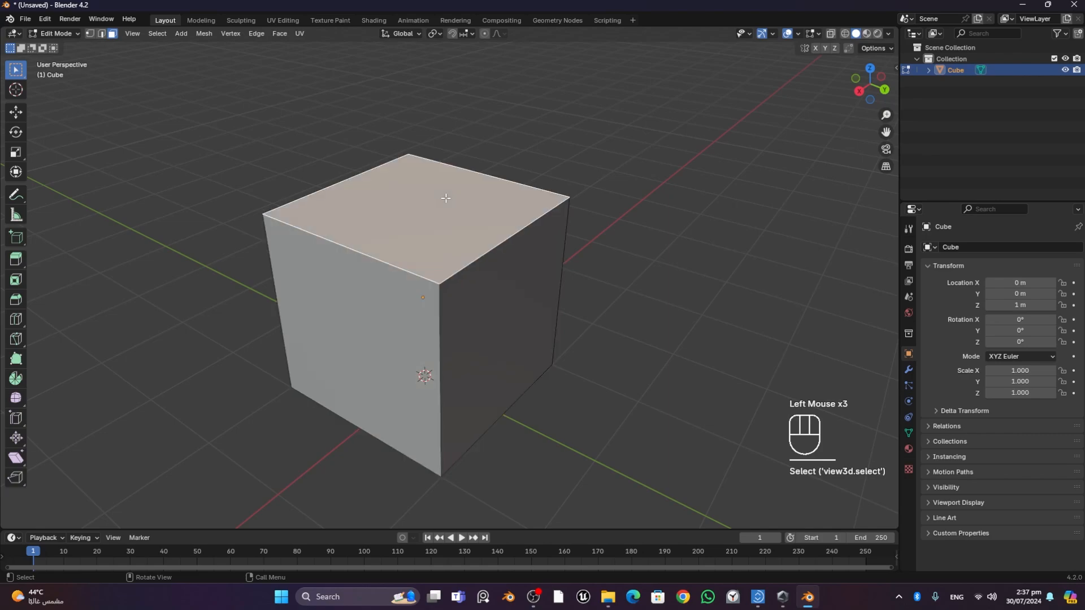
click(492, 303)
click(416, 207)
- Select the +X and -Y side faces one at a time, and finish with the top face selected
middle_drag(497, 305, 600, 296)
click(601, 295)
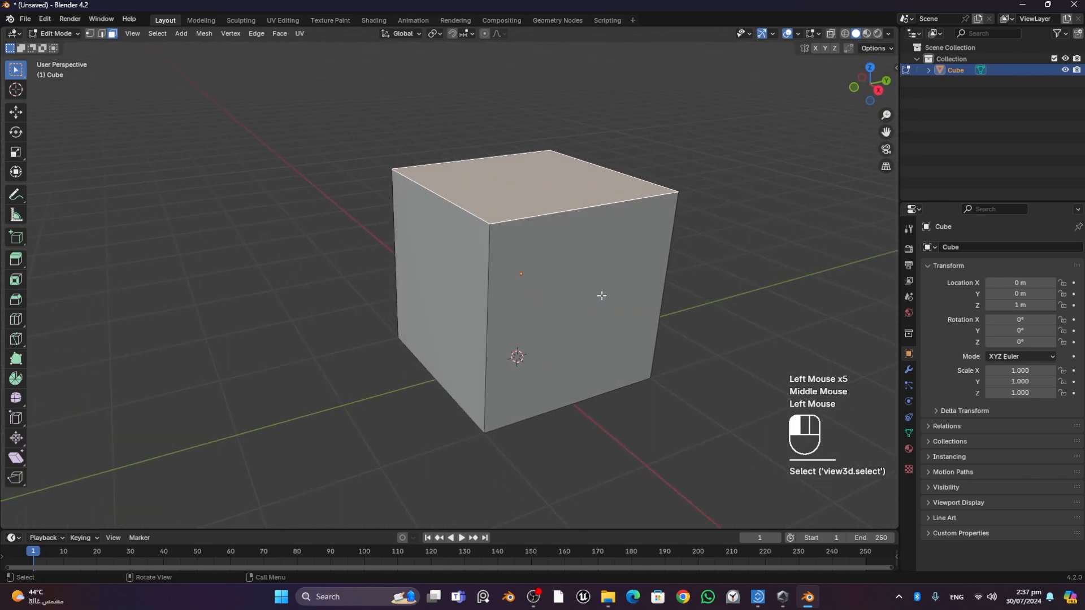
click(445, 262)
click(624, 281)
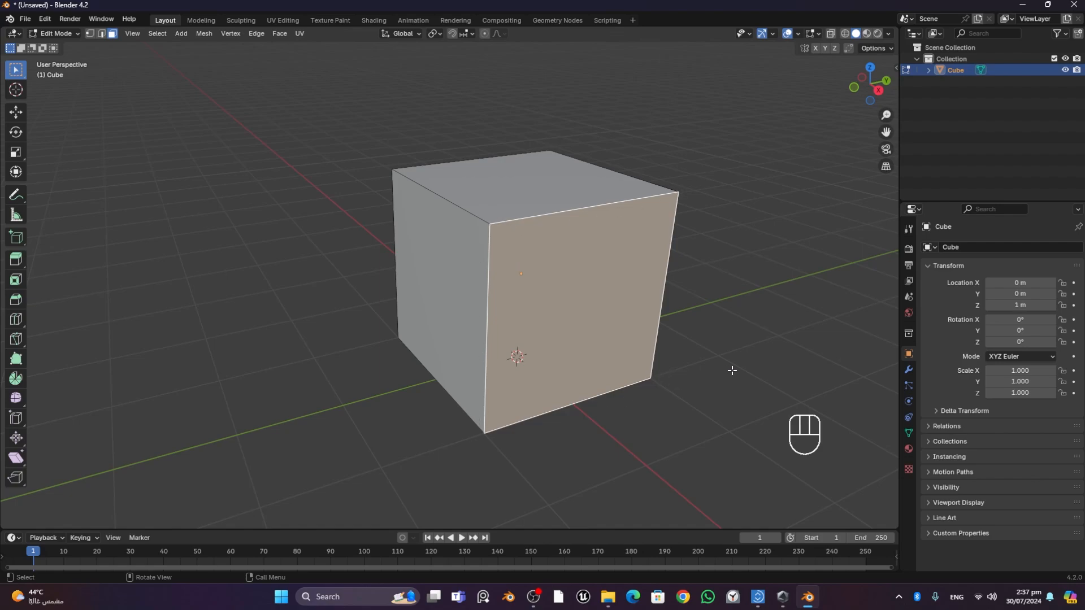
middle_drag(732, 370, 677, 369)
middle_drag(635, 334, 565, 316)
click(493, 188)
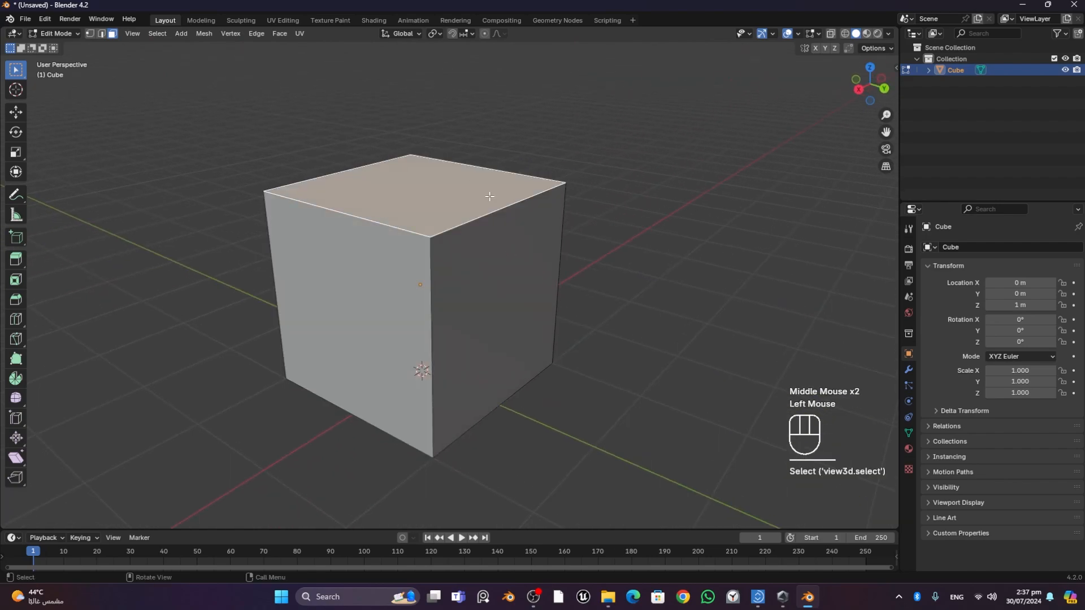
- Try moving the top face freely and along the global X and Z axes
key(g)
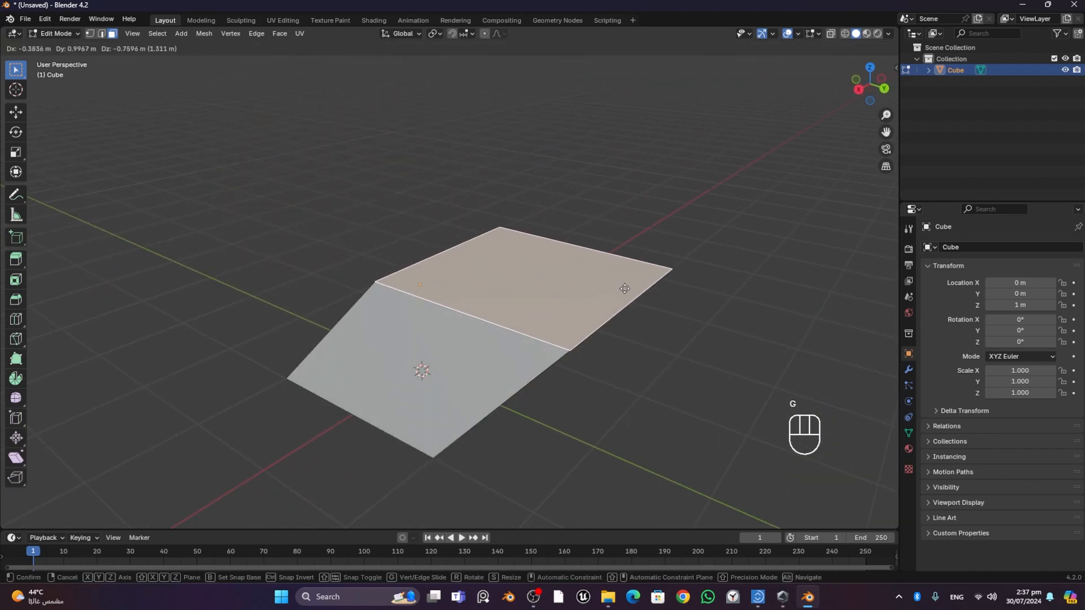
key(x)
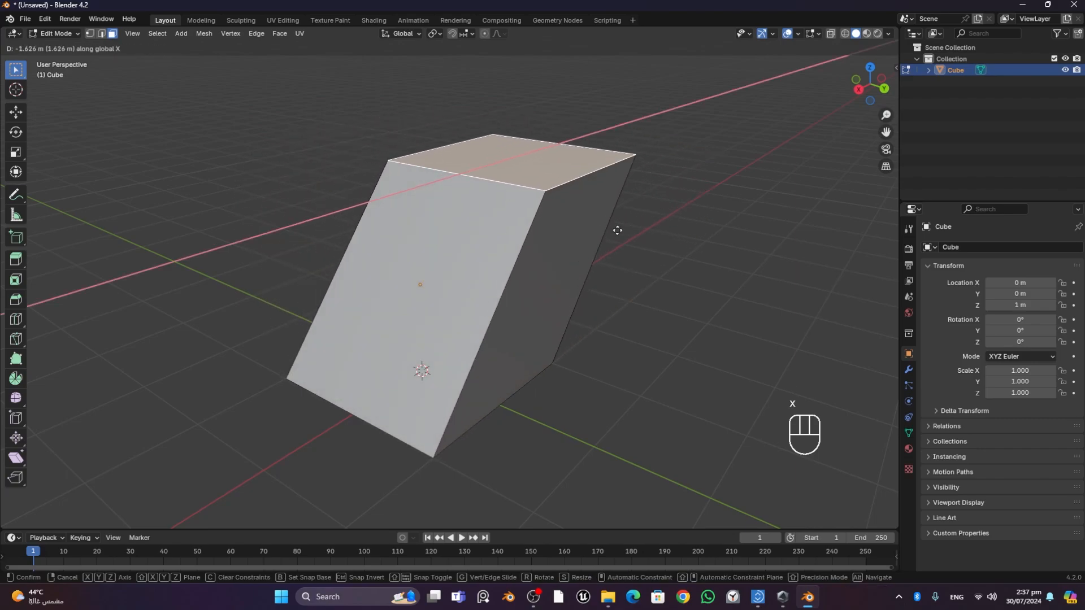
key(z)
- Try scaling the top face along global X and along global Z, and cancel the transform
key(s)
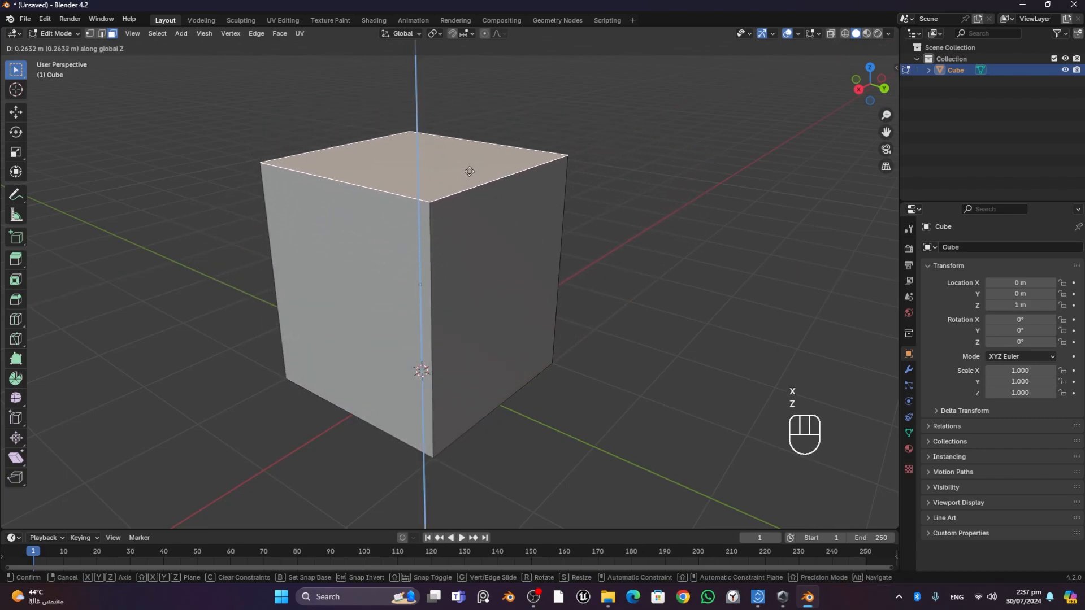
key(x)
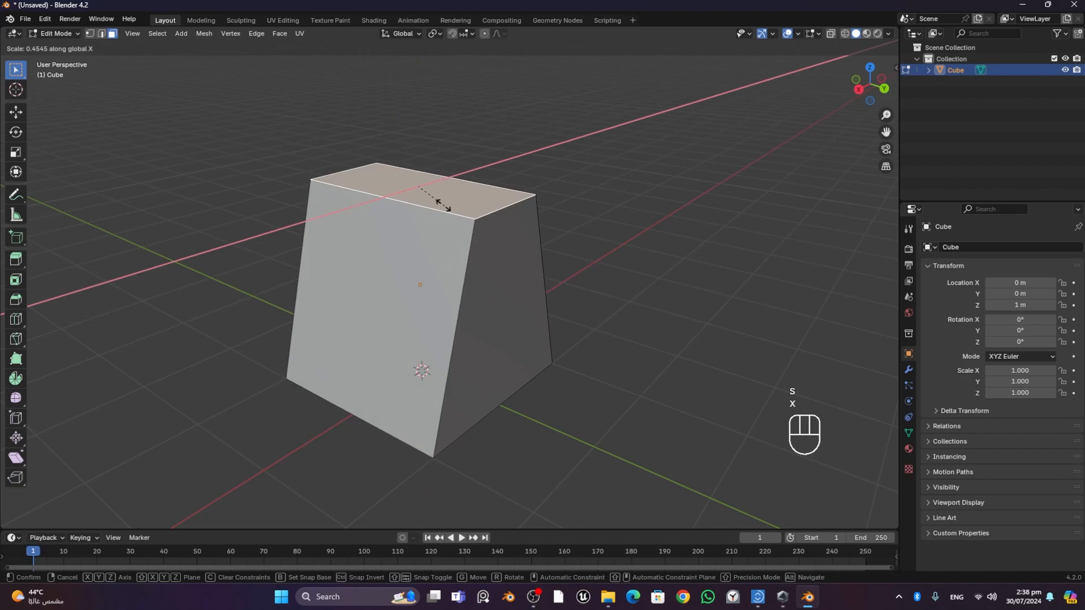
key(x)
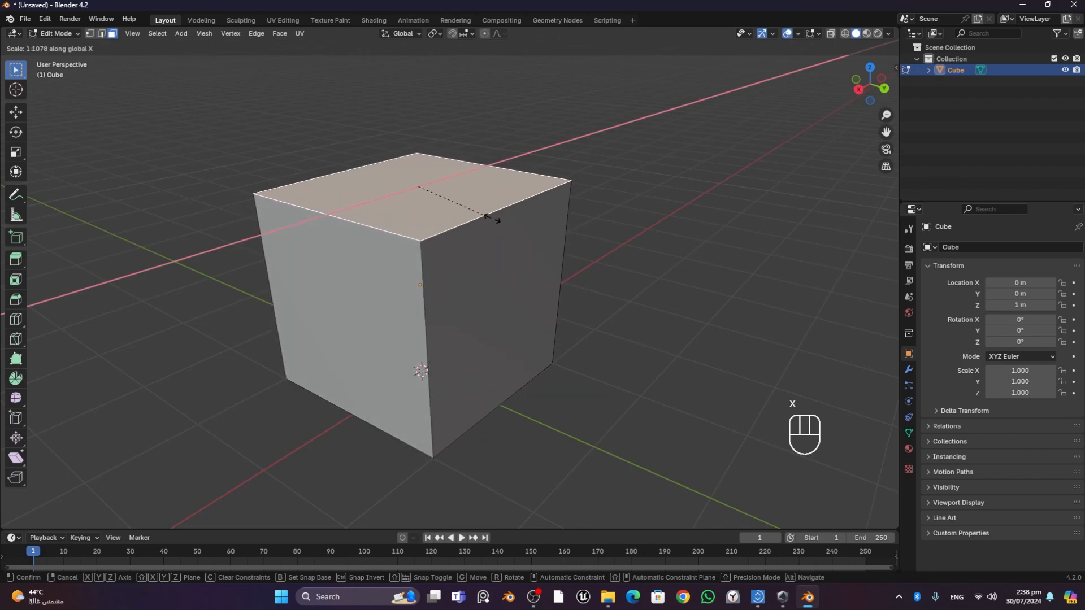
key(z)
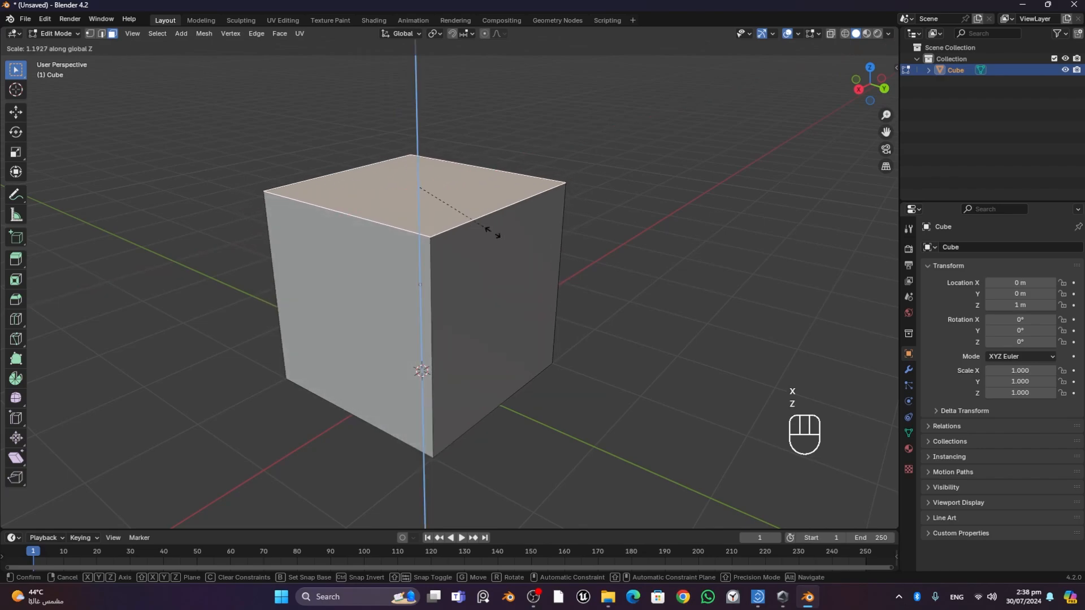
key(Escape)
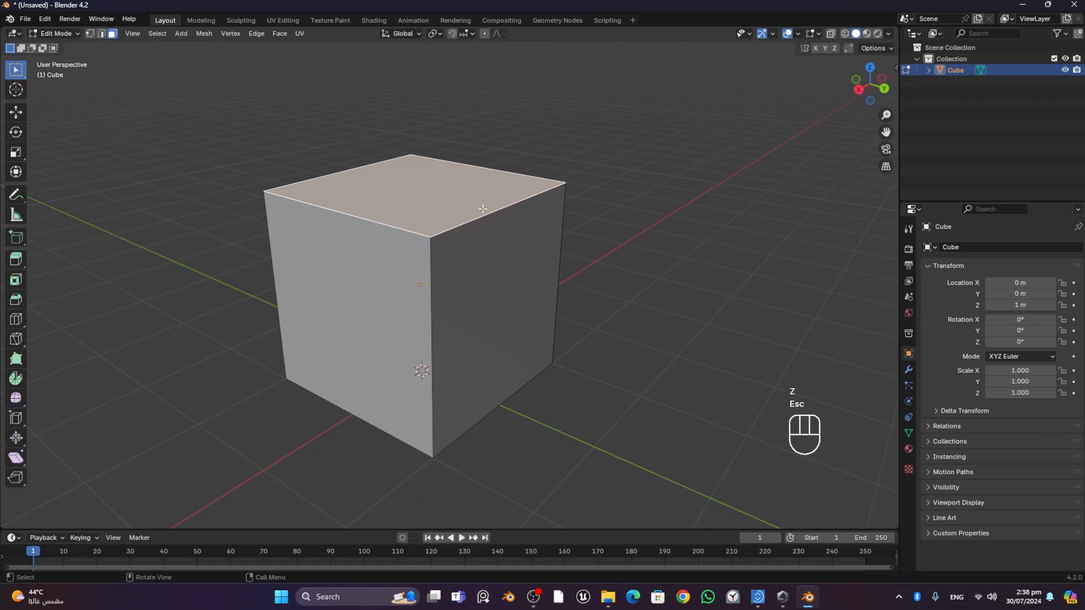
- Try scaling the top face uniformly and rotating it freely in the view, and cancel the transform
key(s)
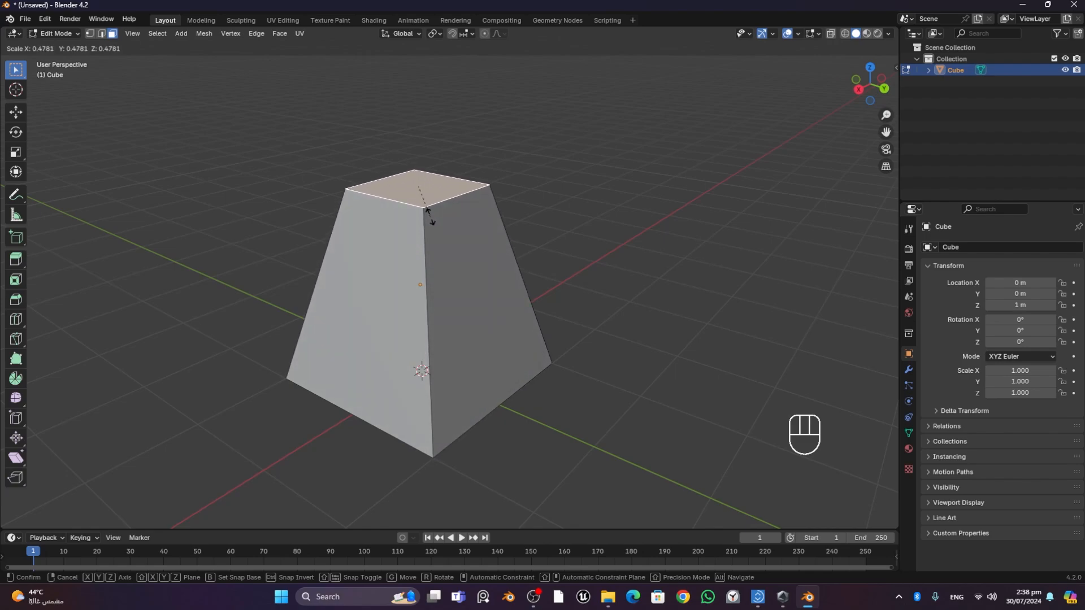
key(r)
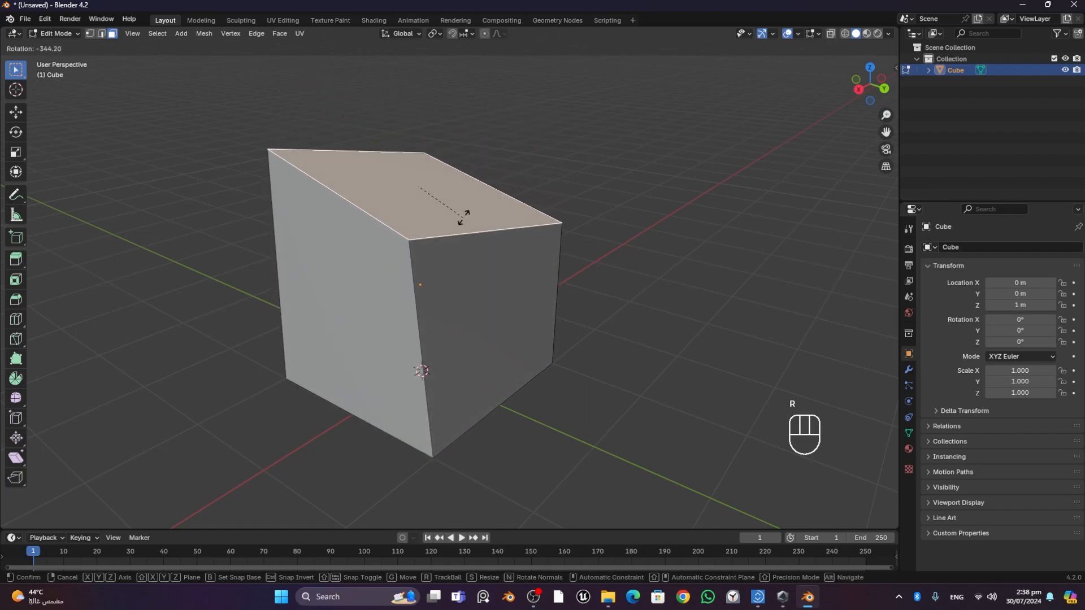
key(Escape)
- Switch through vertex, edge and face selection modes, ending in face selection mode with the top face selected
middle_drag(659, 278, 620, 271)
click(91, 33)
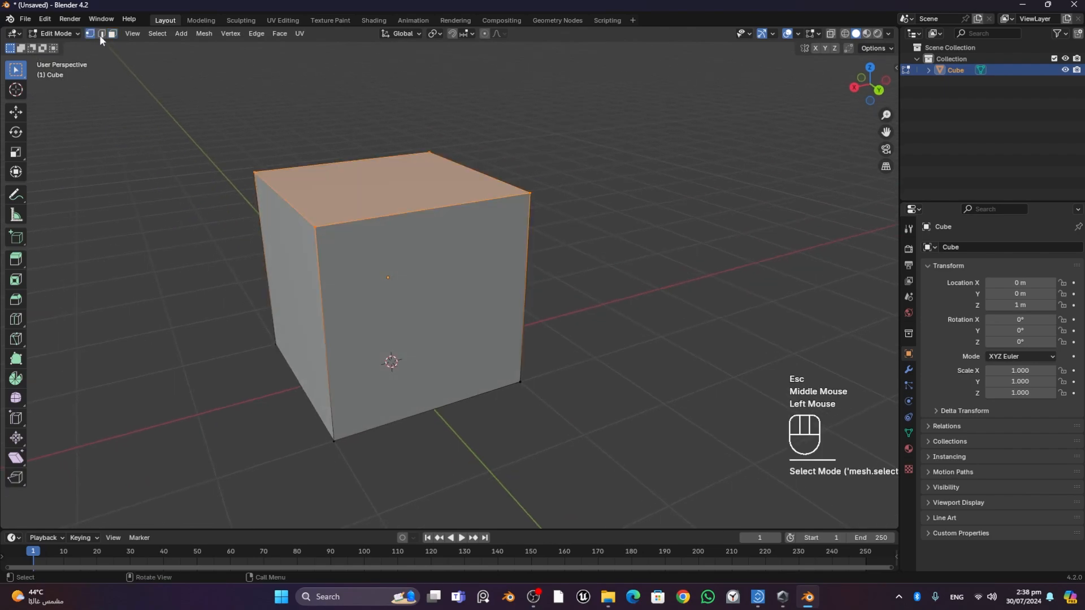
click(103, 35)
click(112, 33)
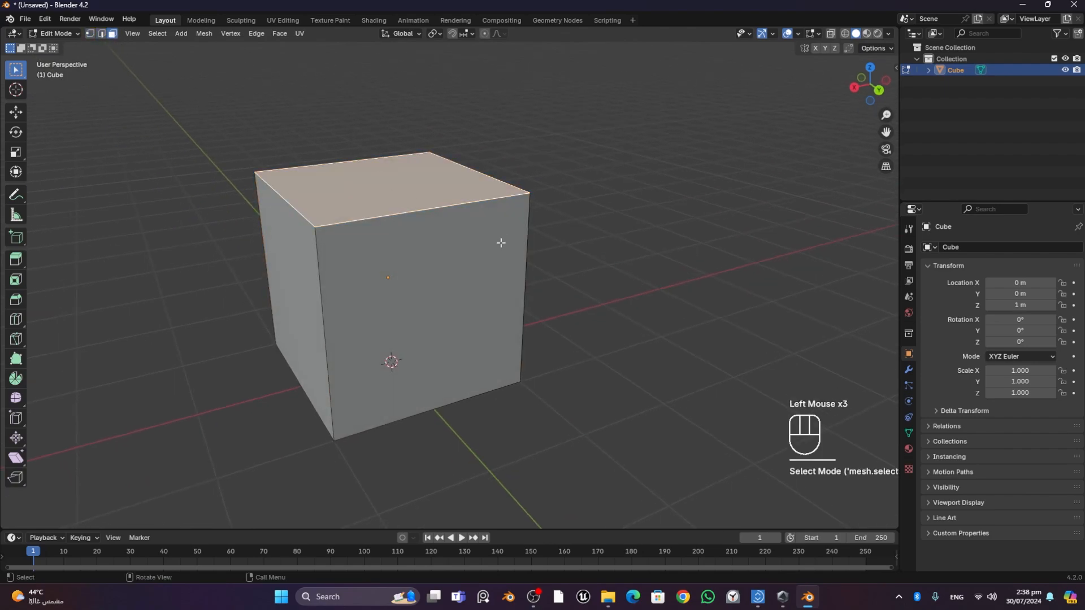
middle_drag(501, 243, 531, 235)
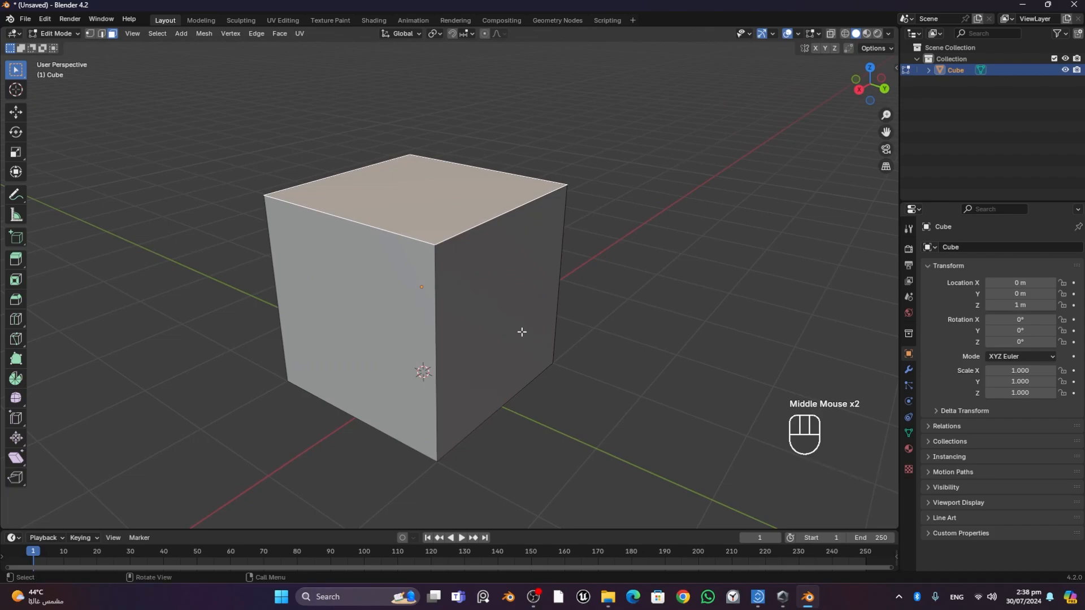
middle_drag(522, 331, 576, 332)
middle_drag(613, 288, 563, 291)
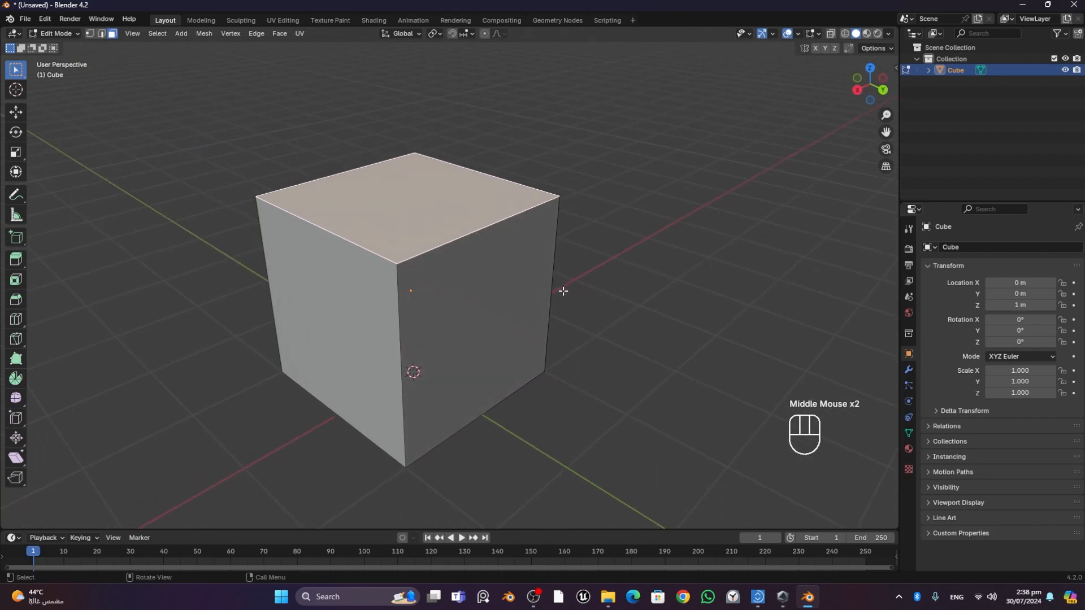
- Switch to vertex selection mode, clear the selection, and select all four top corner vertices of the cube together
click(89, 34)
click(544, 158)
middle_drag(509, 303, 561, 331)
middle_drag(475, 339, 475, 340)
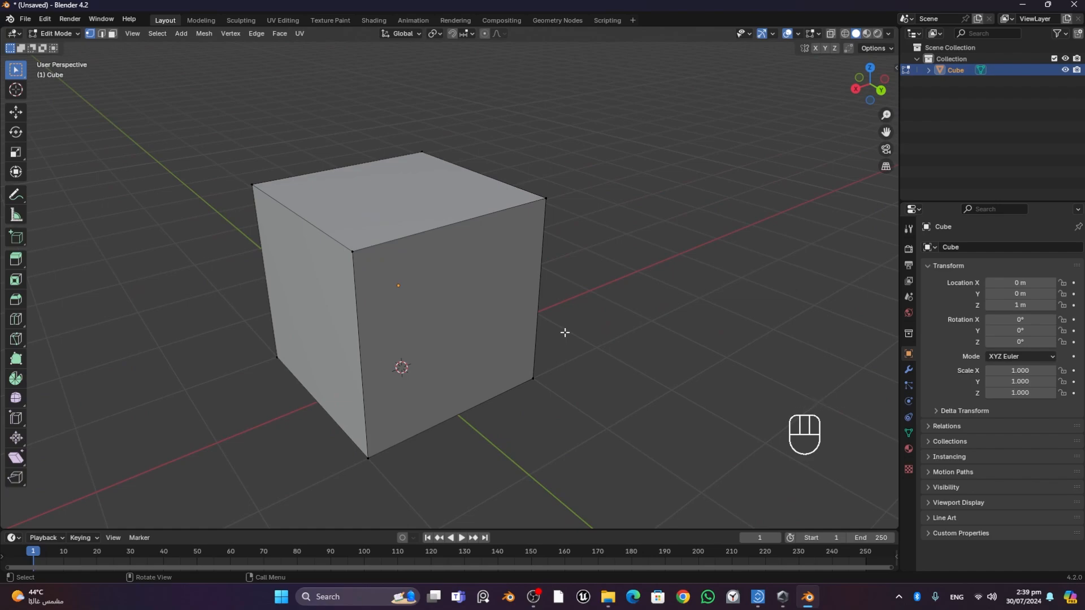
click(353, 252)
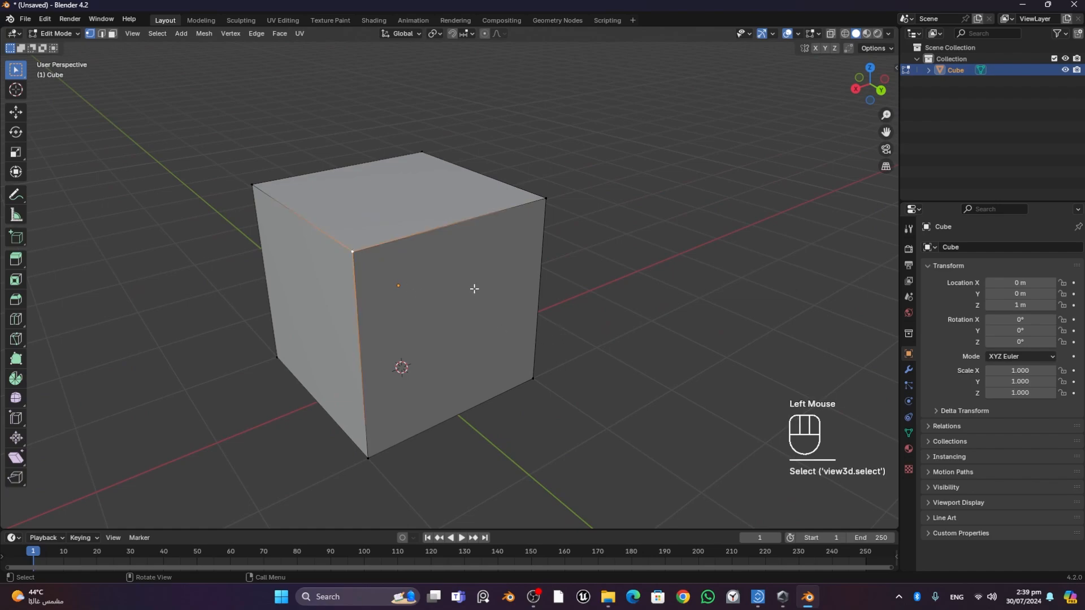
shift+click(546, 198)
shift+click(421, 152)
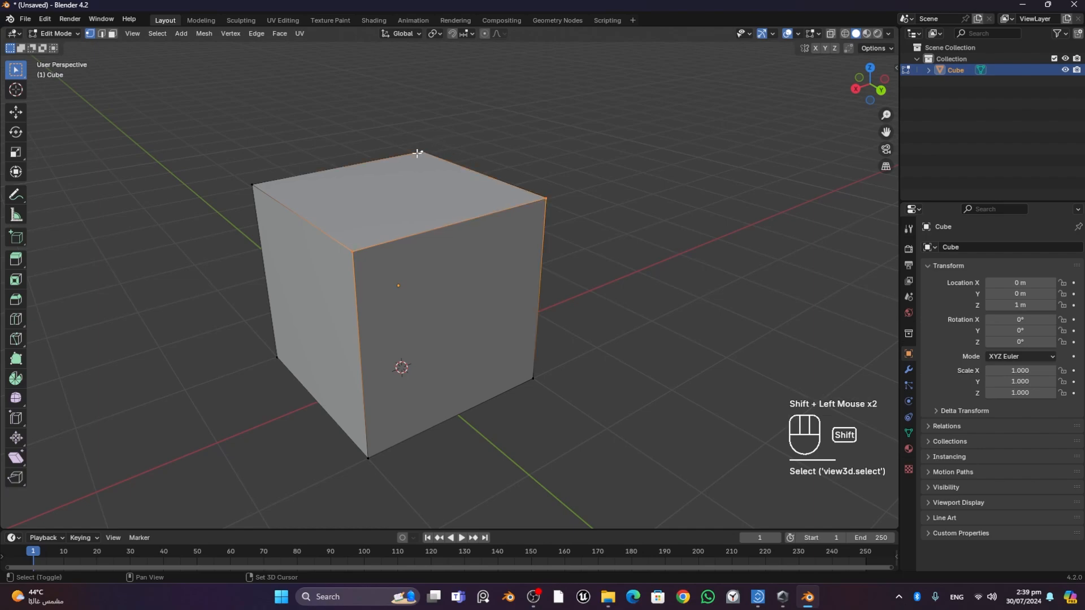
shift+click(252, 184)
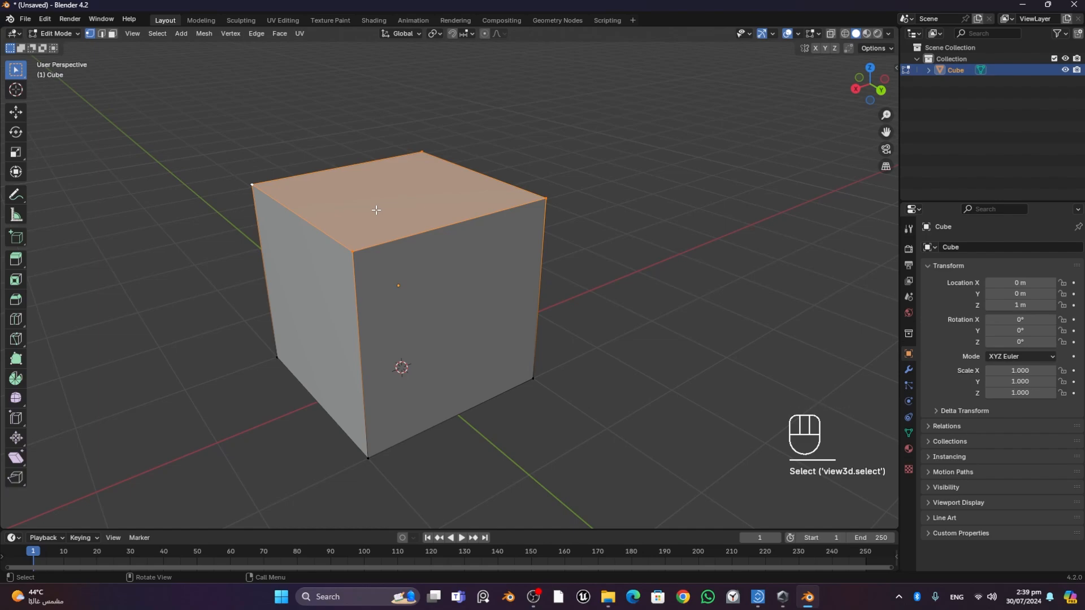
- Scale the four selected top vertices uniformly down to about 0.085
key(s)
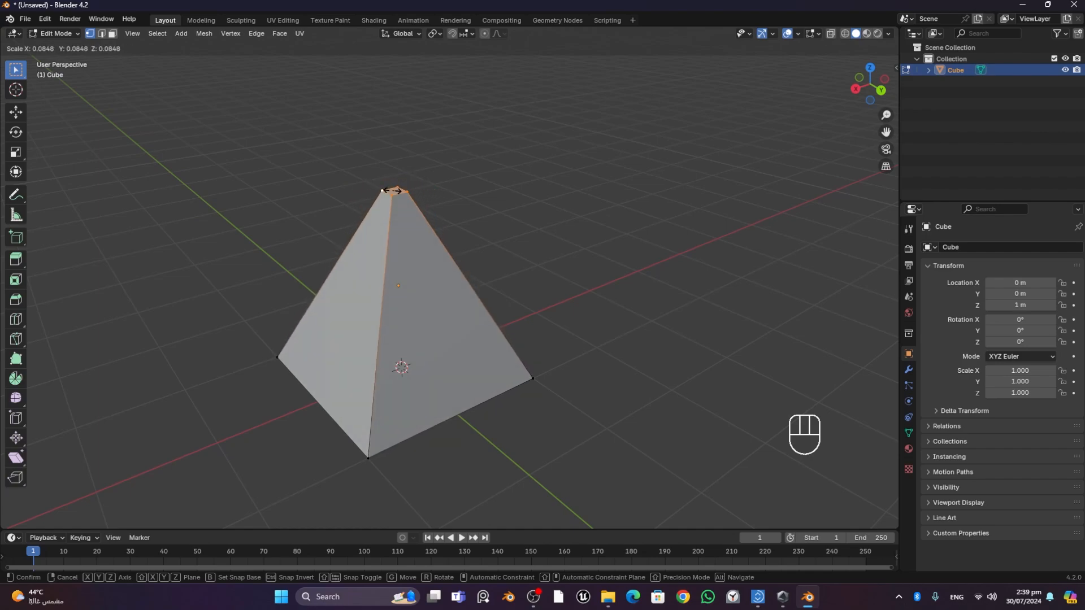
click(396, 191)
middle_drag(582, 257, 511, 240)
scroll(437, 217, up, 1)
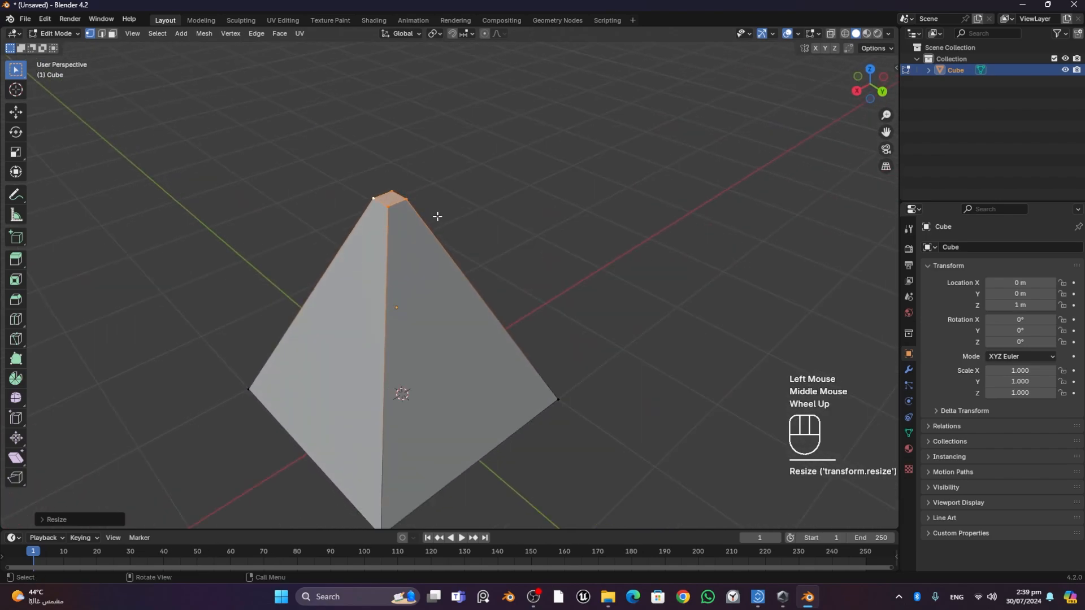
scroll(436, 216, up, 1)
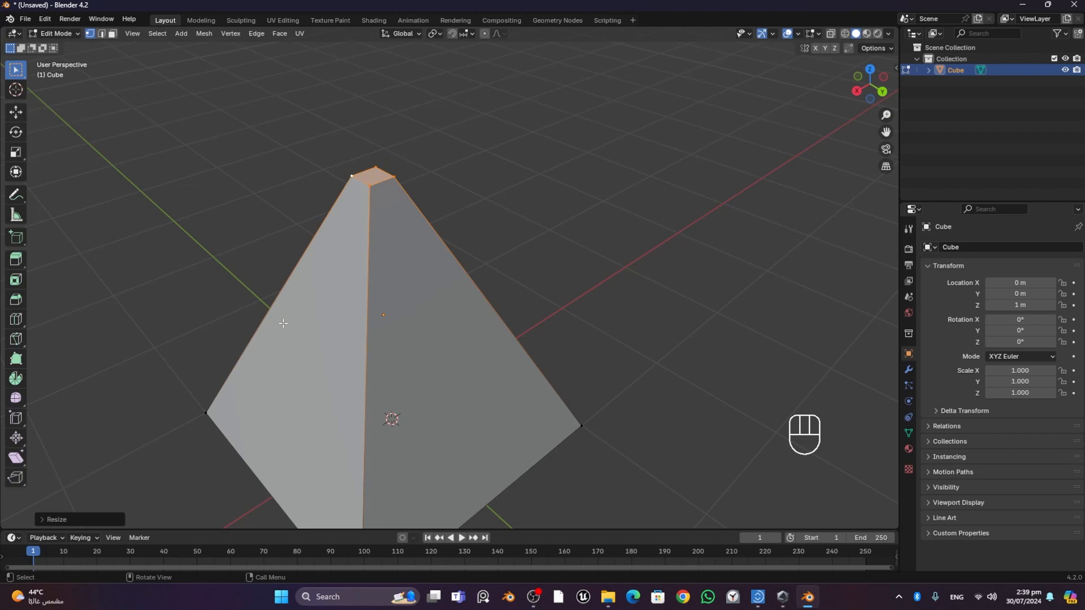
- Try different X, Y and Z scale factors for the last resize of the top vertices
click(40, 520)
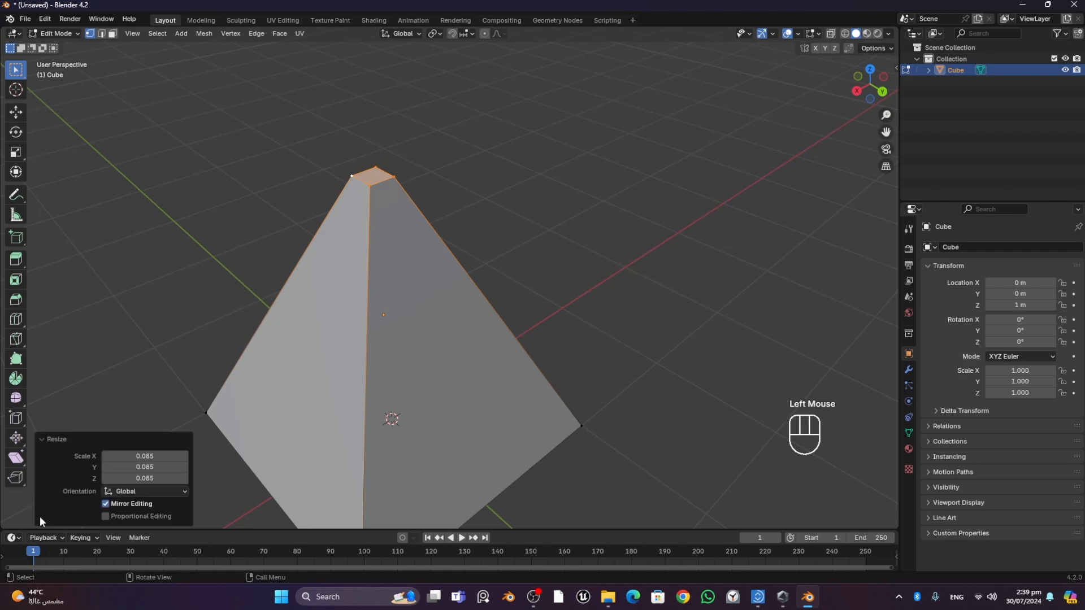
click(143, 456)
drag(143, 456, 100, 478)
click(155, 468)
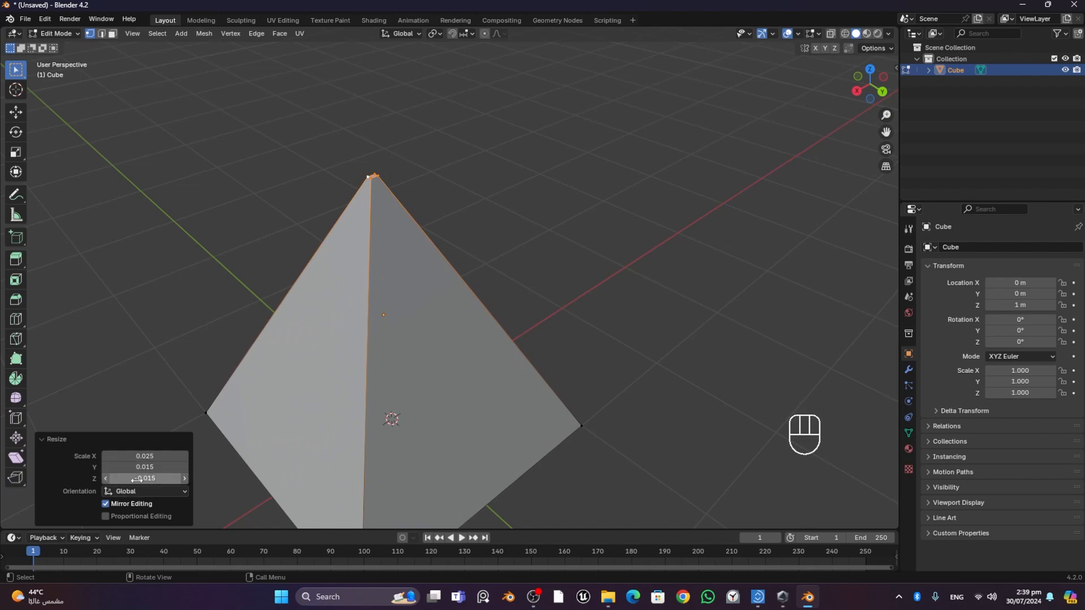
mouse_move(145, 467)
mouse_down()
mouse_move(116, 468)
mouse_move(145, 458)
mouse_up()
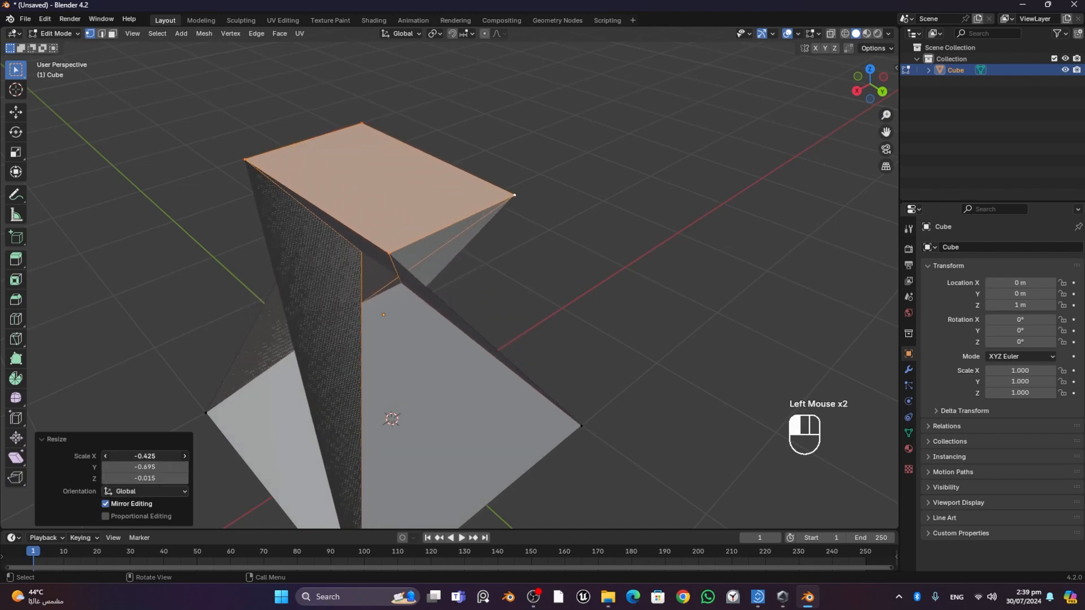
- Set the resize factors of the top vertices to 0 in X, Y and Z, collapsing them into a pyramid apex
click(172, 457)
text(0)
key(Return)
click(158, 467)
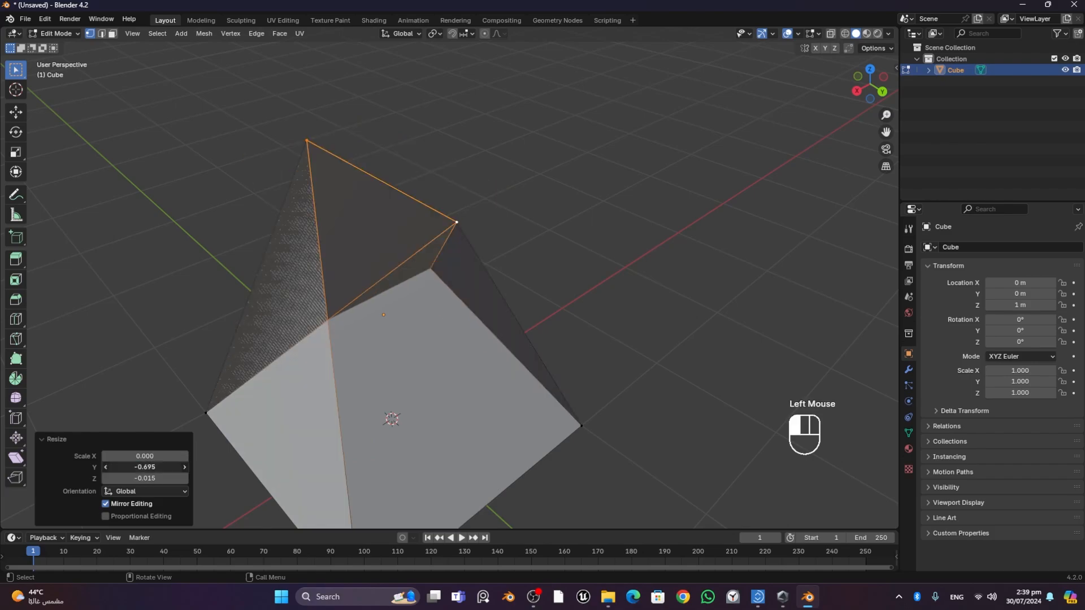
text(0)
key(Return)
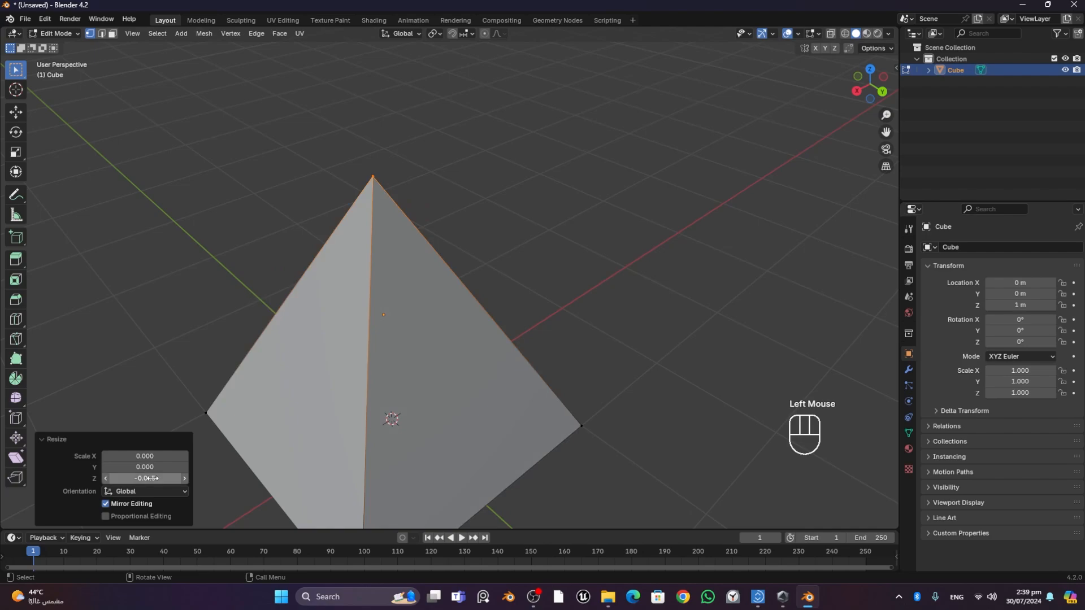
double_click(153, 478)
text(0)
key(Return)
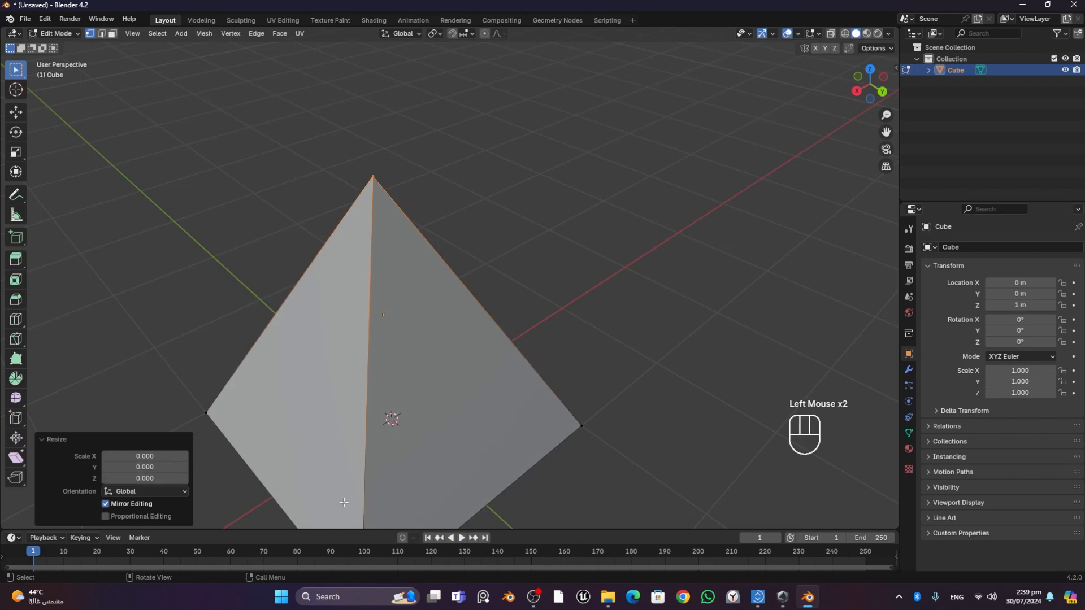
middle_drag(604, 317, 632, 285)
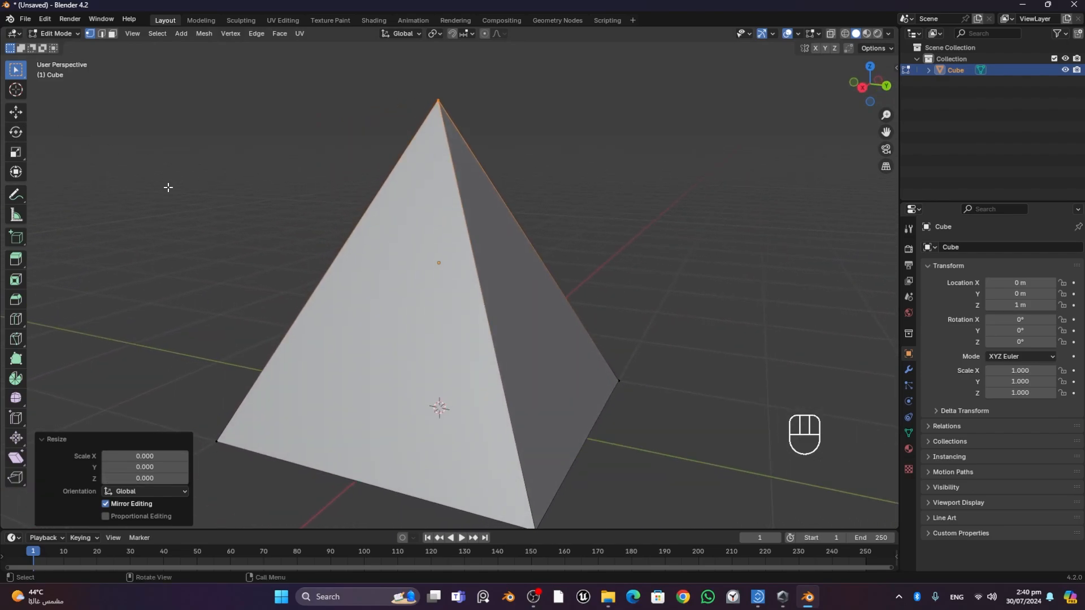
- Try rotating the collapsed apex vertices about the global X axis with the Rotate tool, and undo the rotation
click(16, 132)
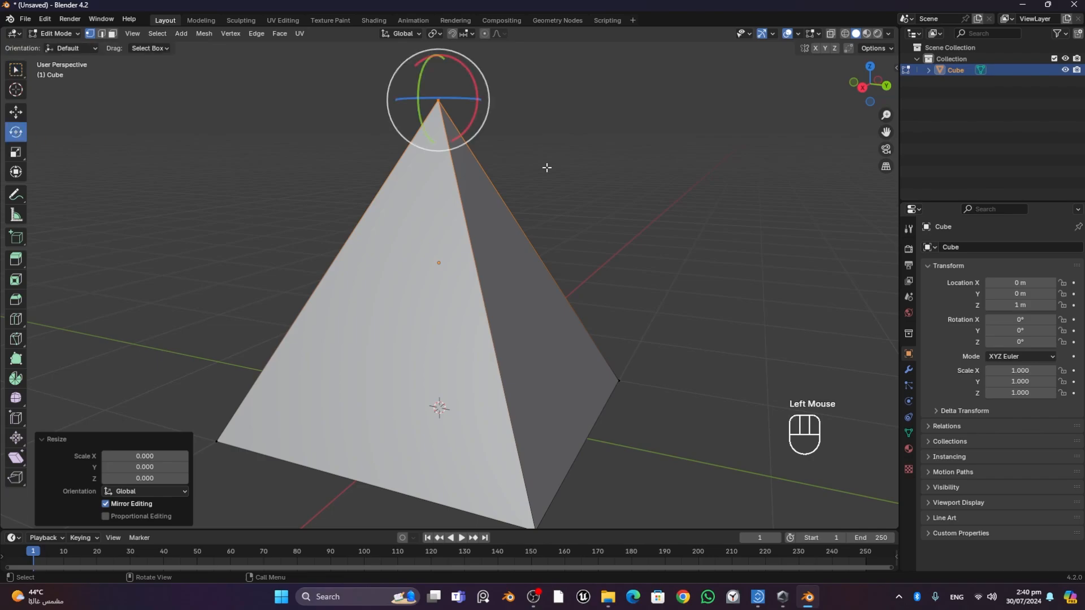
drag(475, 118, 470, 124)
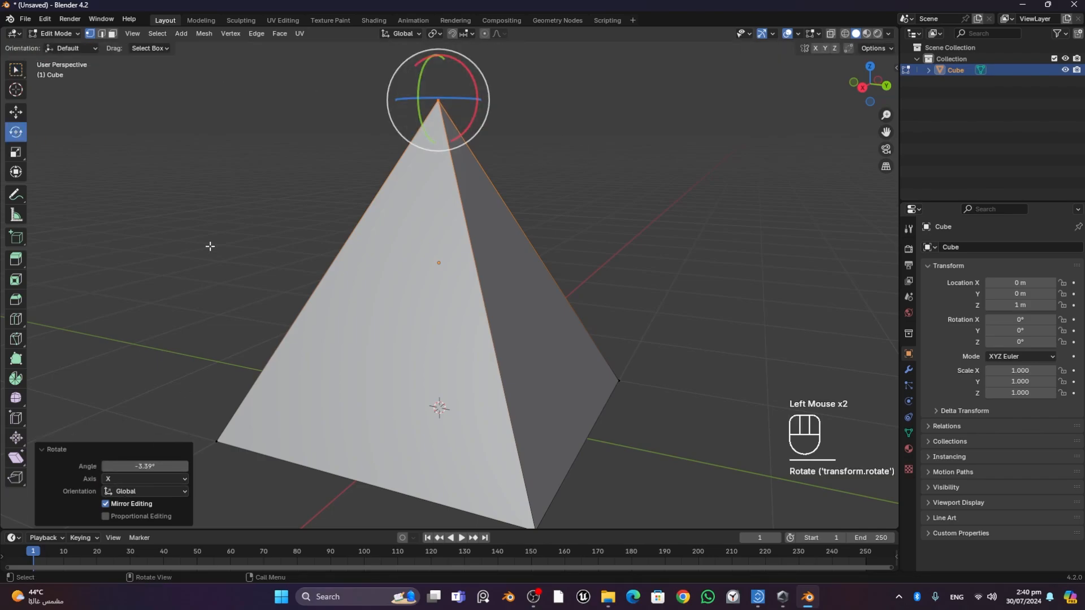
key(ctrl+z)
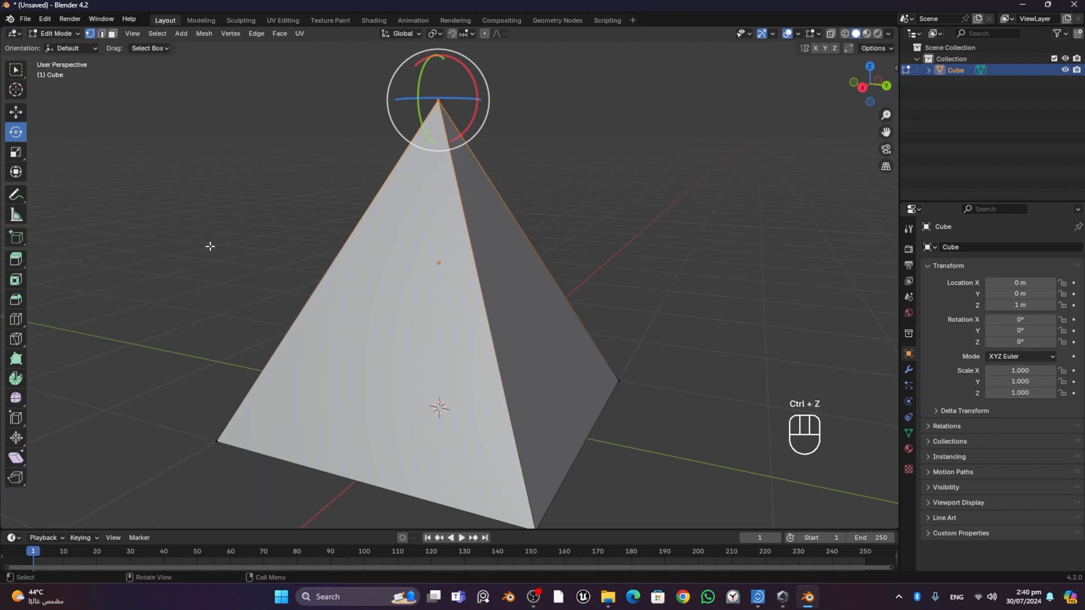
middle_drag(359, 189, 351, 192)
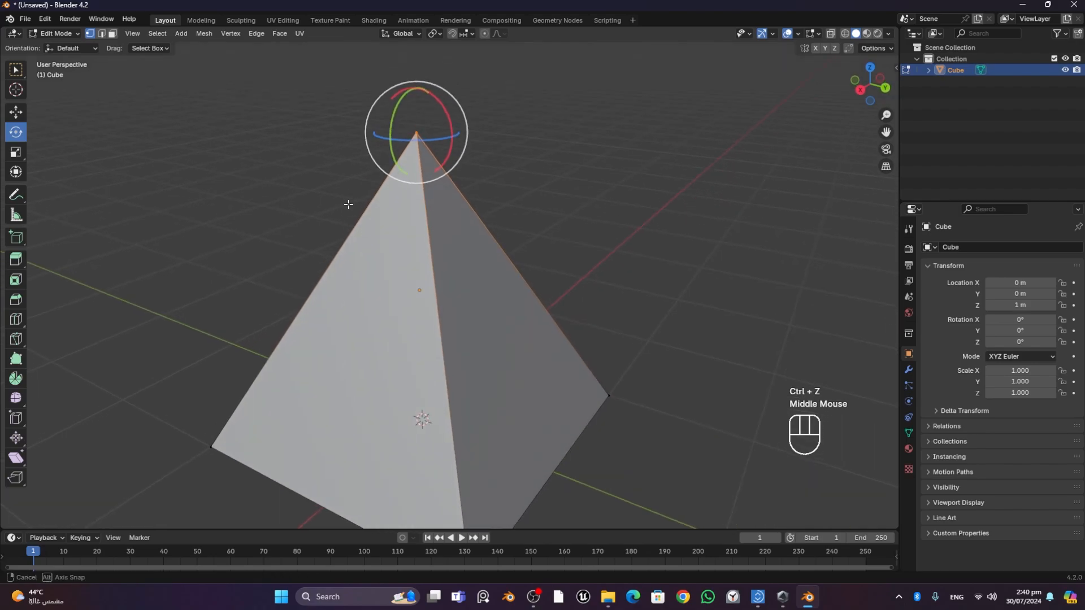
- Activate the Move tool and undo the resize of the top vertices to restore the cube
click(16, 114)
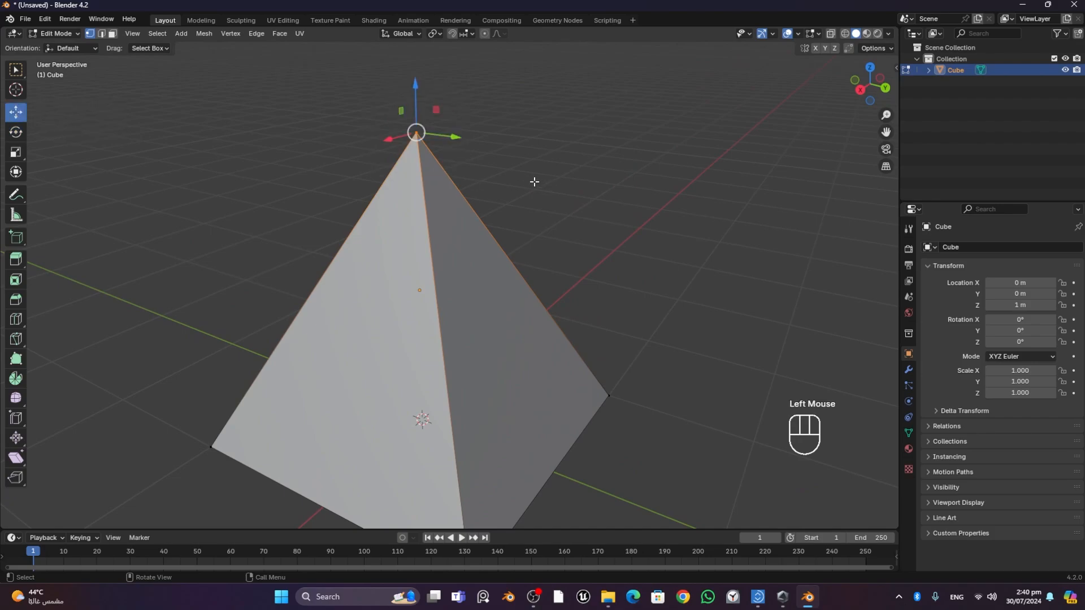
scroll(535, 182, down, 1)
key(ctrl+z)
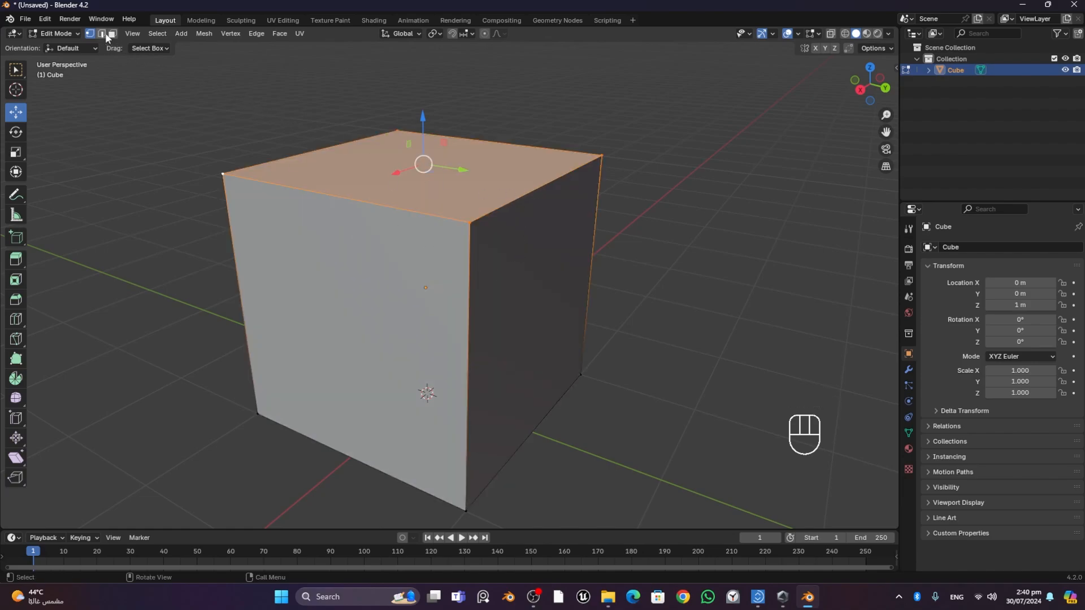
- Switch to edge selection mode, clear the selection, and select all four top edges of the cube together
key(2)
click(537, 112)
key(2)
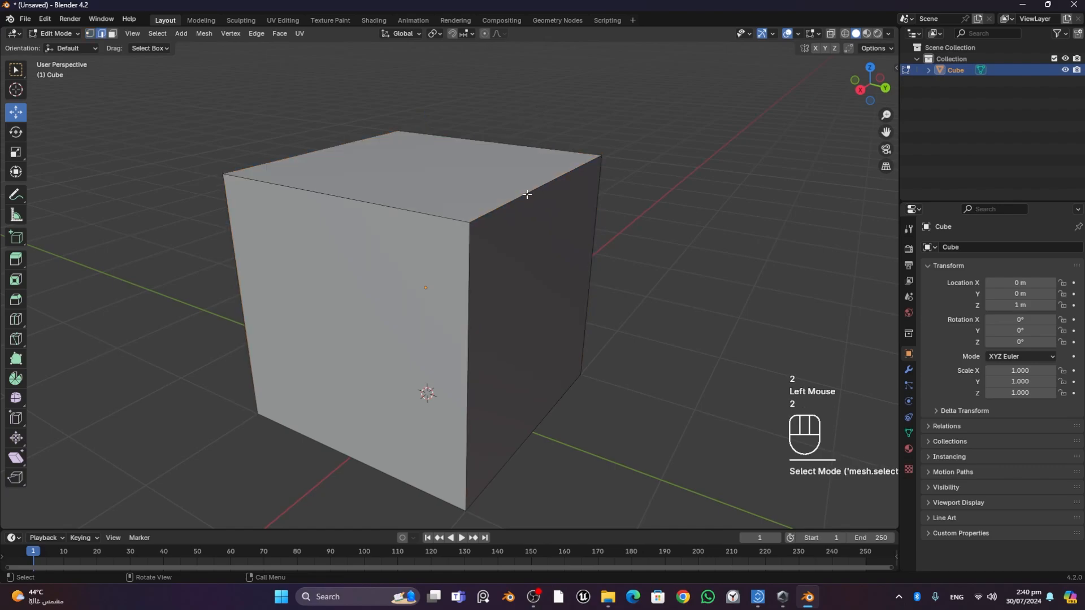
click(528, 194)
shift+click(389, 206)
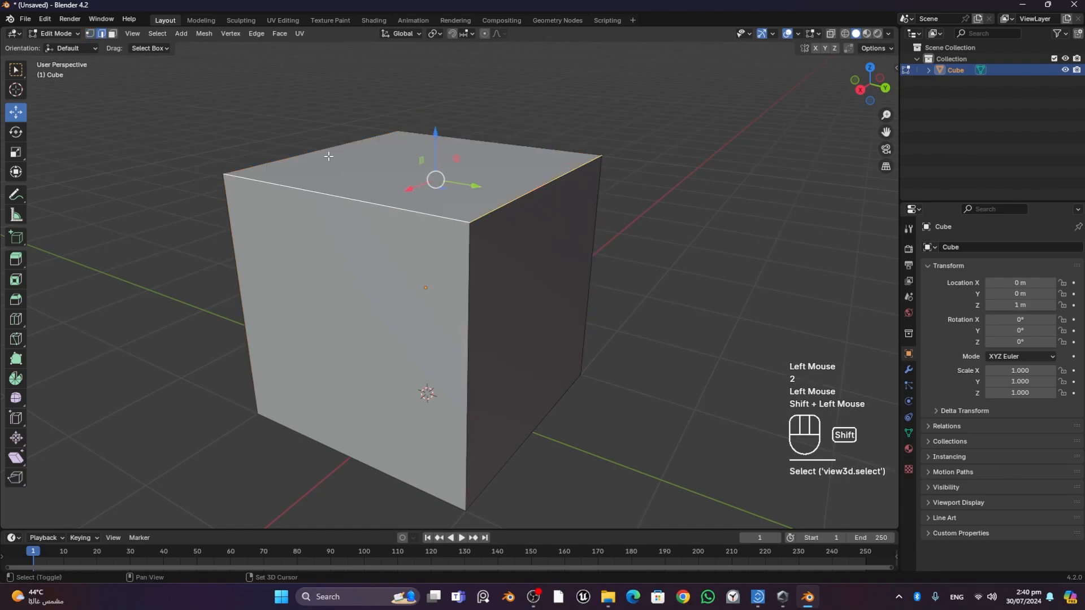
shift+click(328, 151)
shift+click(507, 144)
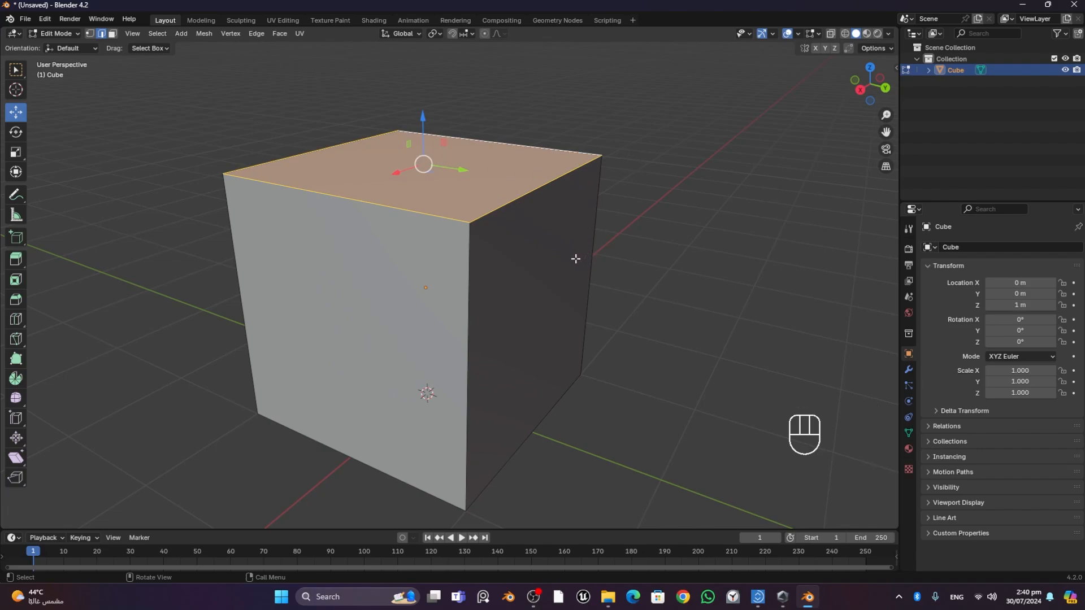
- Scale the four top edges down to about 0.158, and scale them again by 0 to form a pyramid
key(s)
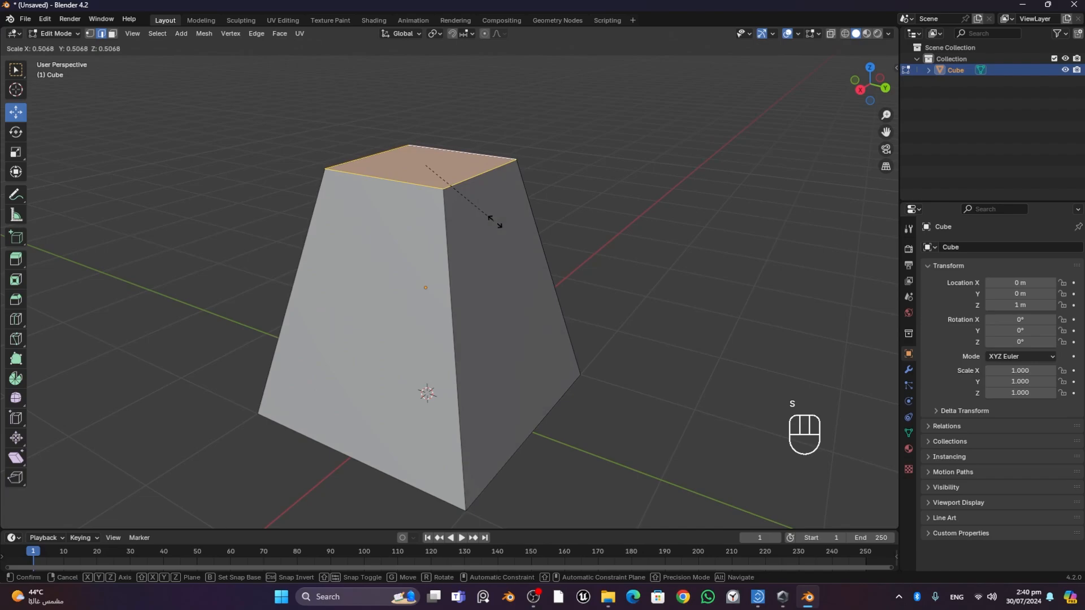
click(438, 188)
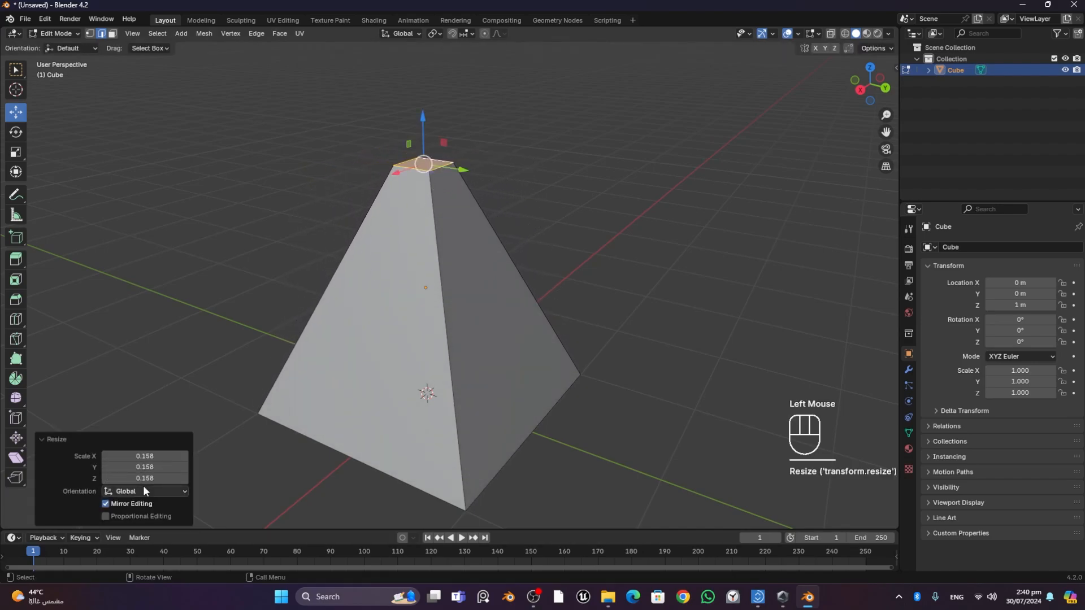
key(s)
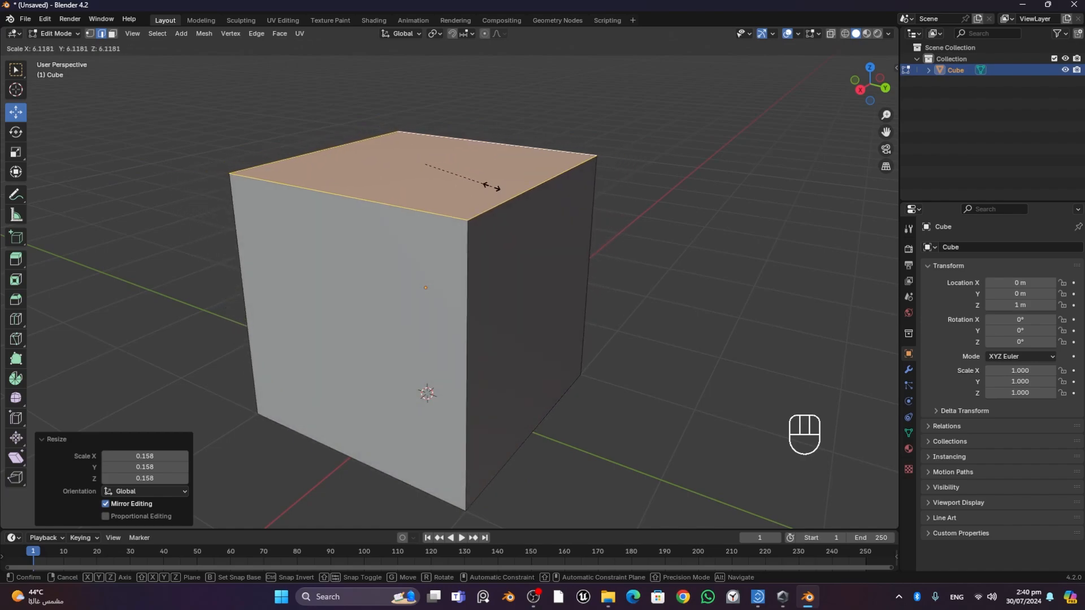
key(KP_0)
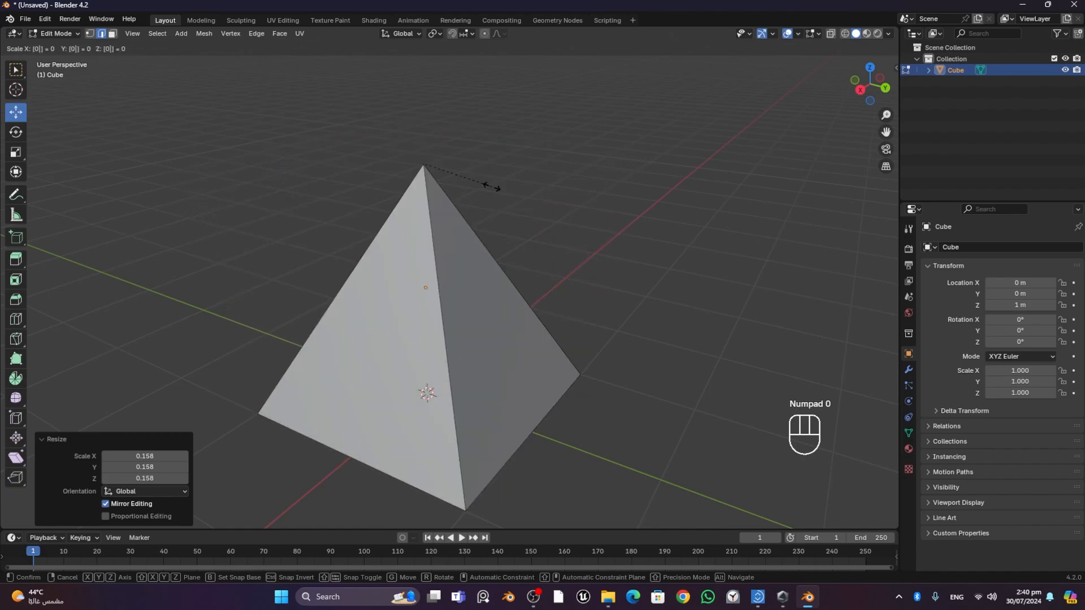
key(KP_Enter)
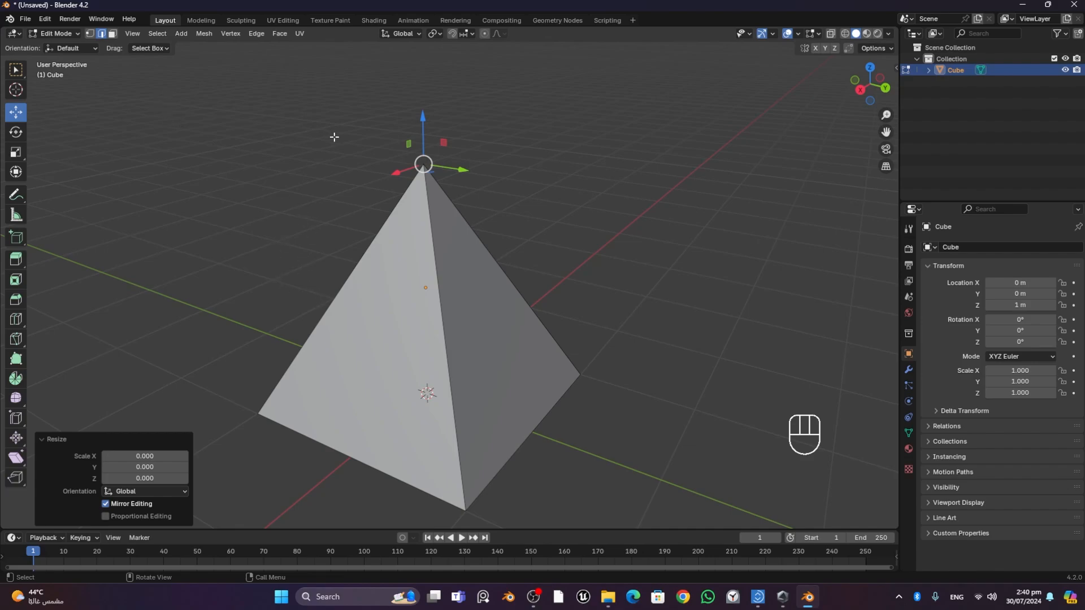
- Undo both scalings of the top edges to restore the cube
key(ctrl)
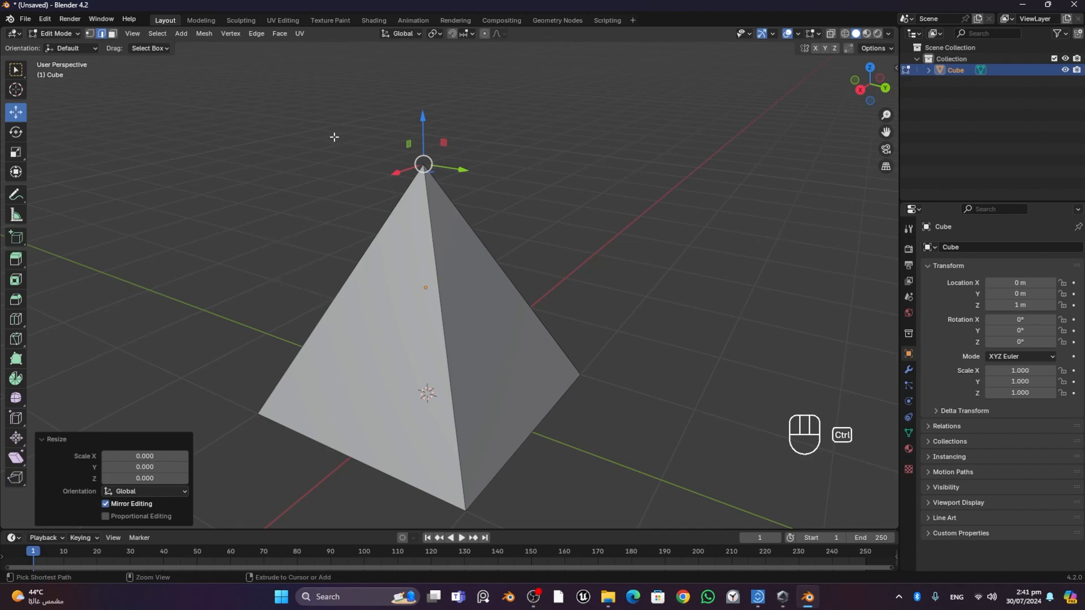
key(ctrl+z)
key(ctrl+z)
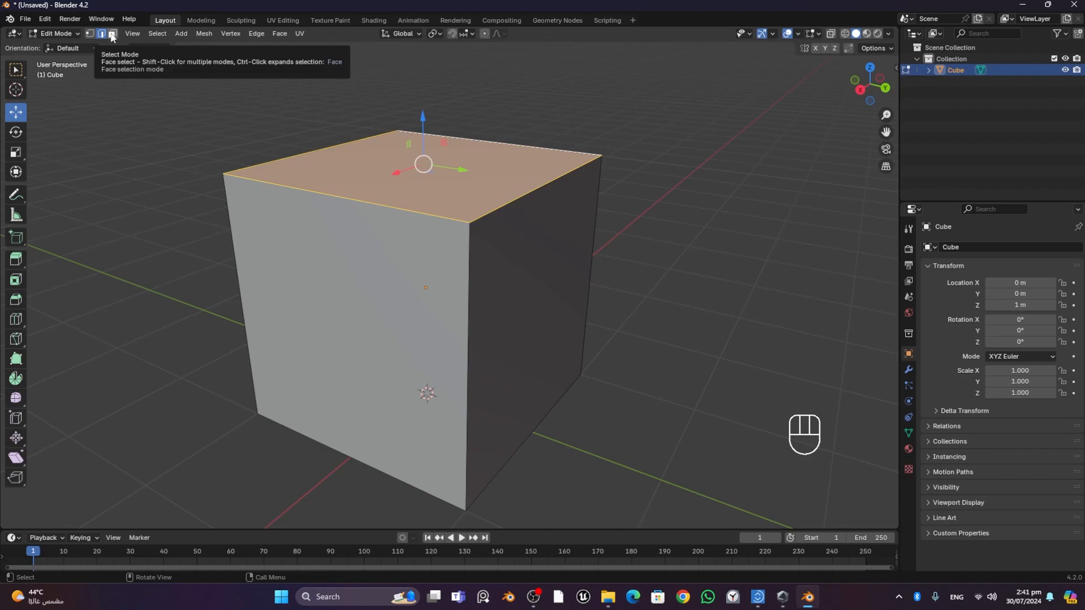
- Clear the selection, switch to face selection mode, and select the cube's top face
click(160, 113)
key(3)
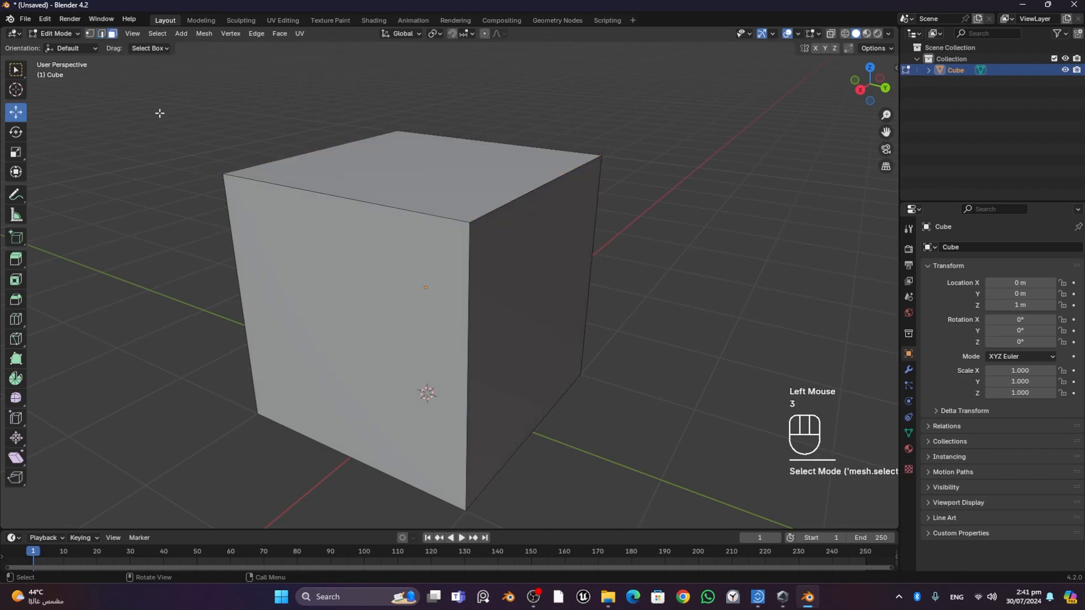
click(410, 184)
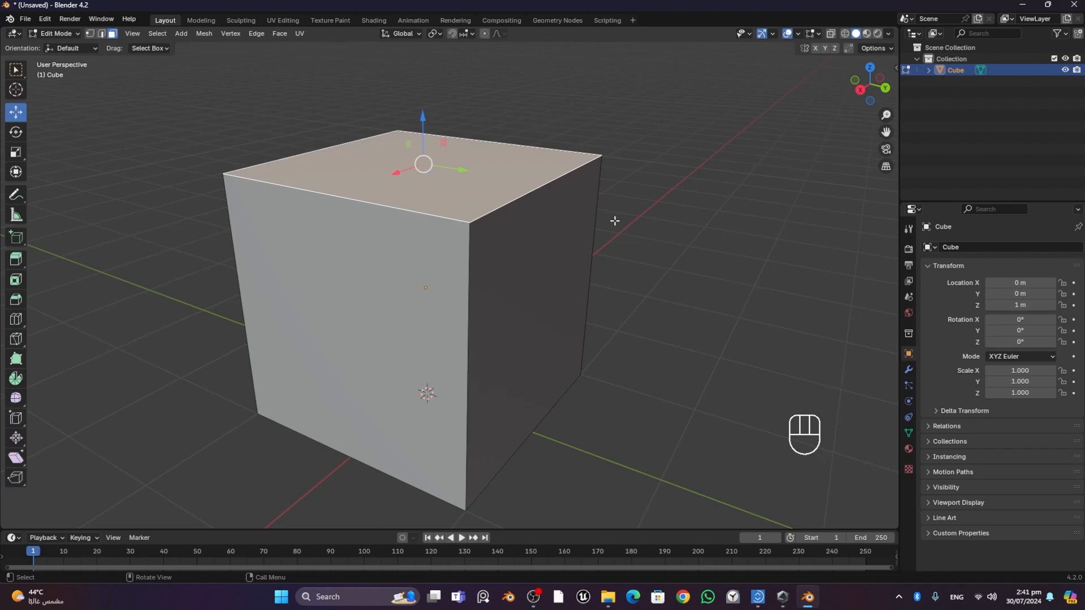
key(s)
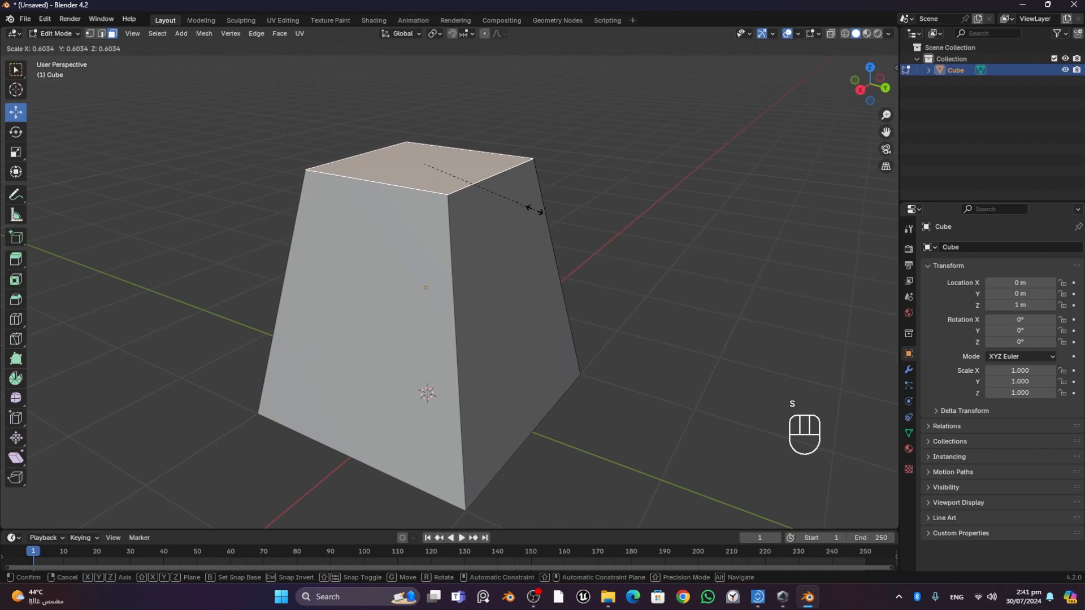
key(KP_0)
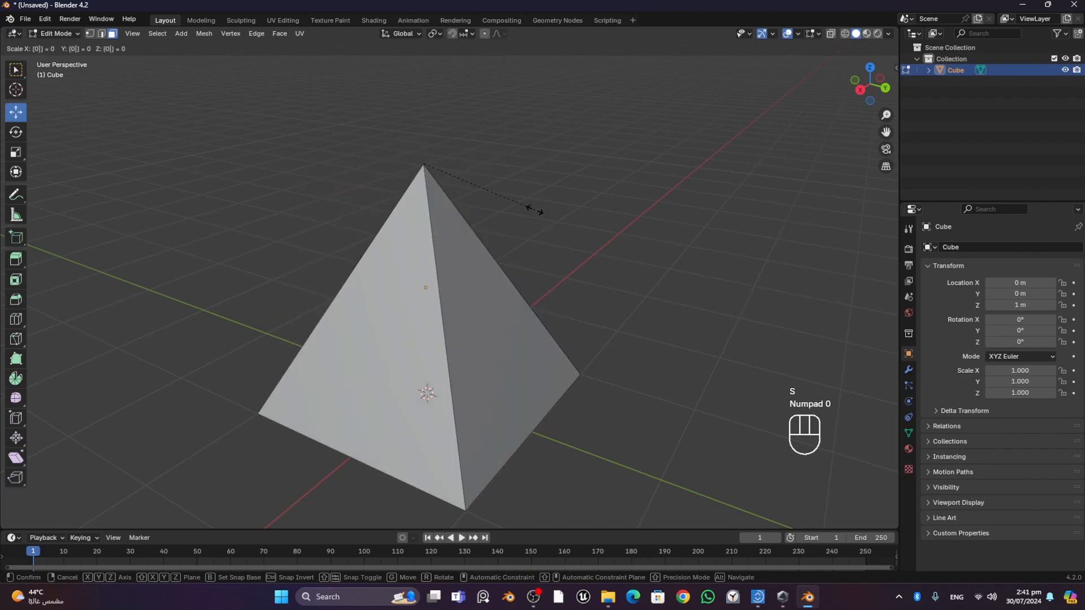
key(Escape)
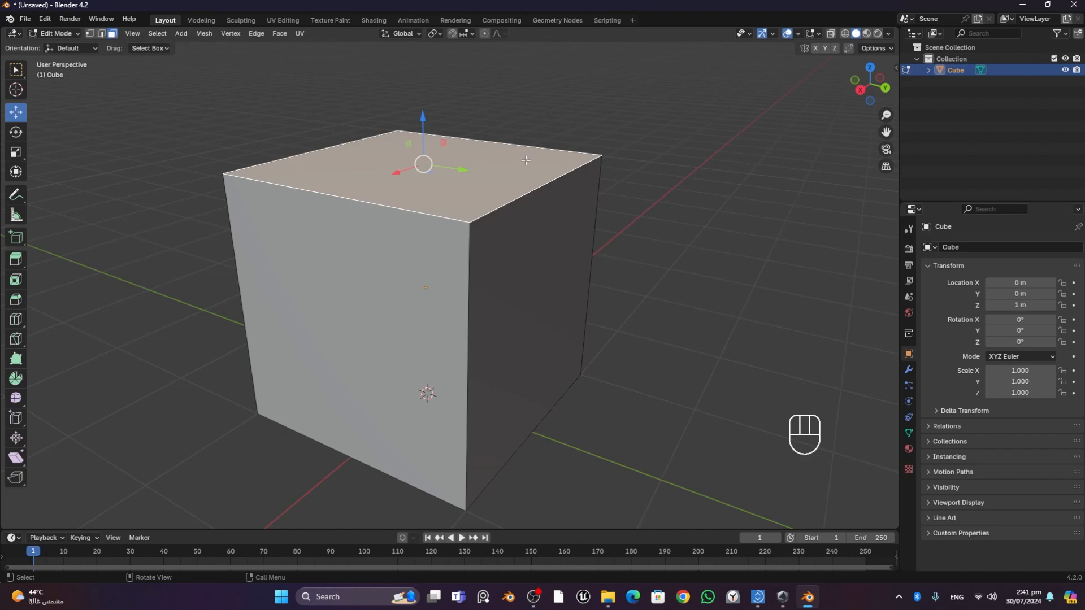
- Scale the top face uniformly by 0 to turn the cube into a pyramid
key(s)
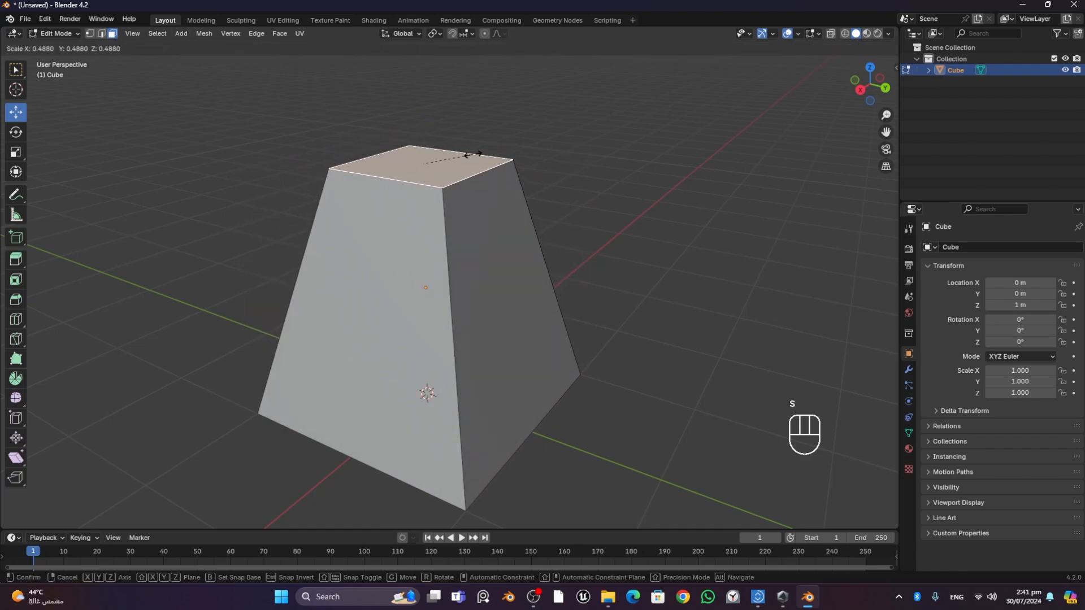
key(KP_0)
key(Return)
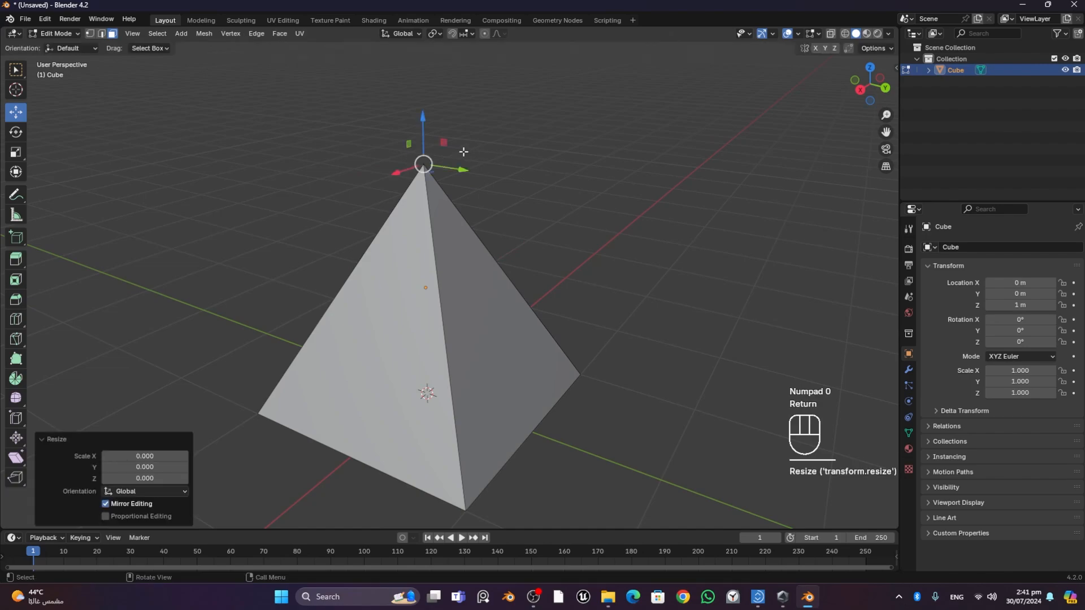
mouse_move(568, 177)
middle_down()
mouse_move(450, 167)
mouse_move(576, 172)
middle_up()
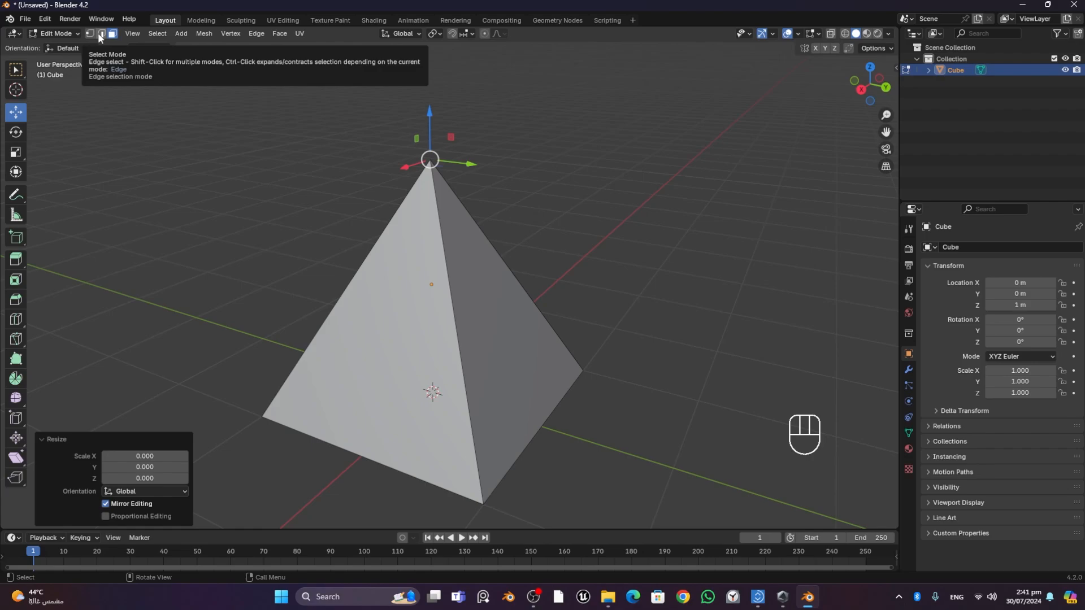
middle_drag(645, 245, 613, 241)
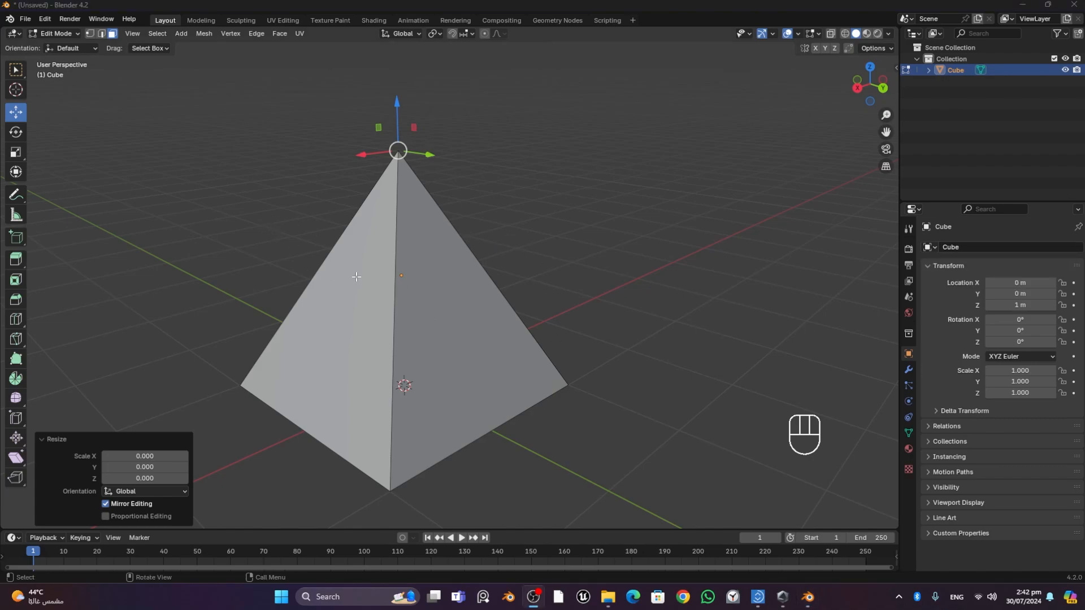
- Undo the top face's scaling to restore the cube
click(492, 159)
key(ctrl+z)
key(ctrl+z)
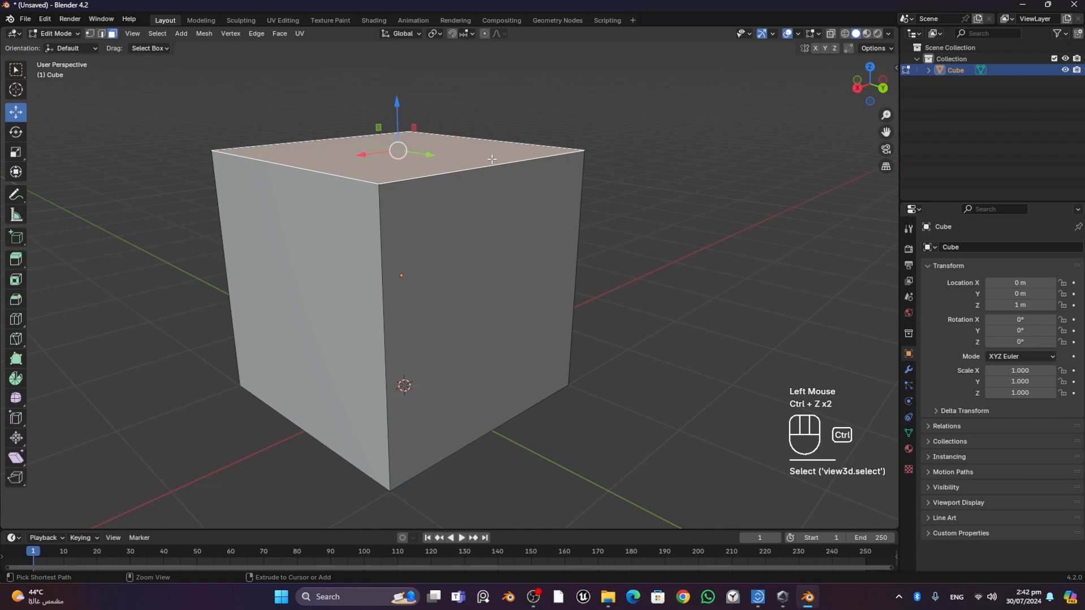
- Enable vertex, edge and face selection modes together
click(89, 33)
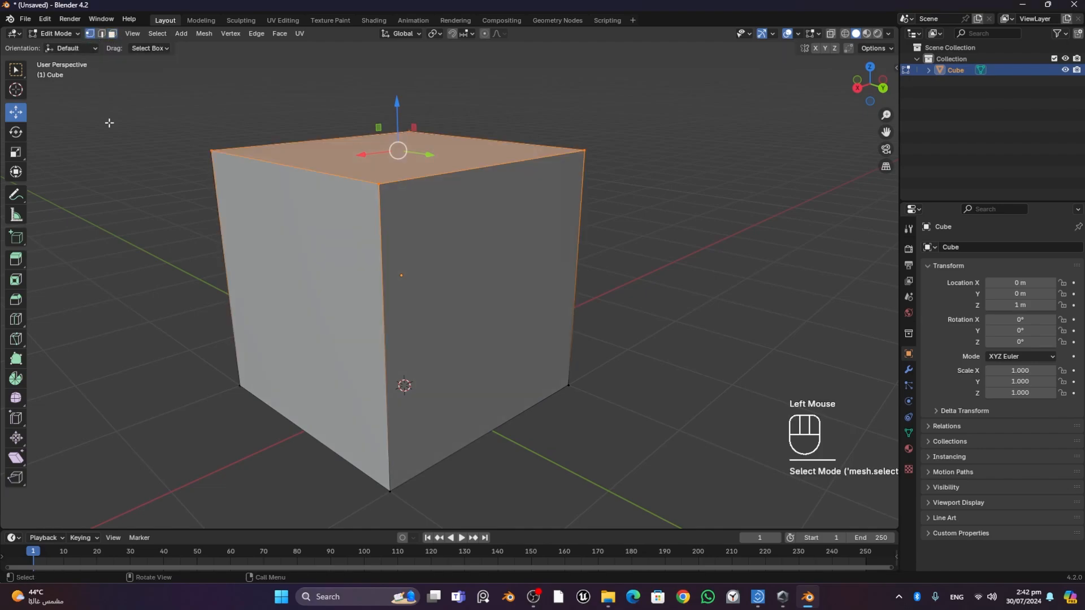
key(shift)
shift+click(100, 34)
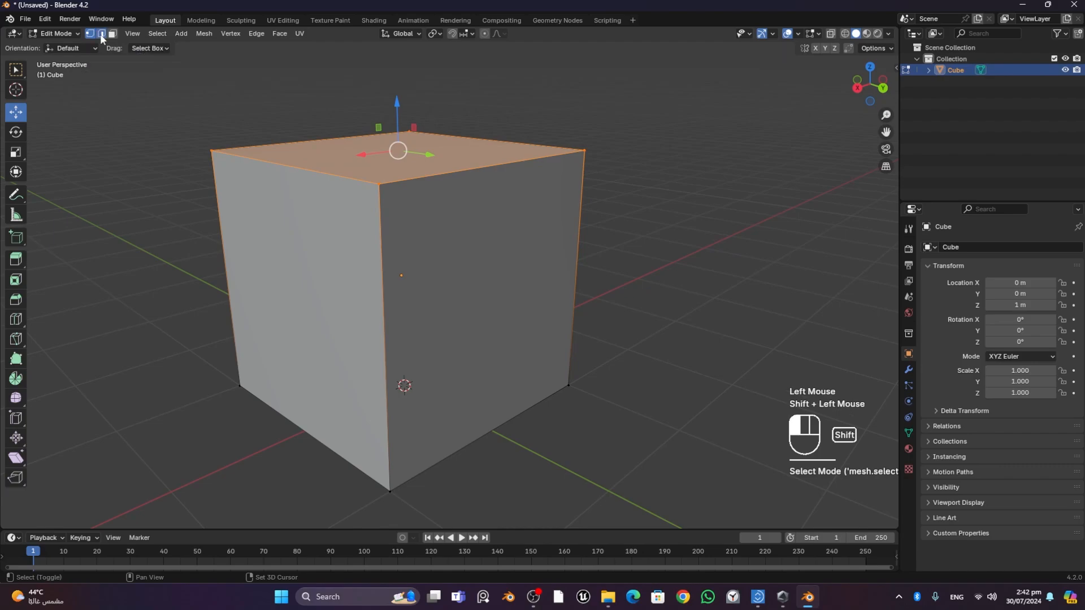
shift+click(113, 34)
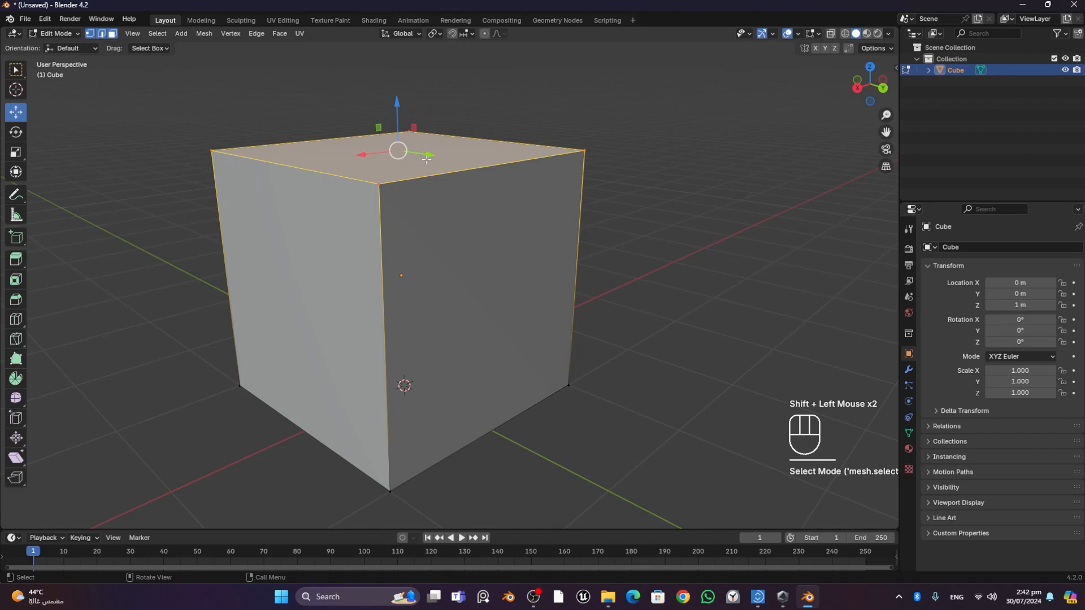
- Move the top face about -0.076 m along Y, and move the positive-Y side face slightly outward along Y
mouse_move(426, 160)
mouse_down()
mouse_move(537, 157)
mouse_move(418, 160)
mouse_up()
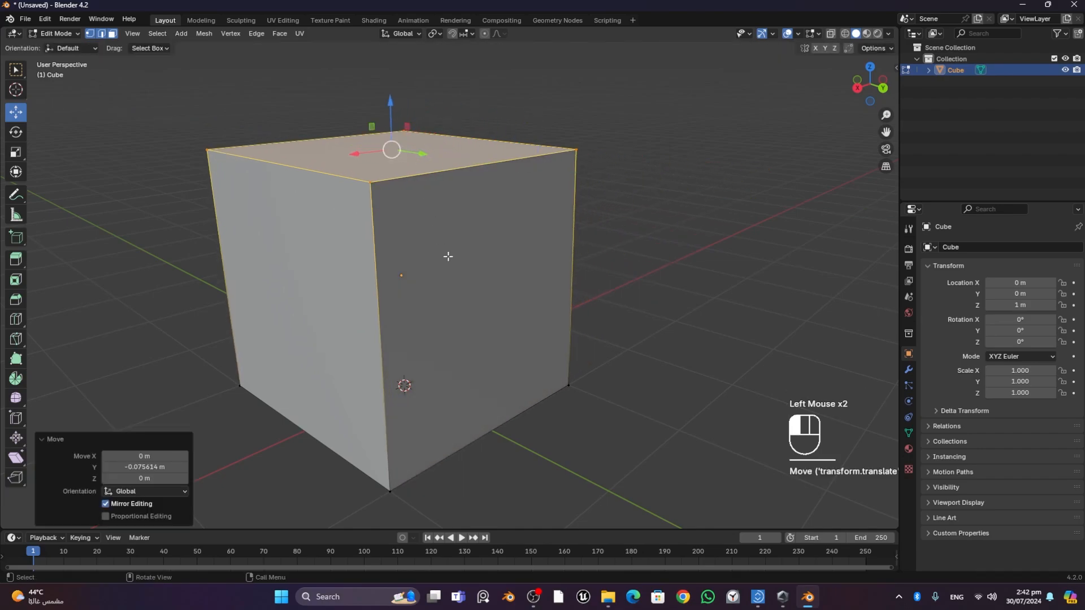
click(447, 256)
drag(515, 313, 622, 224)
- Select the top edge of the positive-Y face, lower it about 0.592 m along Z, and shift it inward along Y
click(515, 172)
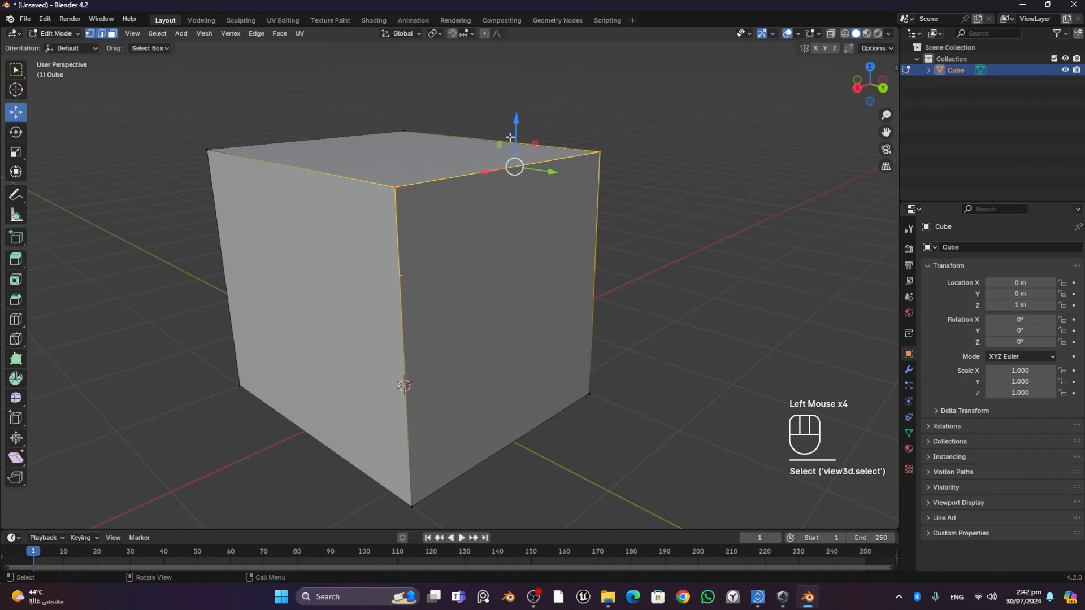
drag(512, 137, 575, 296)
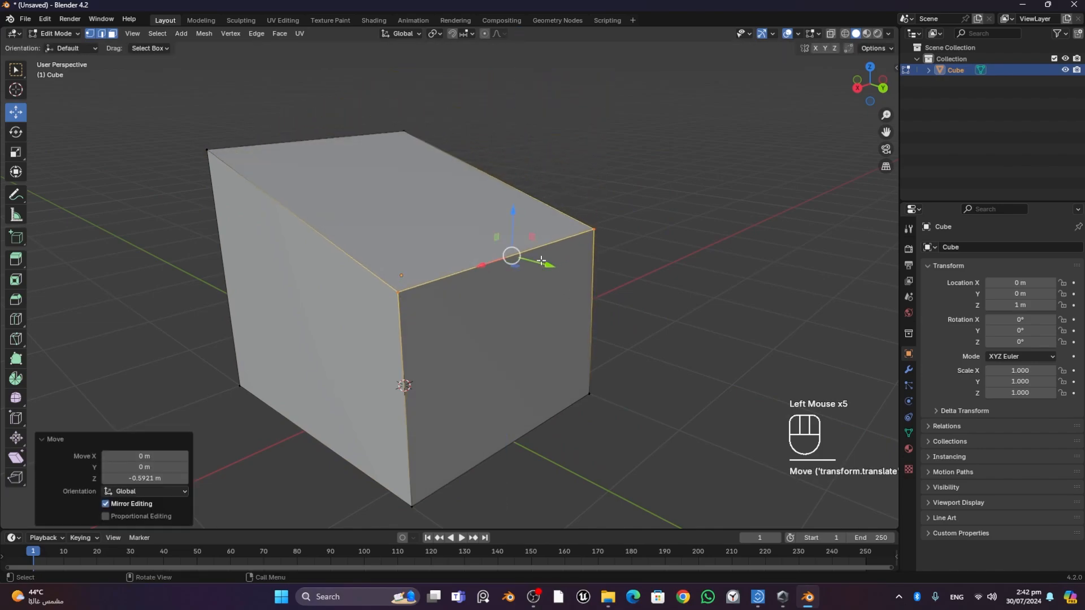
drag(541, 261, 494, 245)
- Move the near vertex of that edge about 0.899 m along X, and move its other vertex along X the opposite way
click(372, 296)
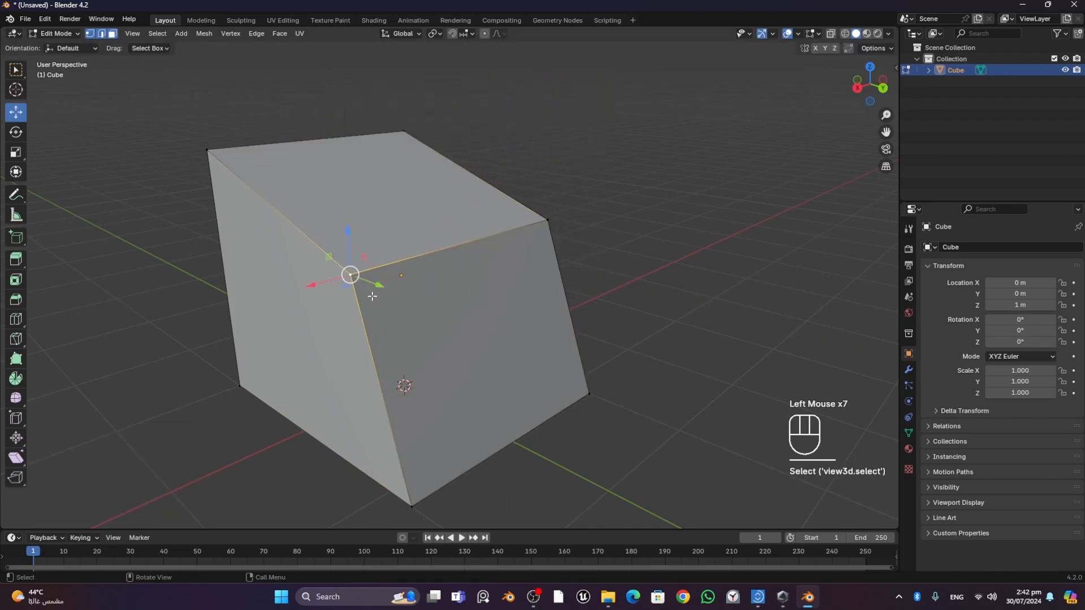
drag(319, 287, 175, 327)
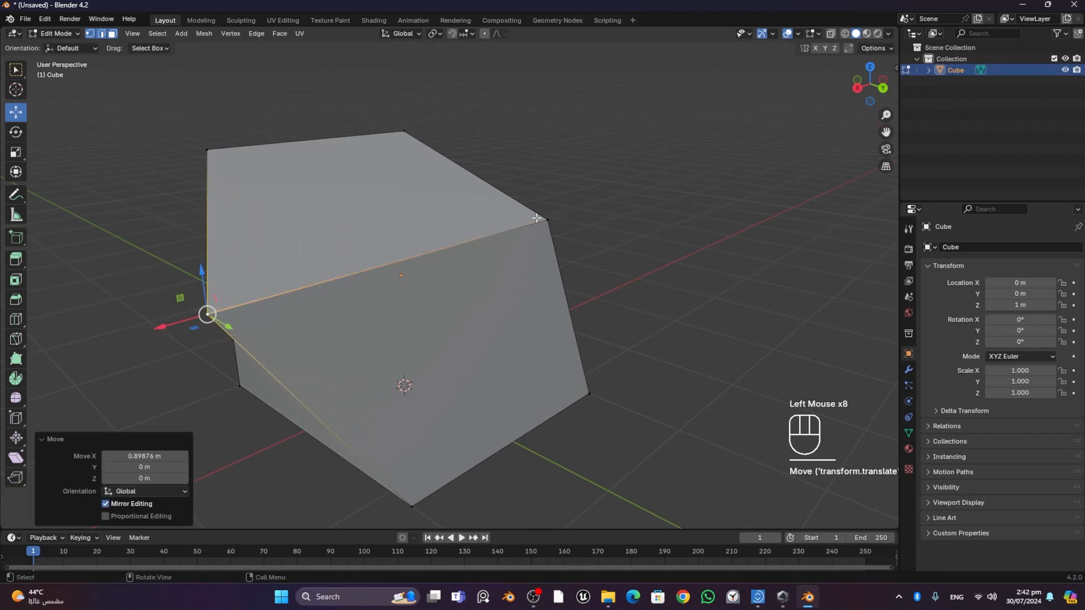
click(547, 222)
drag(502, 234, 650, 192)
middle_drag(402, 321, 458, 339)
- Undo the vertex and edge moves back to the box shape with the top edge selected
key(ctrl+z)
key(ctrl+z)
key(ctrl+z)
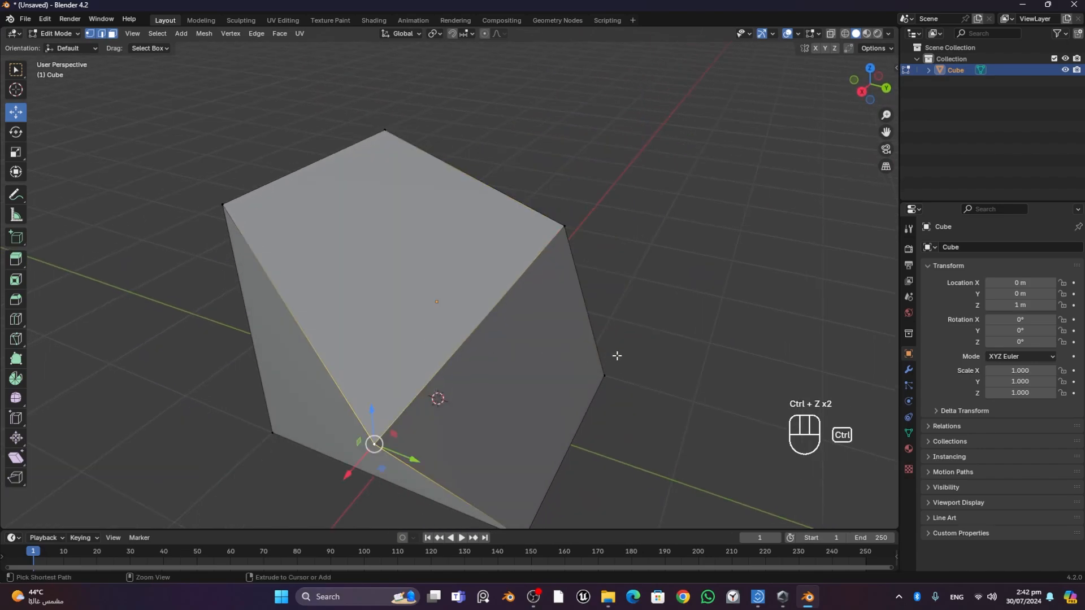
key(ctrl+z)
key(ctrl+z)
key(ctrl+z)
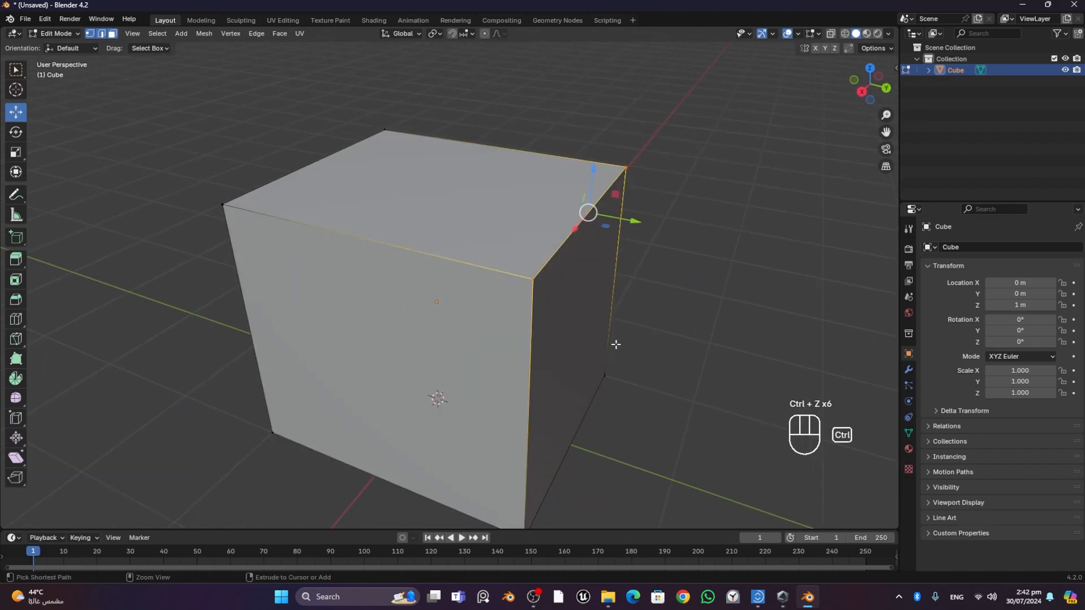
- Clear the selection and restrict the selection mode to vertices only
middle_drag(574, 255, 665, 250)
click(684, 242)
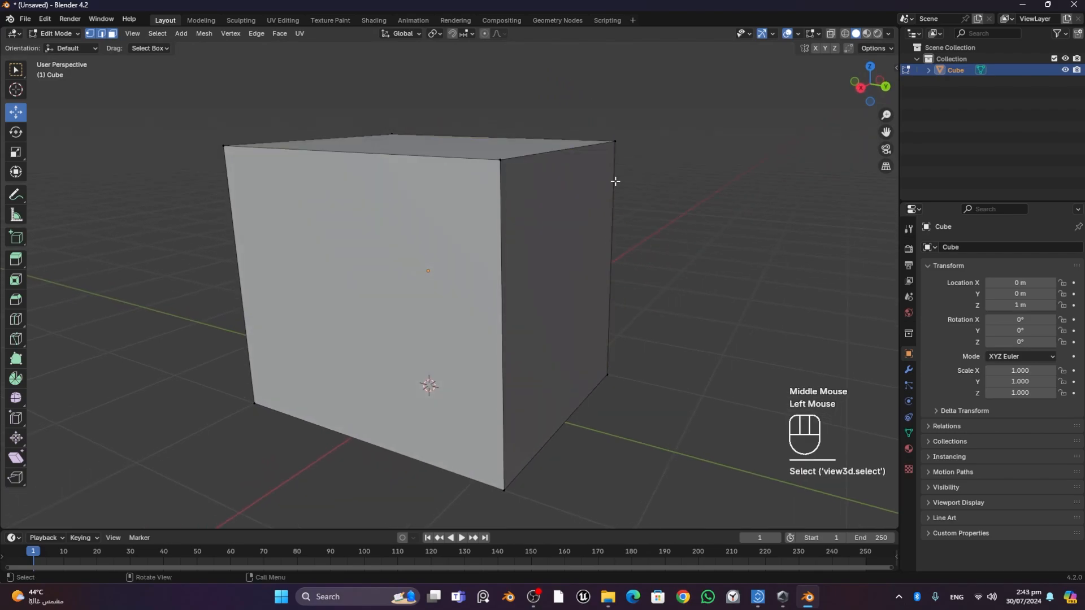
click(90, 32)
click(91, 33)
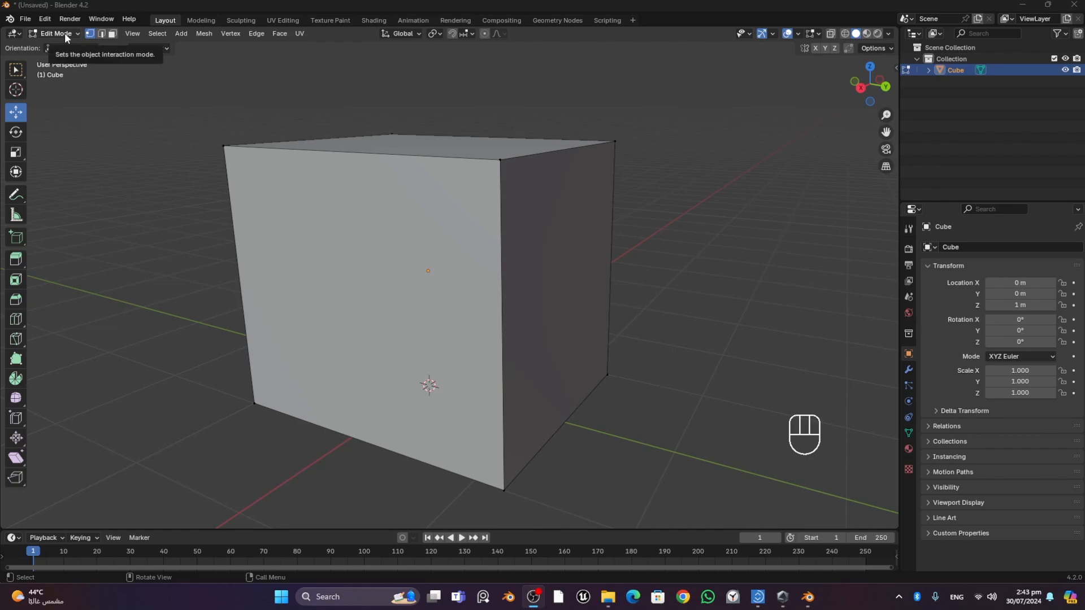
- Switch to Object Mode and deselect the cube
click(98, 83)
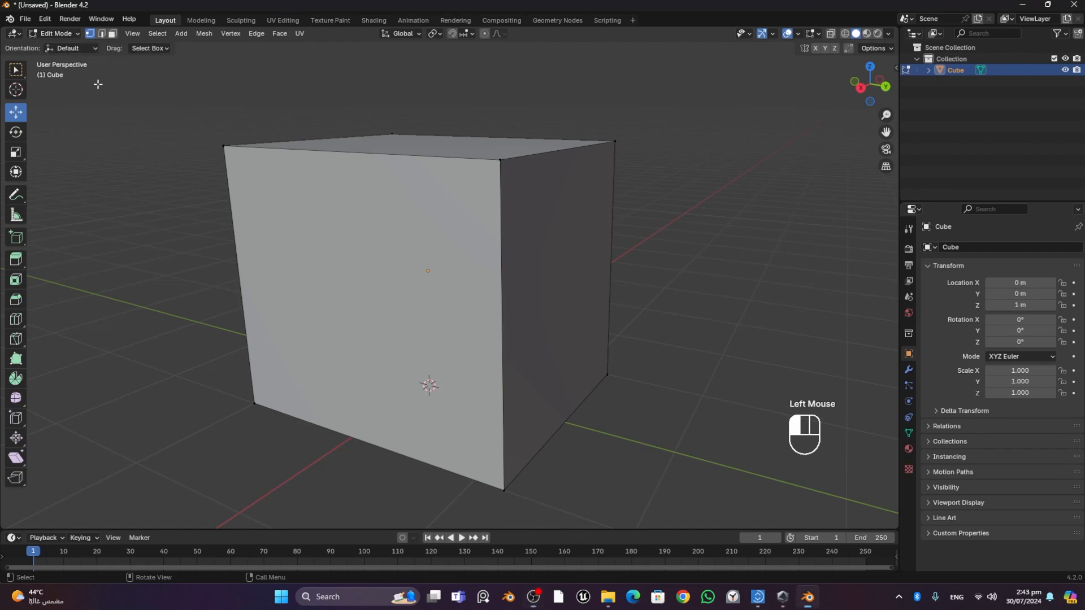
key(Tab)
click(717, 285)
scroll(576, 262, down, 2)
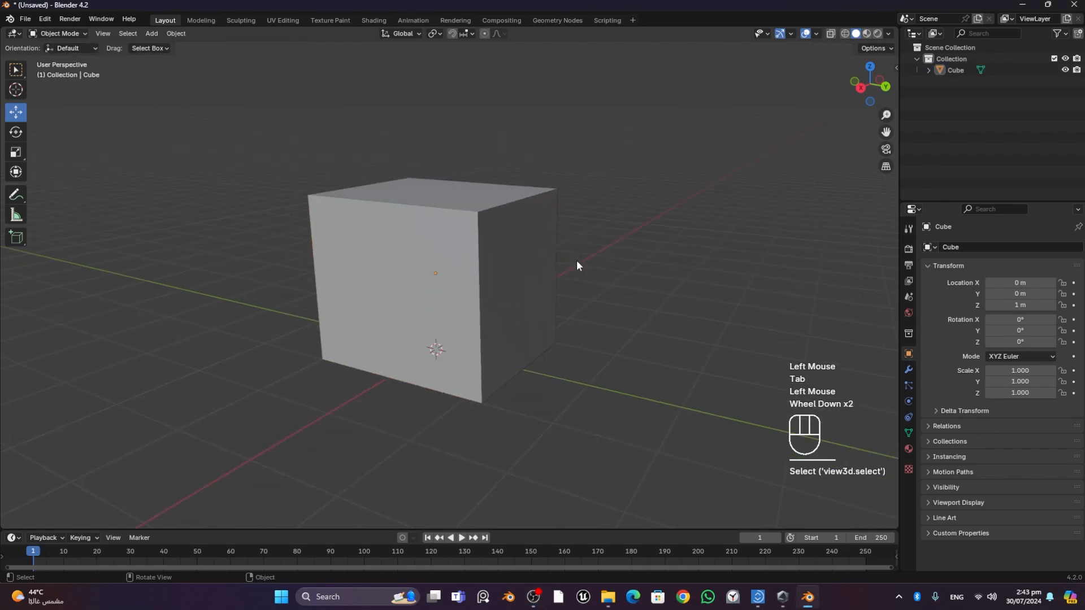
- Select the cube and open its context menu in Object Mode
shift+middle_drag(528, 270, 402, 220)
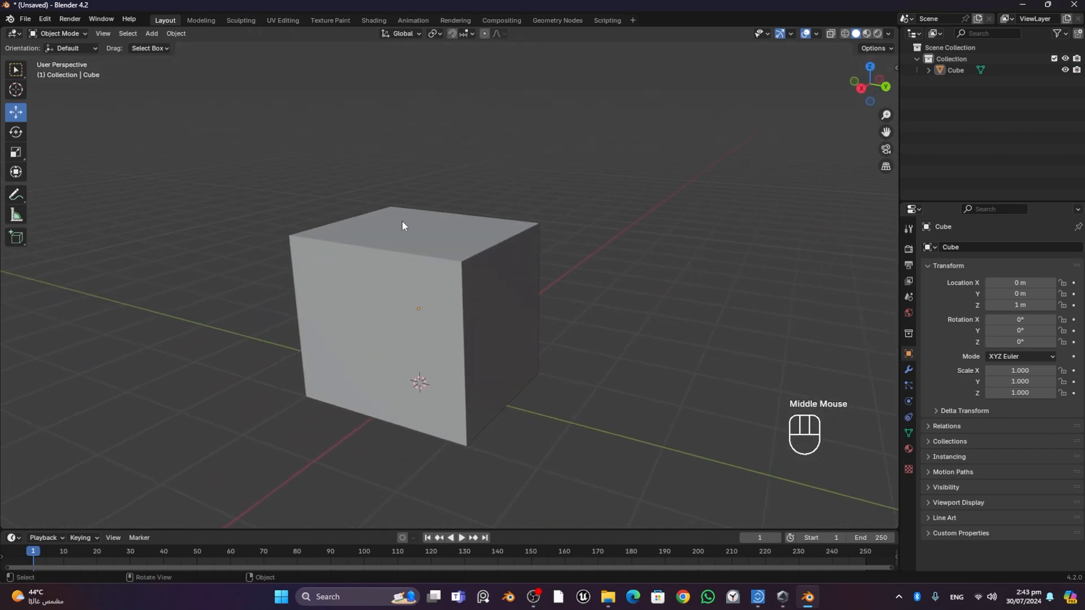
click(402, 220)
right_click(458, 249)
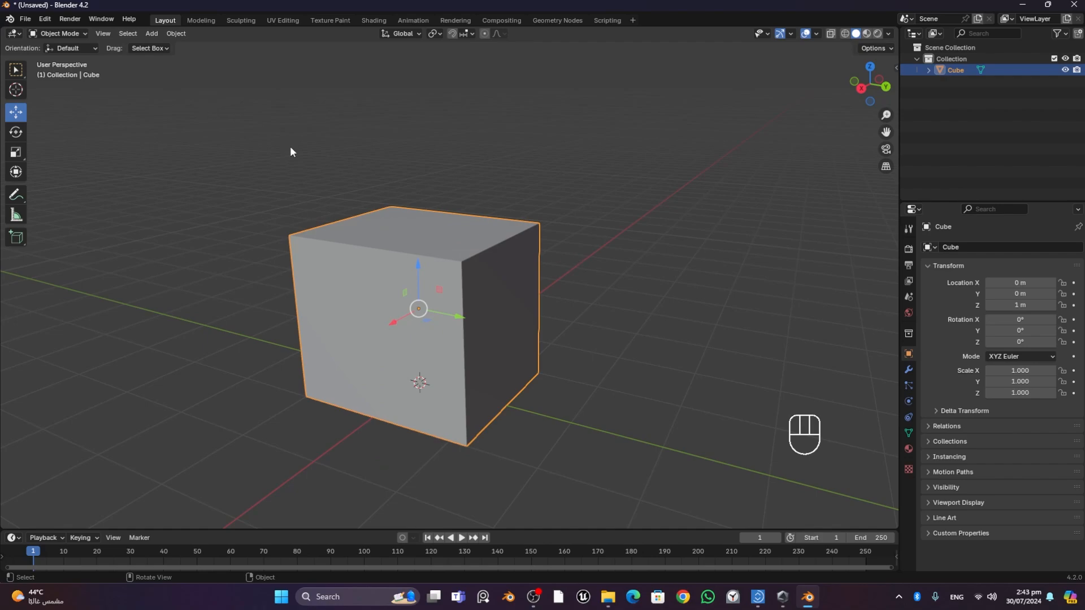
- Enter Edit Mode on the cube and open the context menu for vertex selection mode
key(Tab)
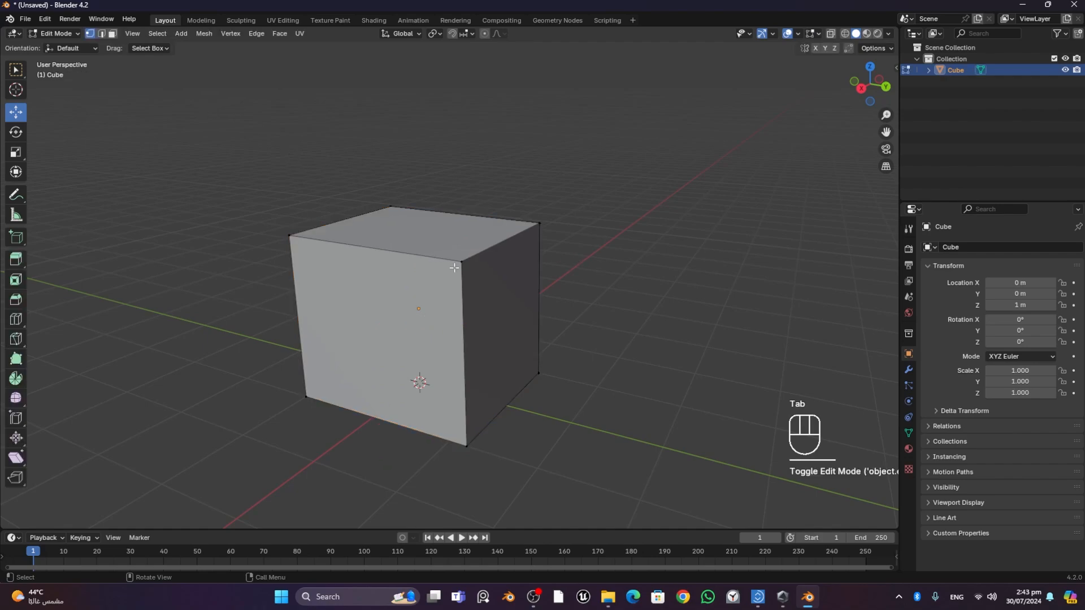
click(438, 236)
right_click(424, 255)
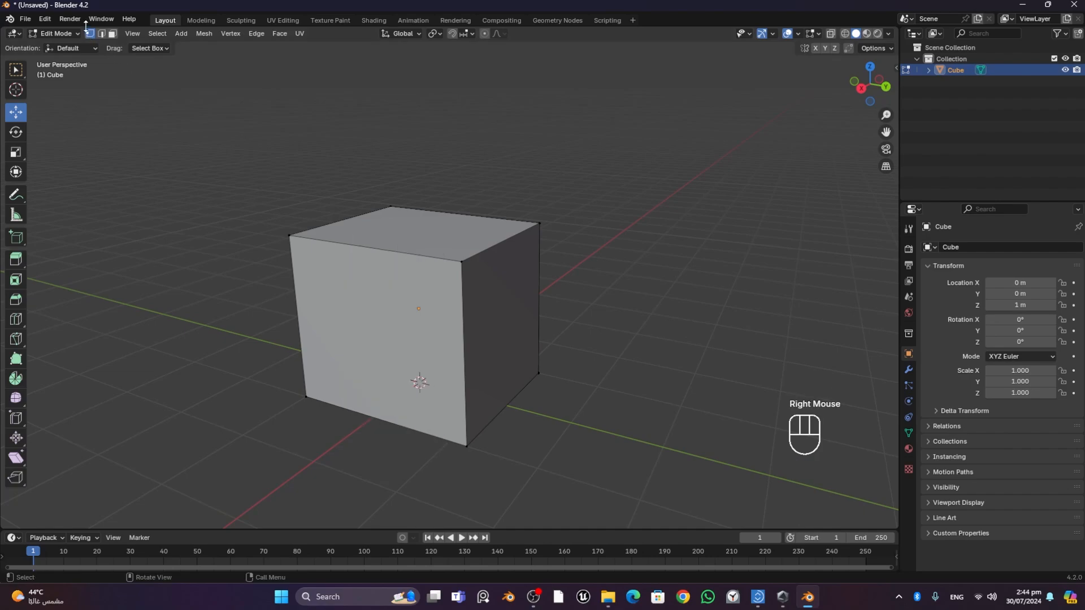
right_click(419, 255)
- Switch to edge and face selection modes in turn, opening and closing the context menu of each
key(2)
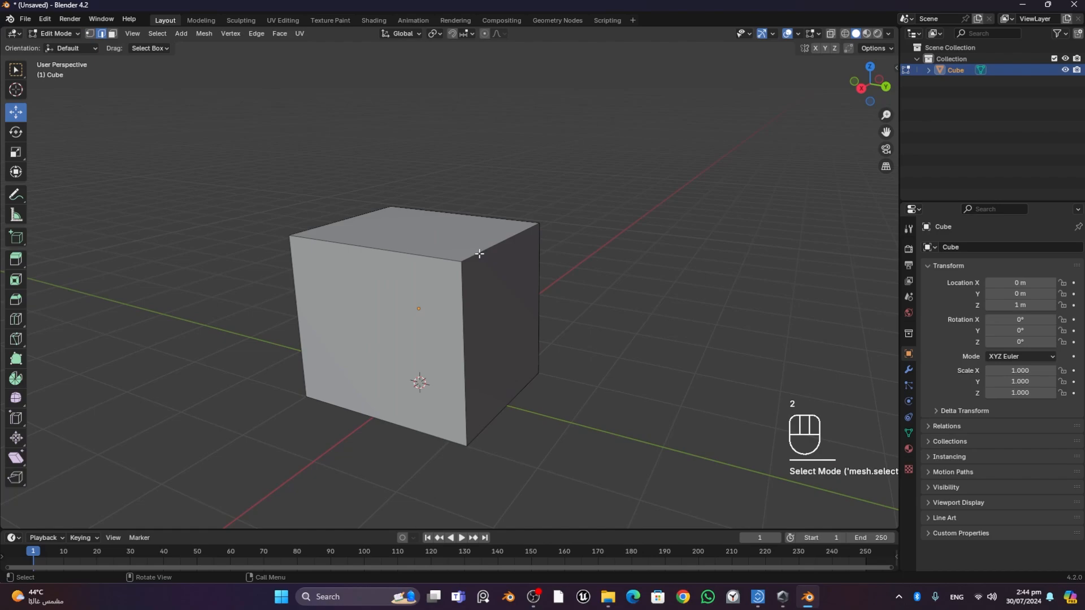
right_click(479, 254)
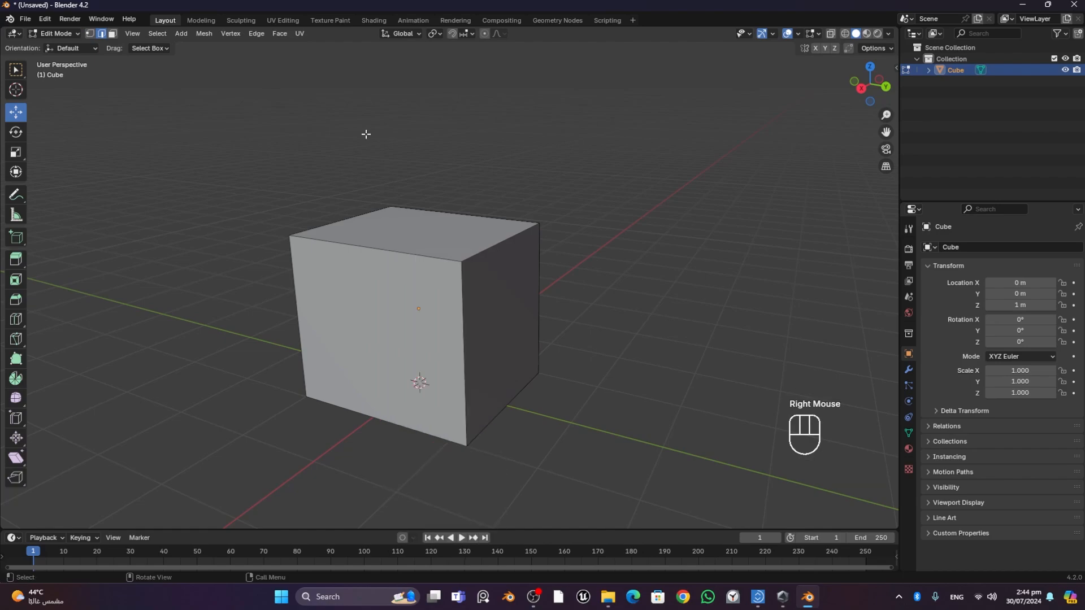
key(3)
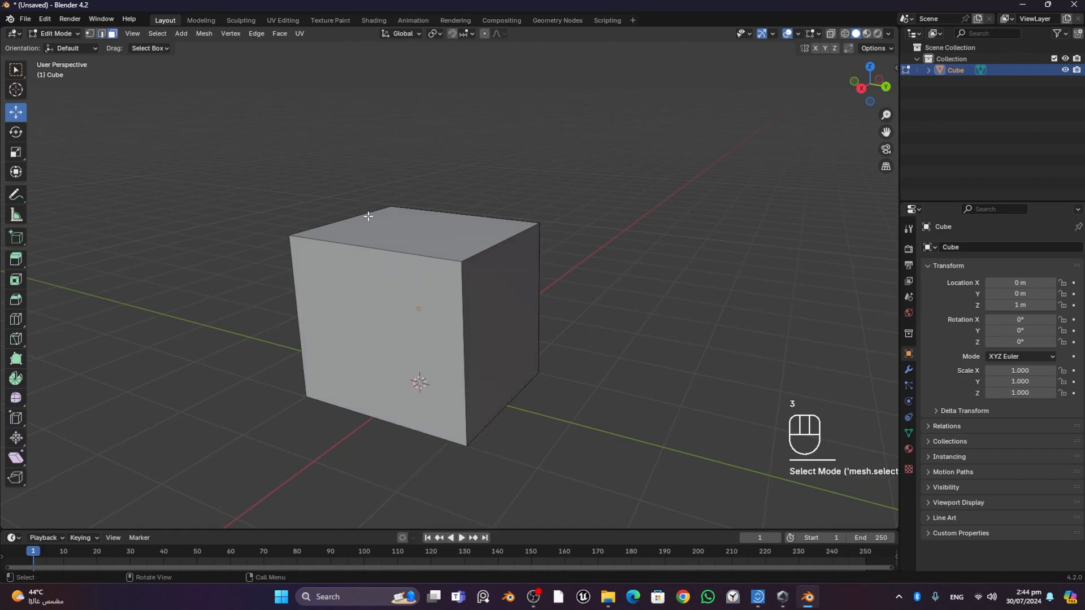
right_click(409, 235)
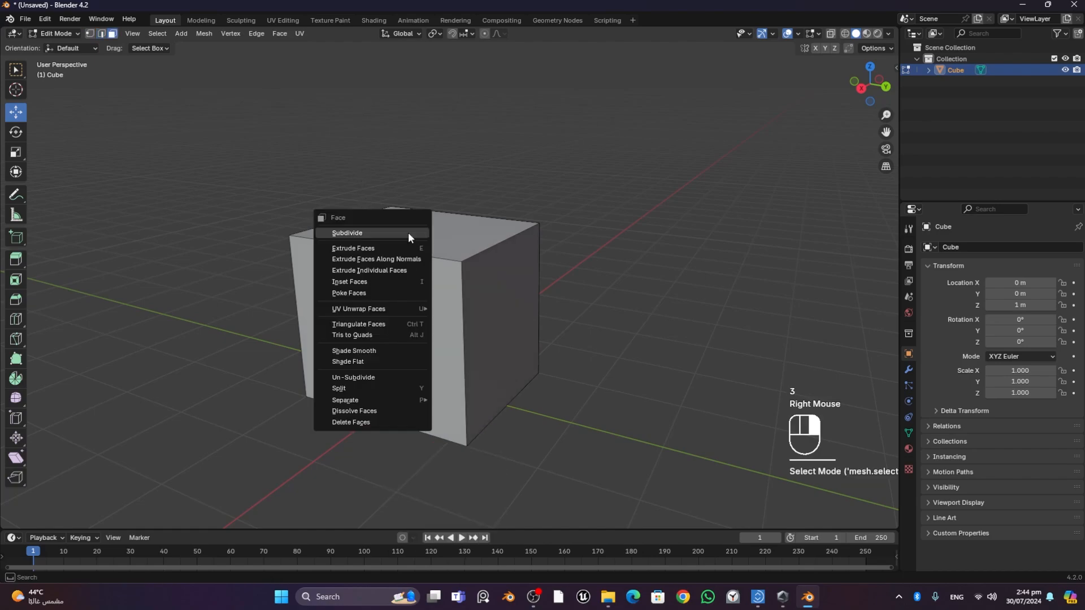
click(382, 378)
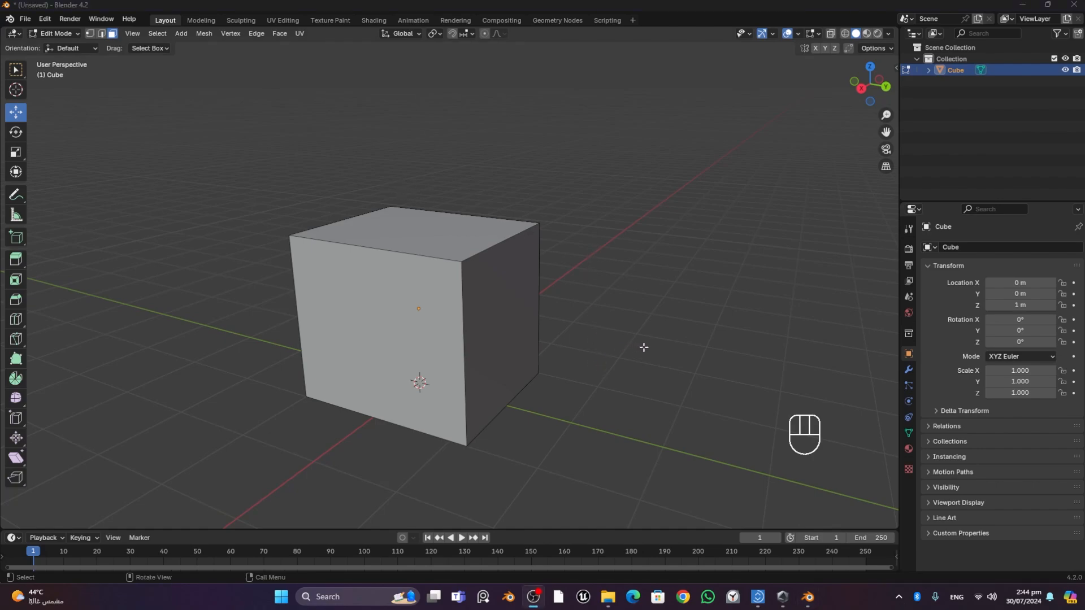
shift+middle_drag(644, 347, 523, 354)
scroll(632, 354, up, 2)
scroll(517, 342, down, 2)
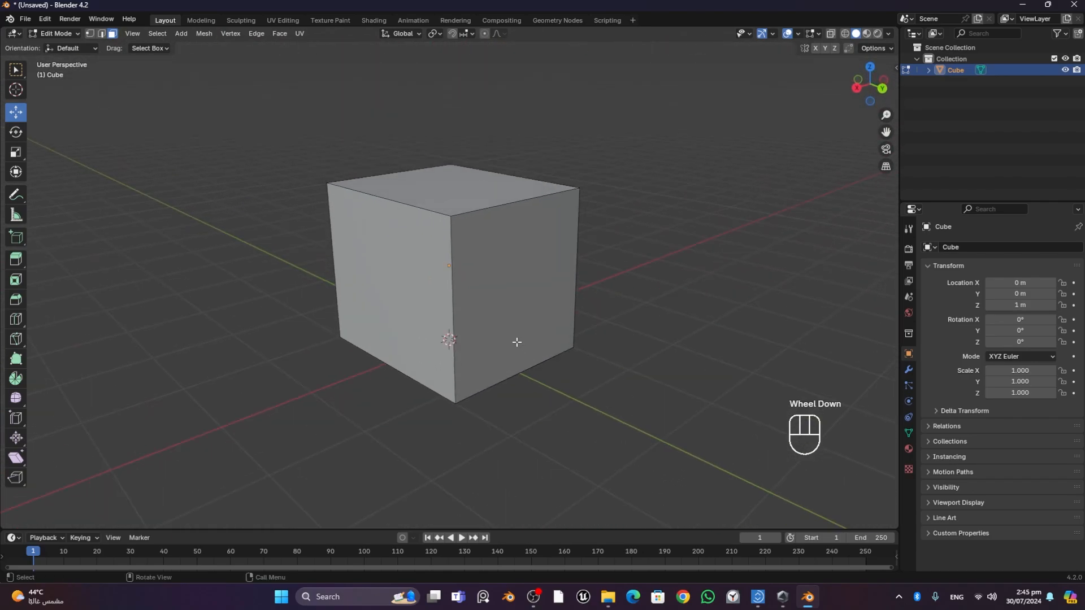
scroll(517, 342, down, 1)
mouse_move(334, 364)
middle_down()
mouse_move(468, 373)
mouse_move(645, 363)
mouse_move(348, 373)
middle_up()
scroll(533, 345, up, 2)
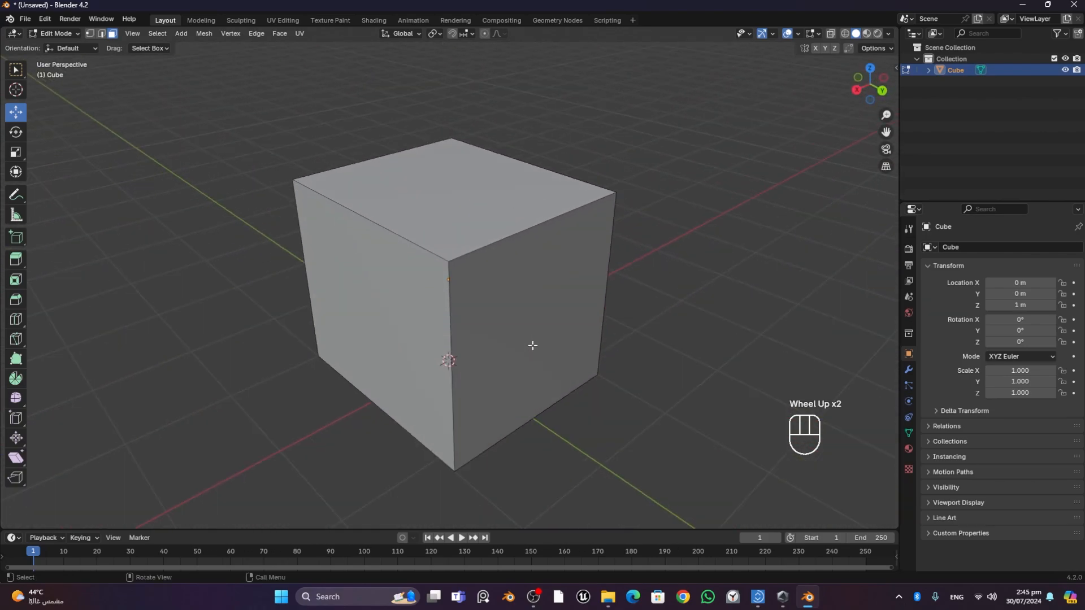
key(shift)
shift+middle_drag(529, 336, 486, 345)
mouse_move(487, 345)
middle_down()
mouse_move(448, 358)
mouse_move(492, 344)
middle_up()
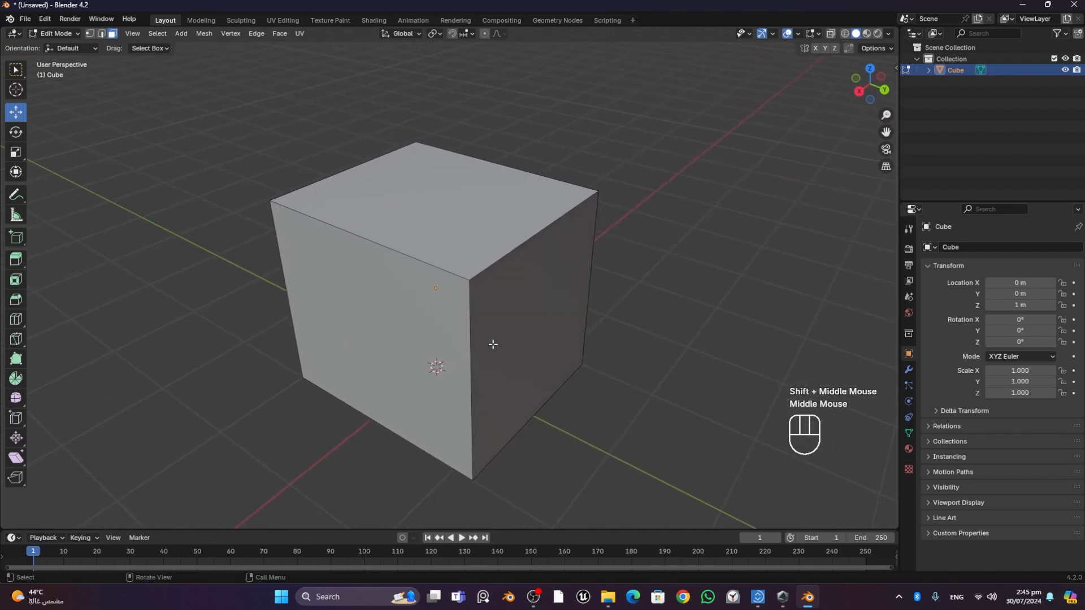
middle_drag(550, 381, 590, 355)
scroll(538, 382, down, 3)
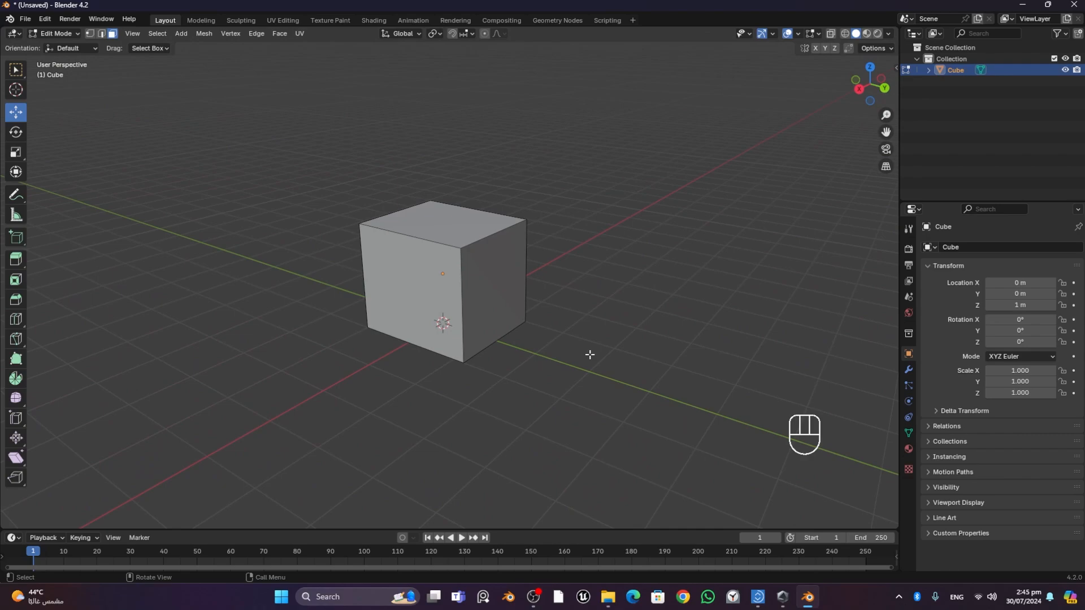
scroll(573, 322, up, 1)
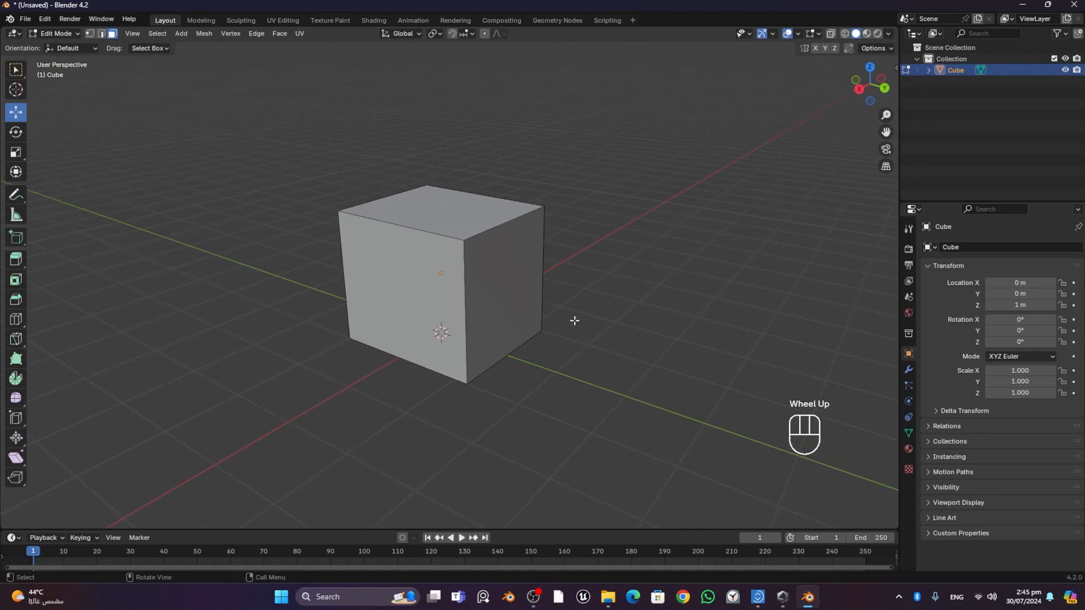
scroll(577, 320, up, 1)
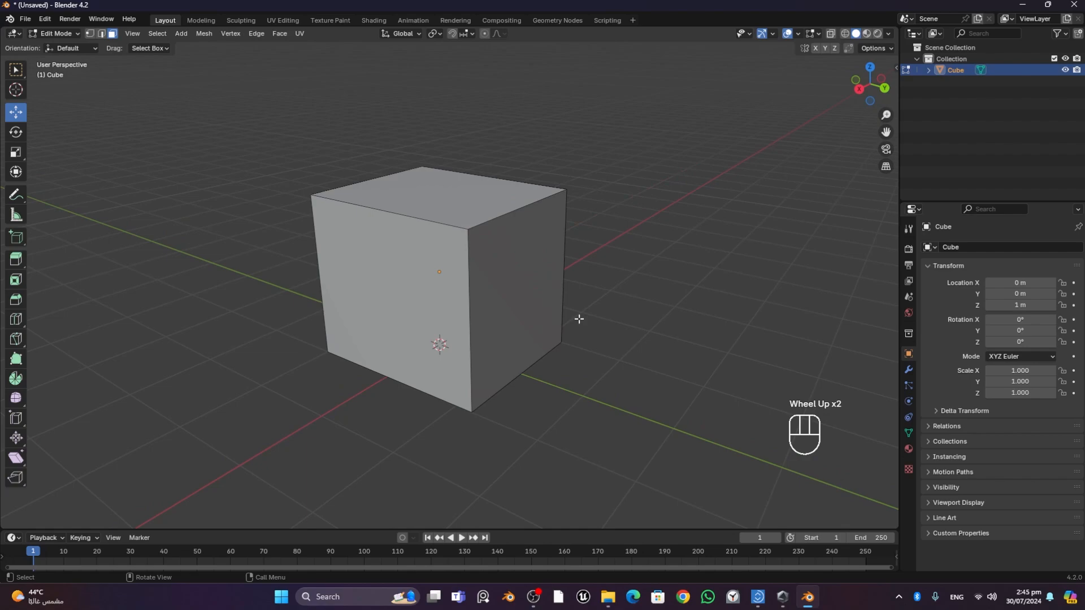
scroll(579, 319, up, 1)
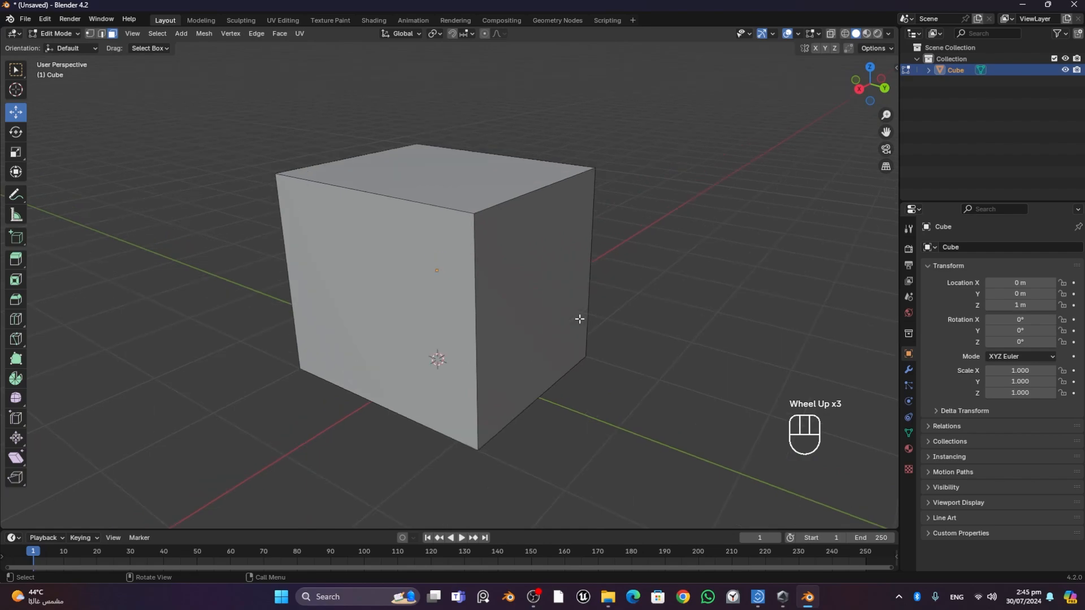